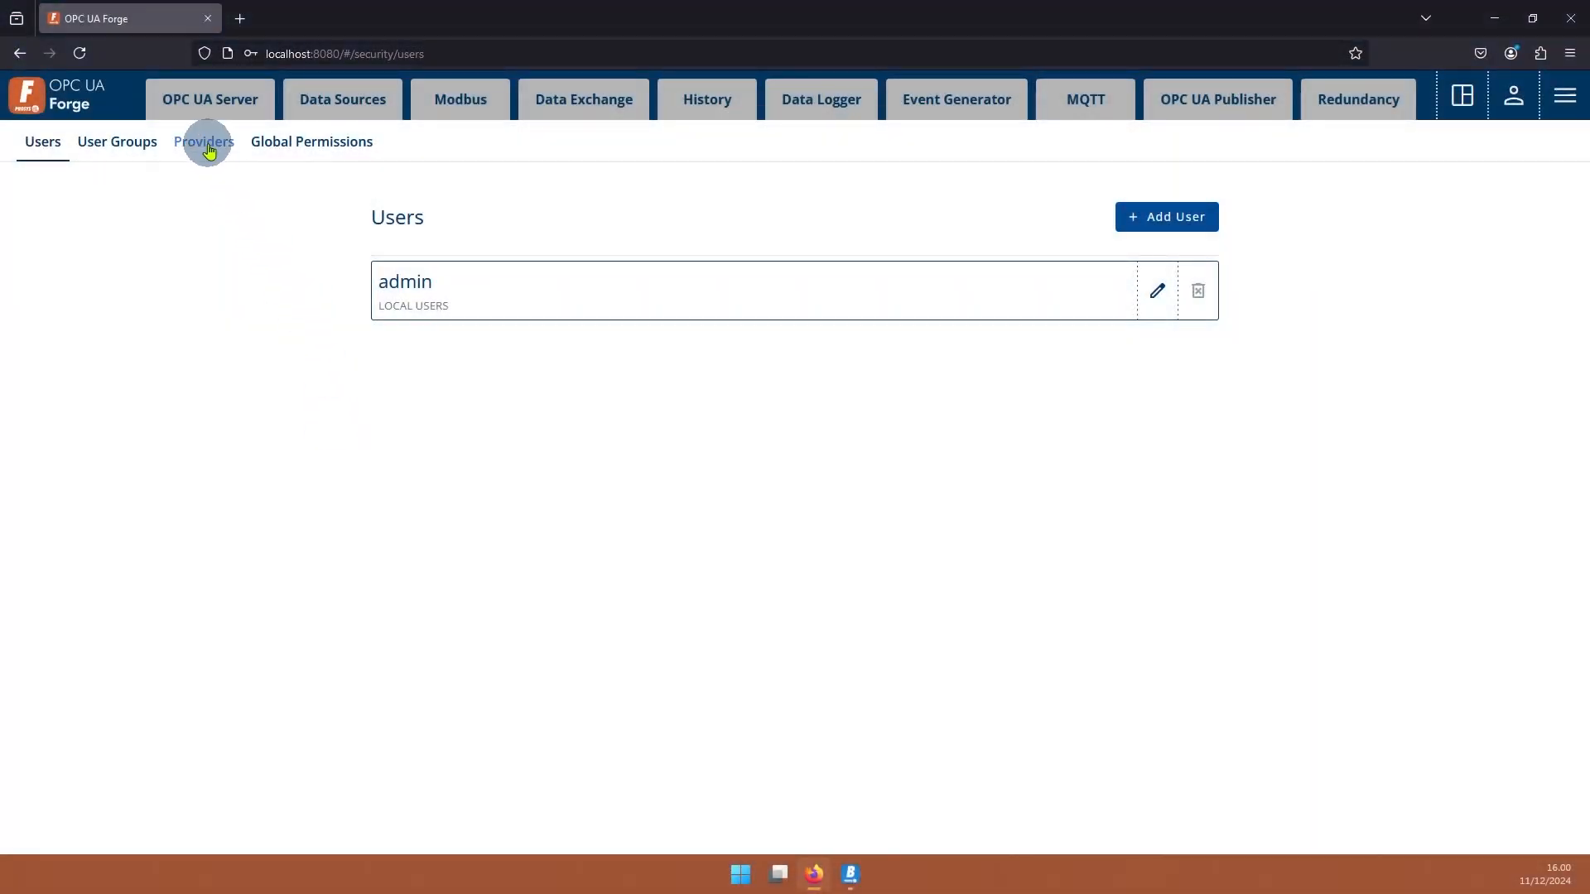
Add an LDAP authentication provider named ProsysLDAP and fill in its server URL
click(207, 146)
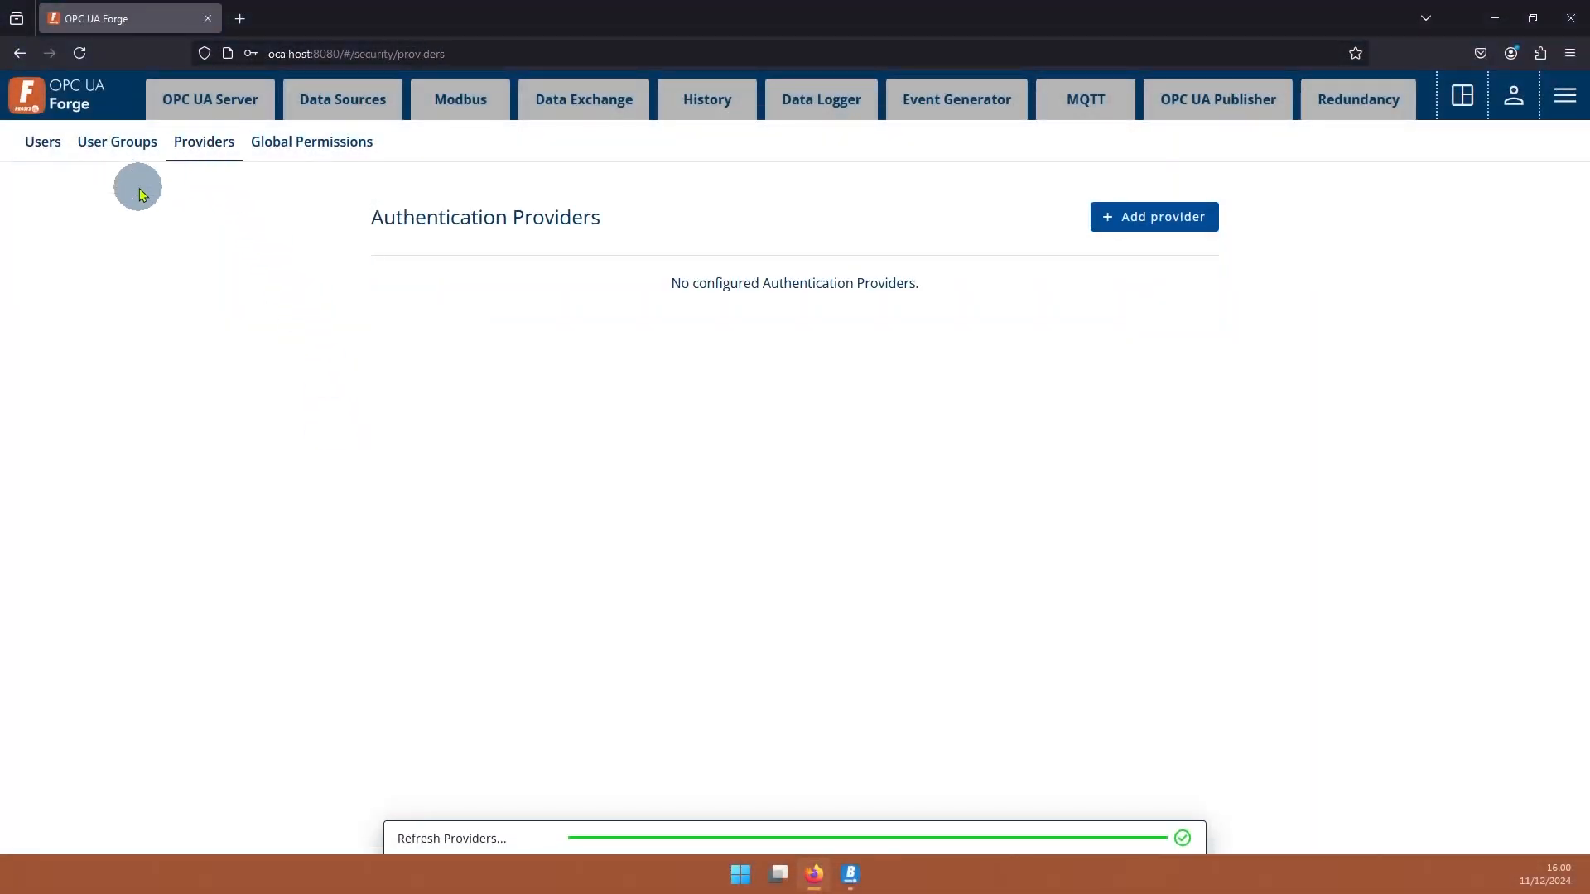
click(1146, 220)
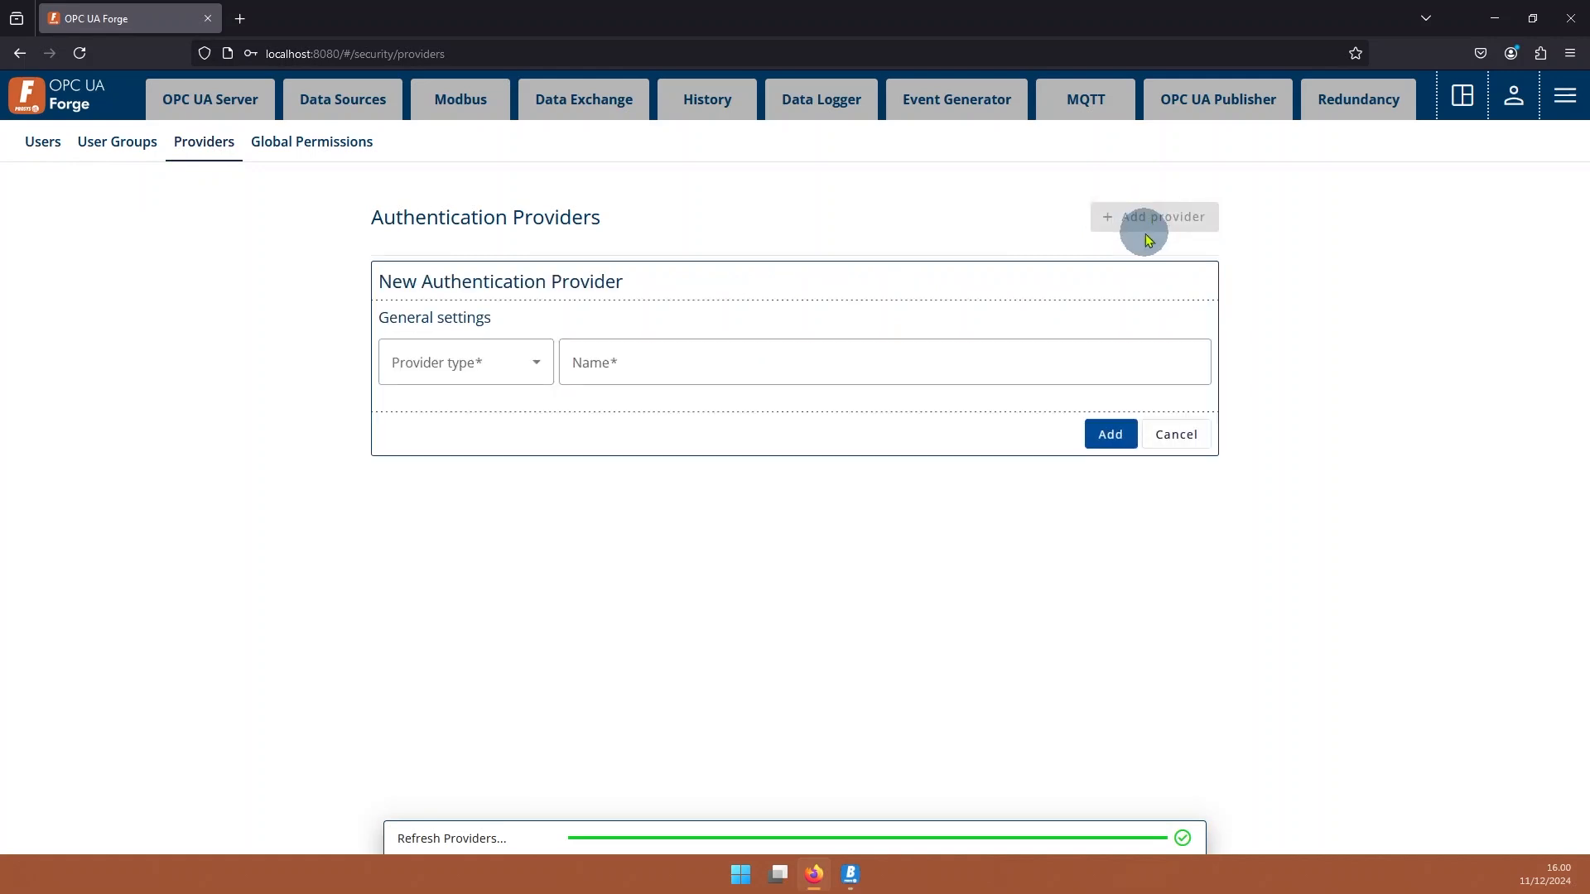
click(475, 362)
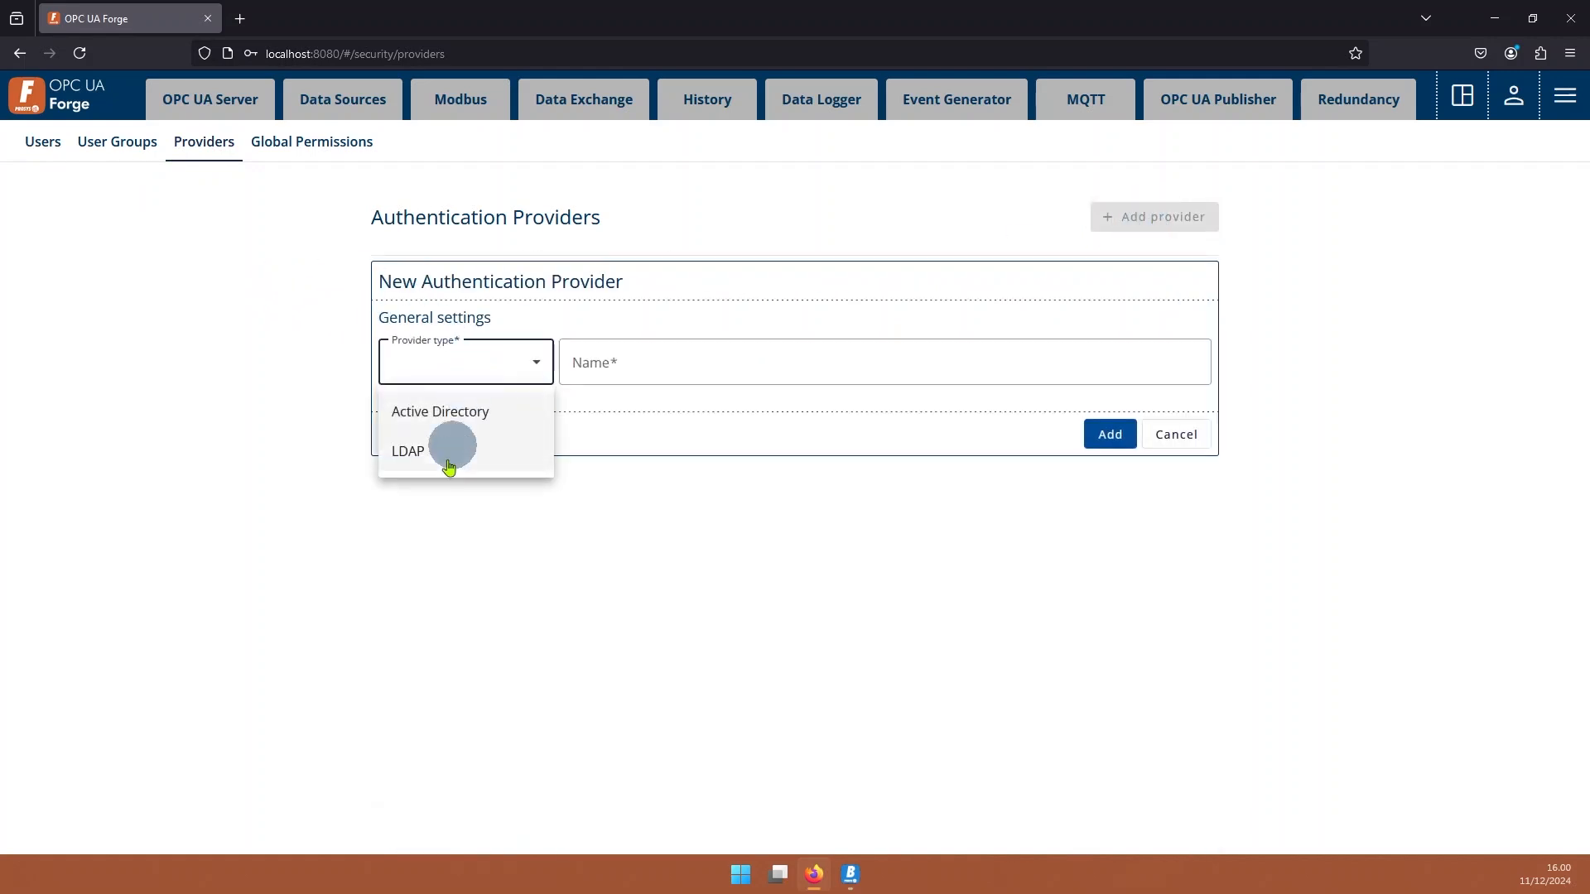
click(458, 447)
click(653, 364)
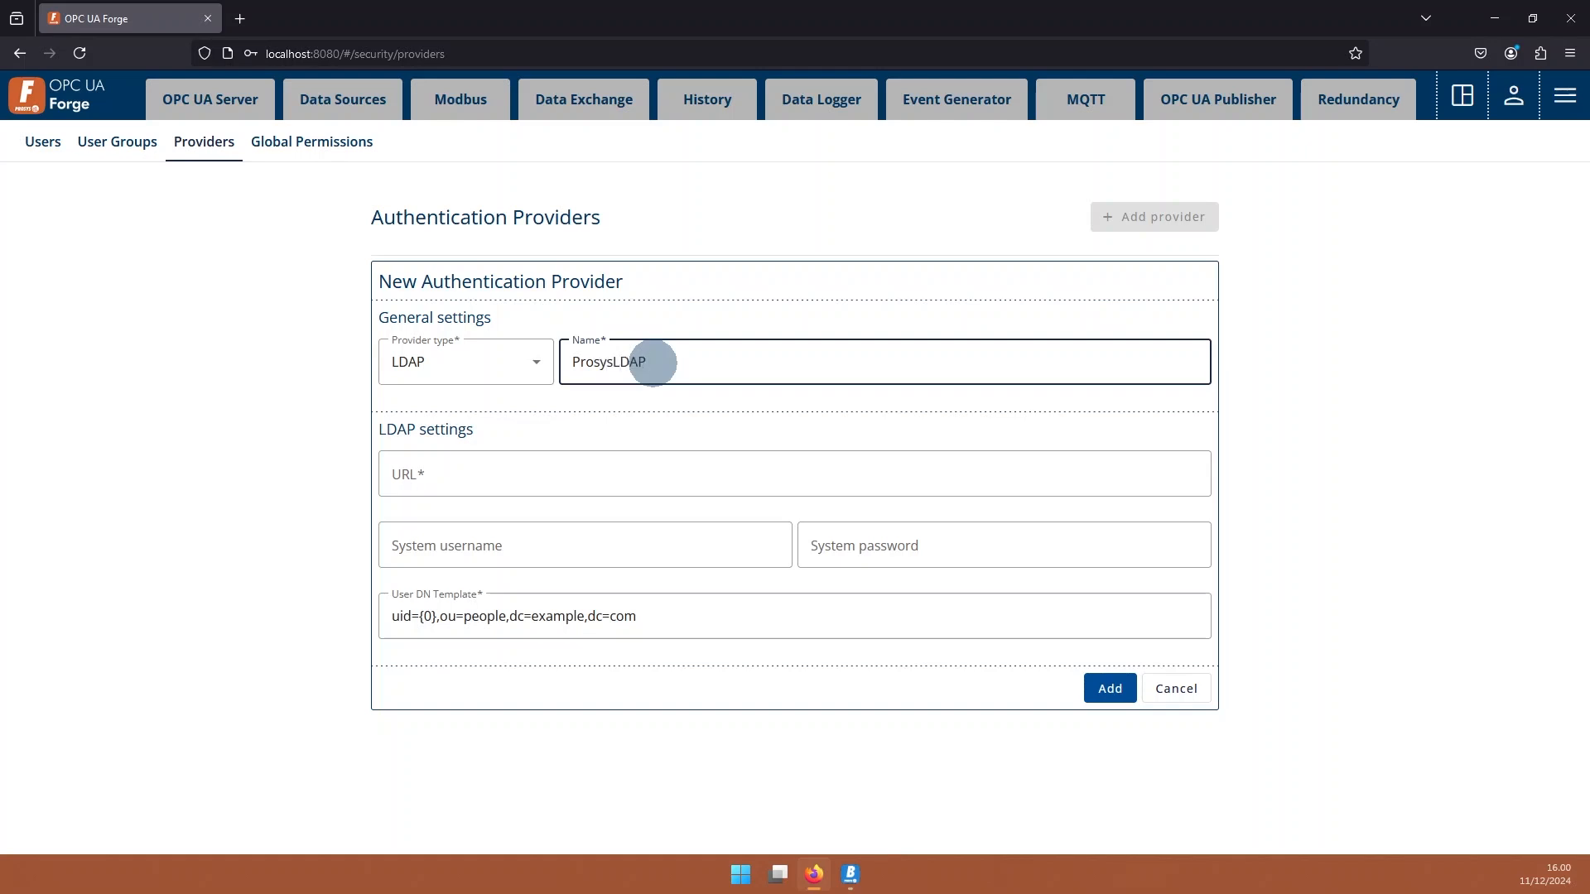
text(ProsysLDAP)
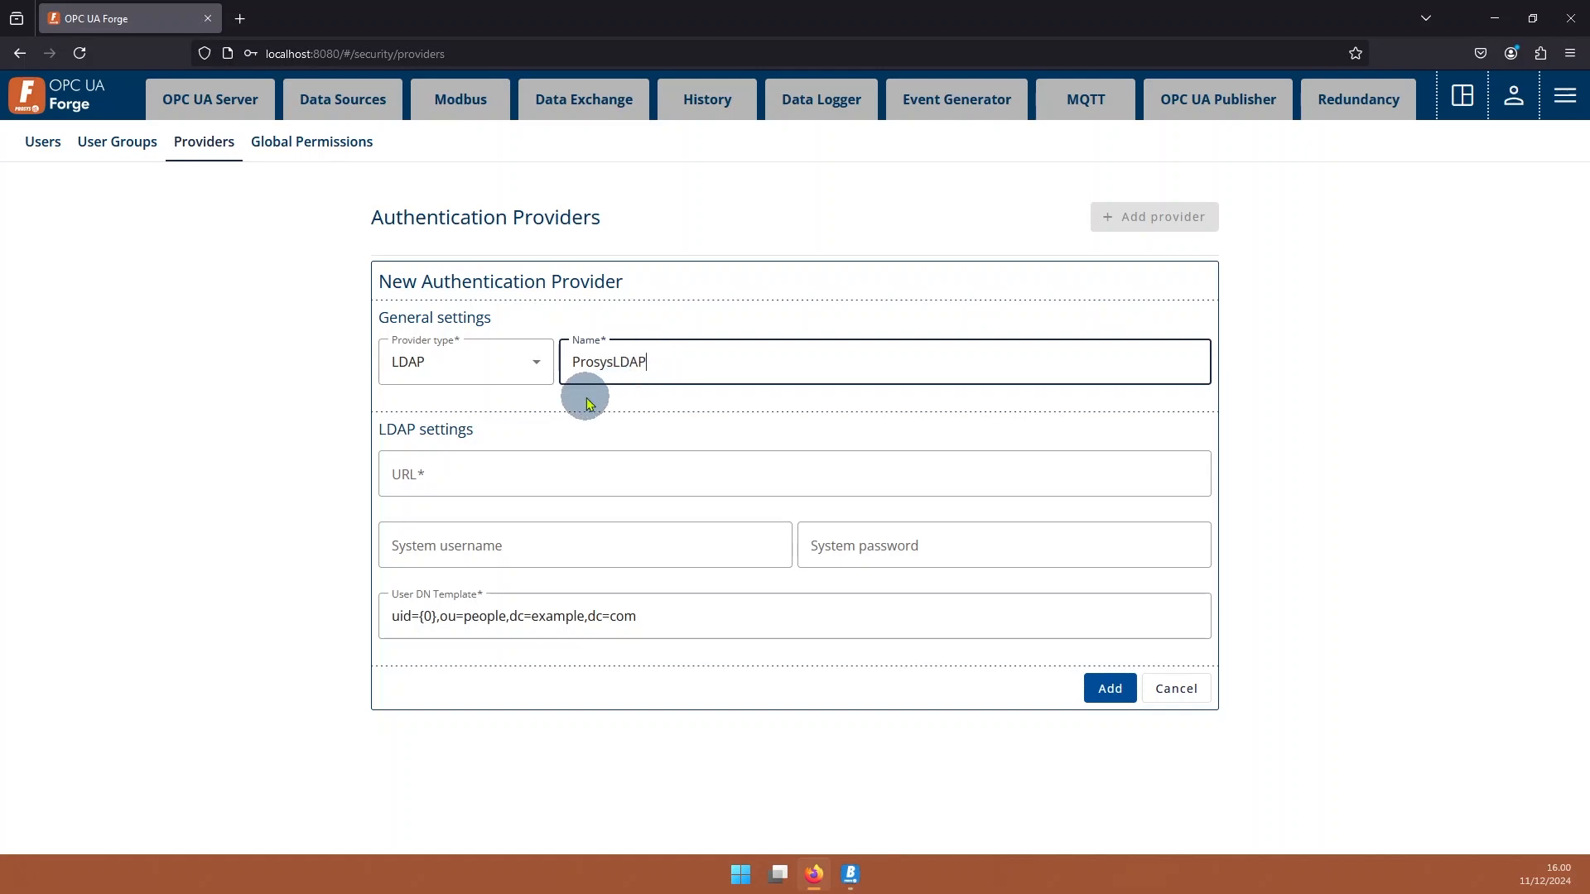
click(501, 481)
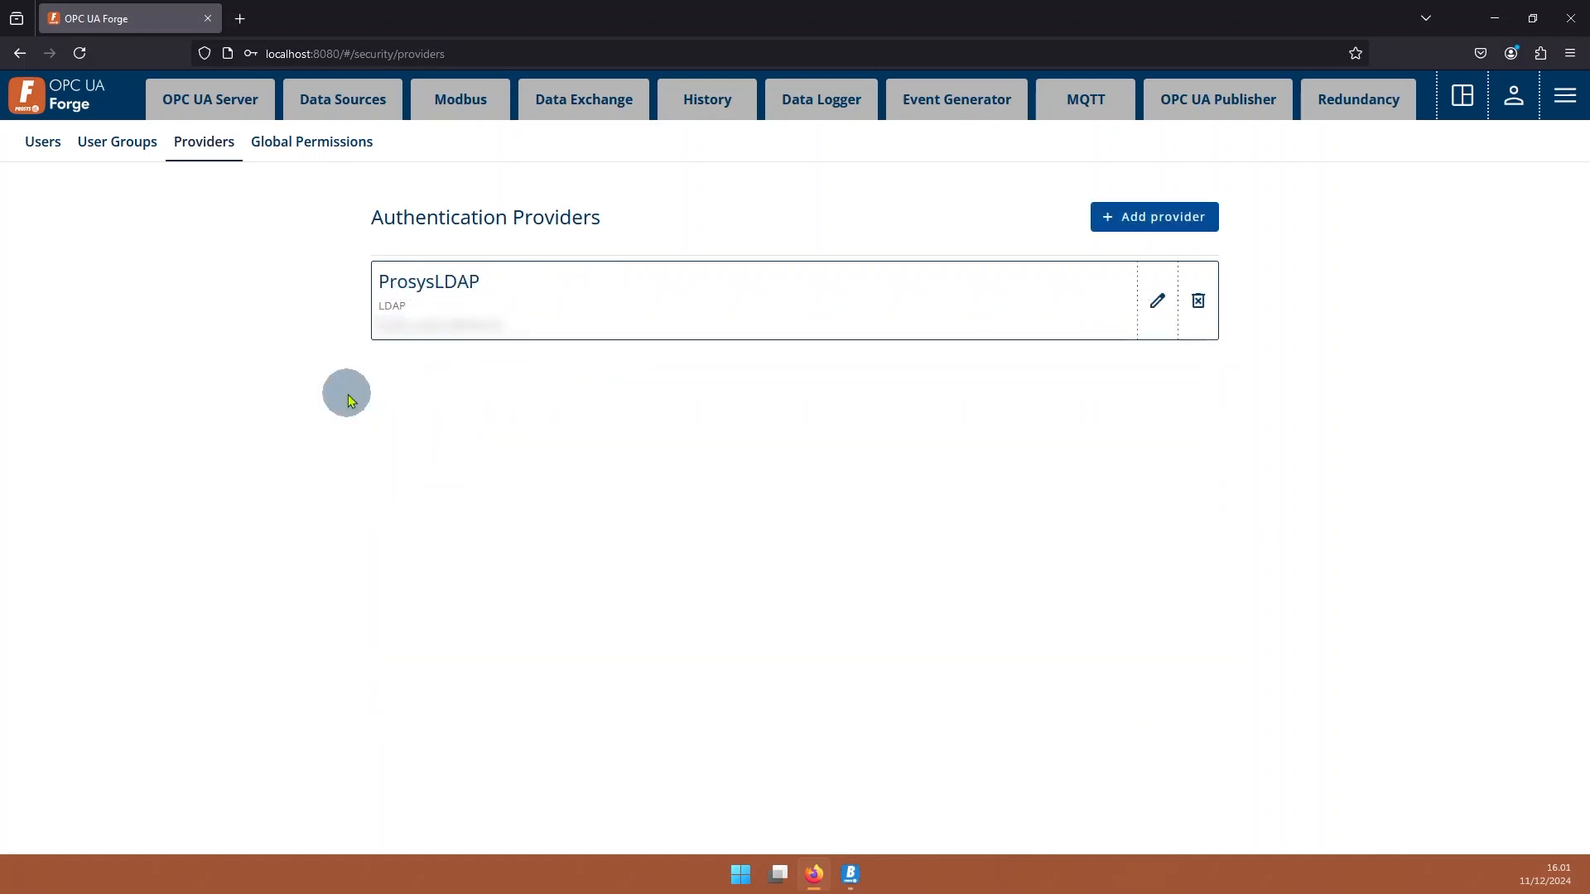
Disable the Administrate and Edit Forge permissions in the global default permissions
click(312, 143)
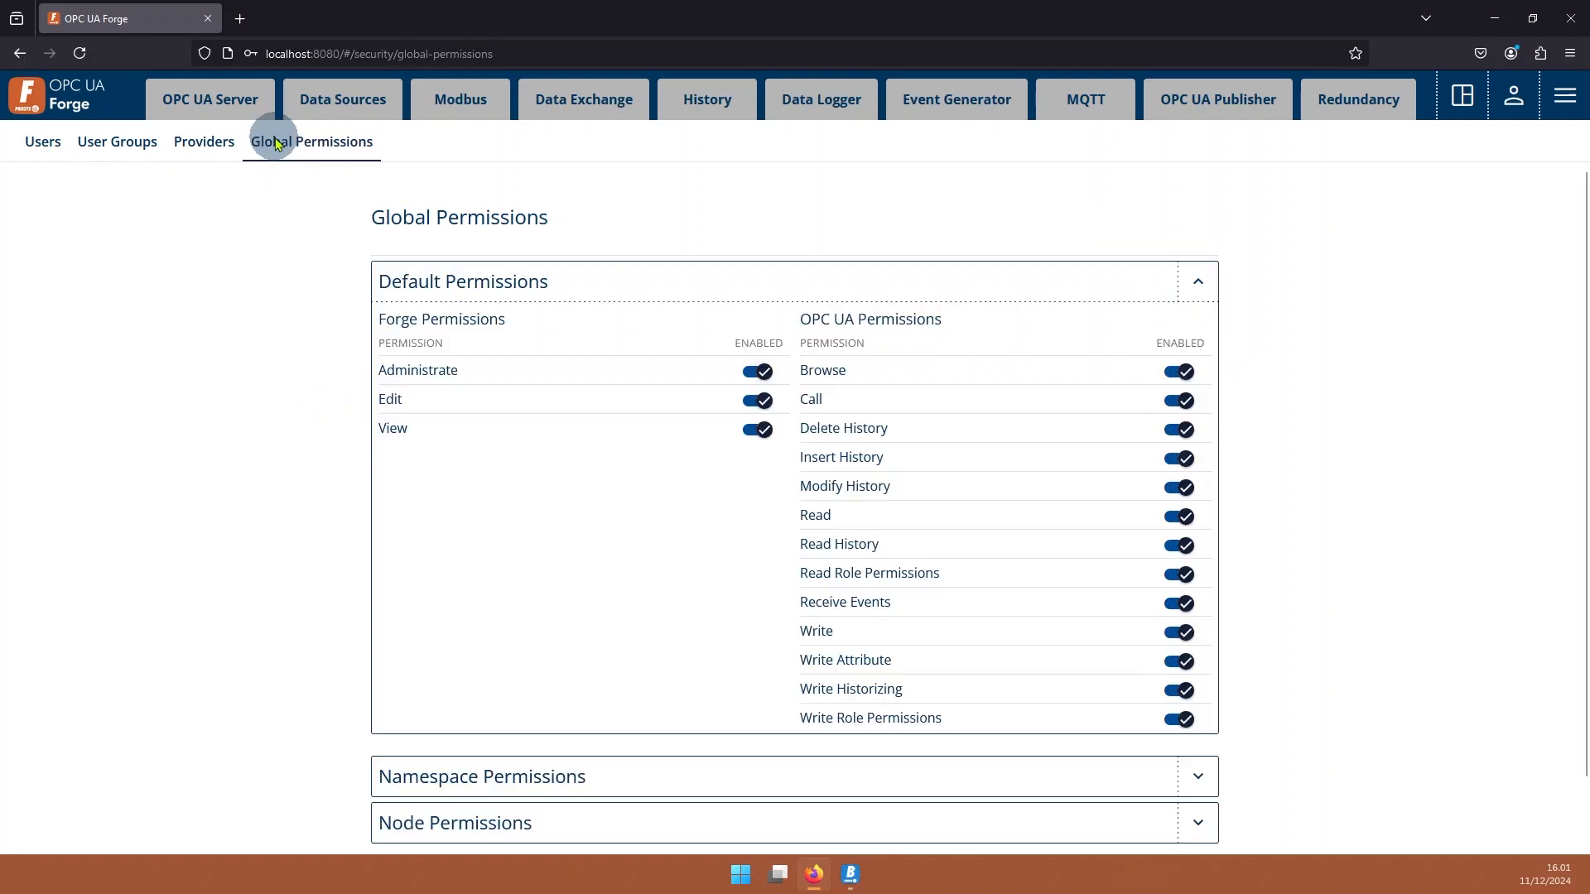
scroll(311, 301, down, 1)
click(754, 299)
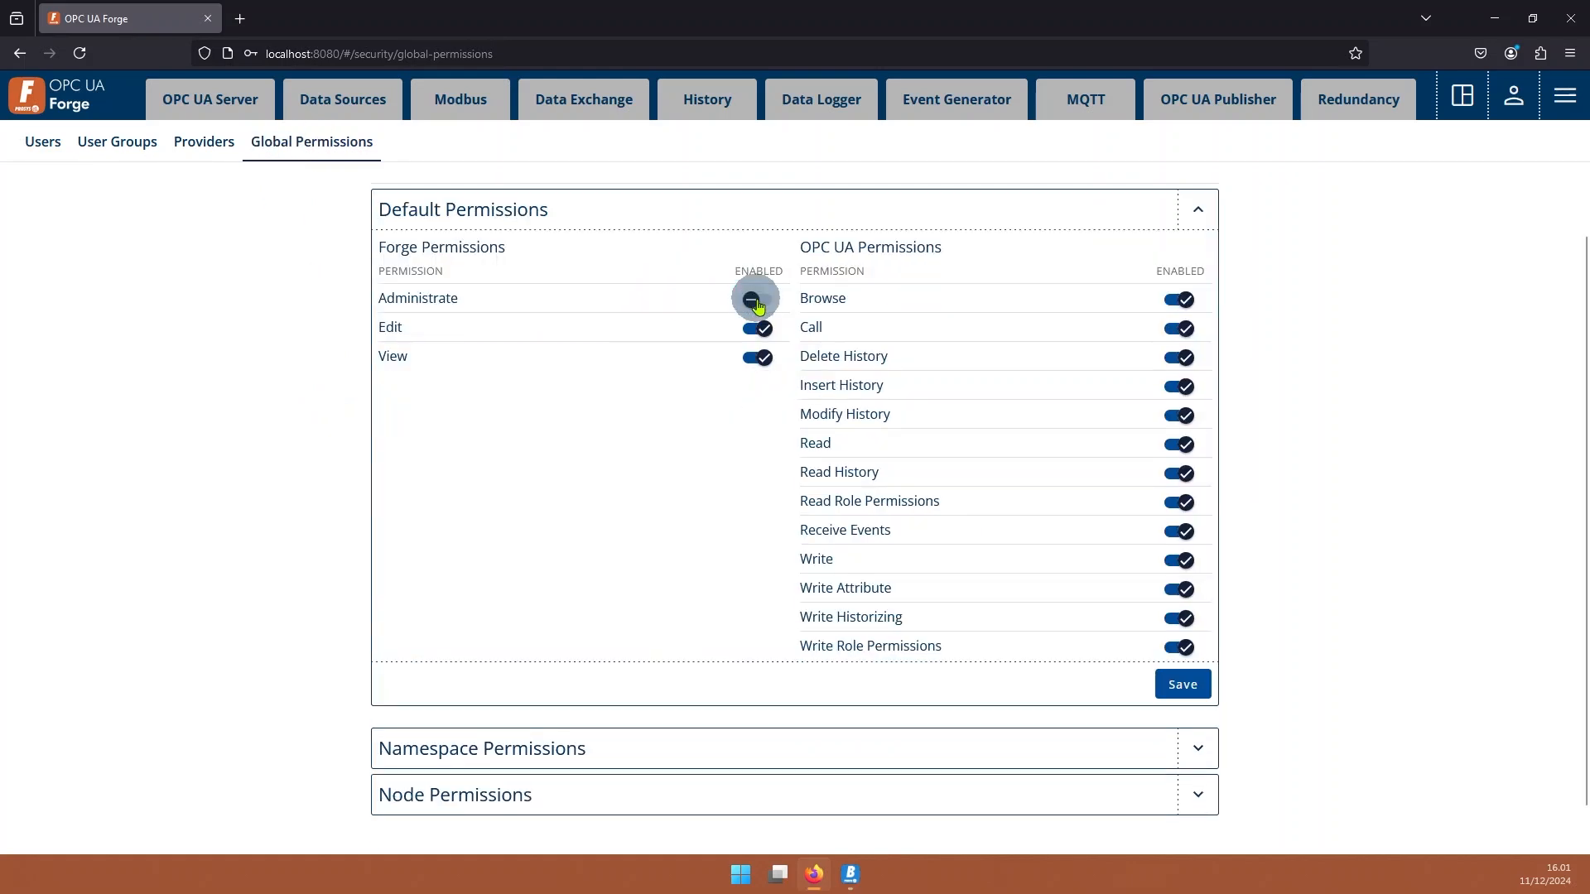
click(760, 329)
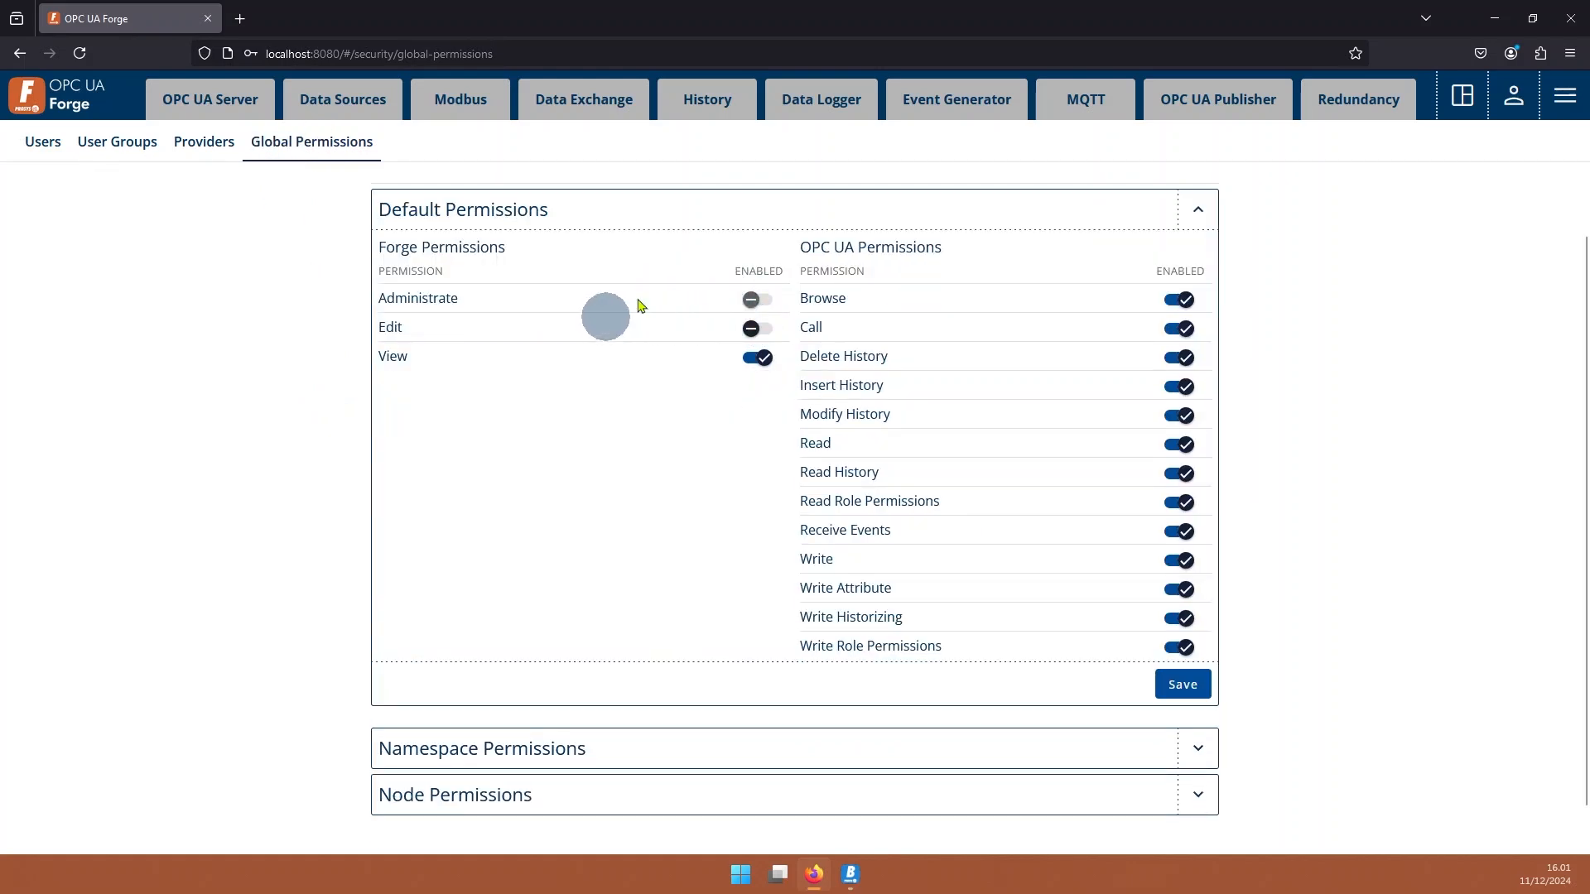
Disable the Call, Delete History, Insert History and Modify History OPC UA permissions in the global defaults
click(1176, 328)
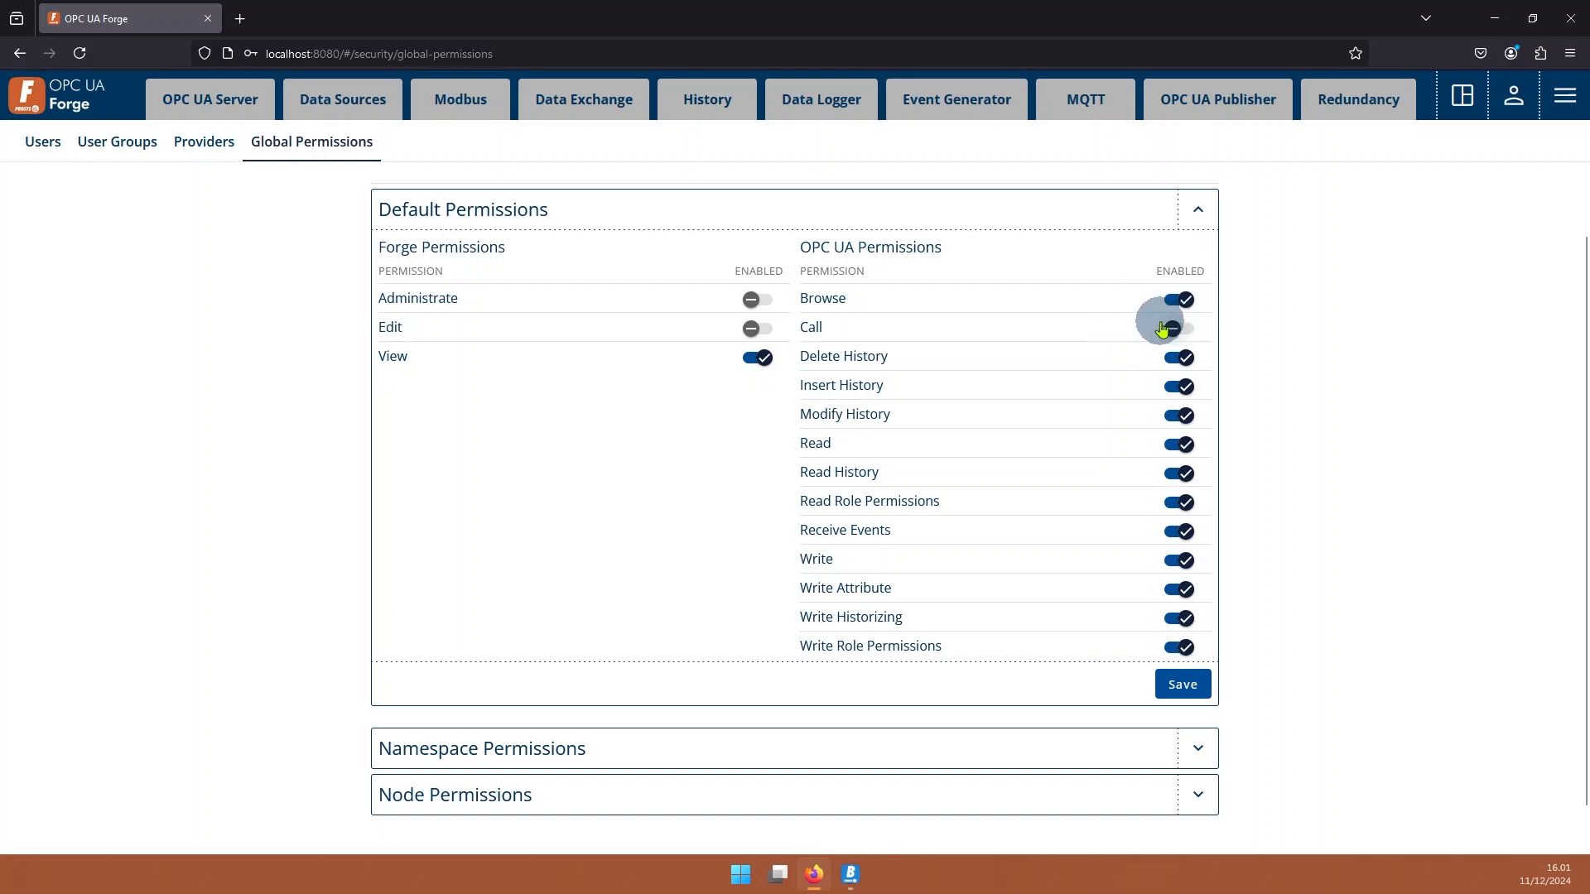
click(1186, 360)
click(1182, 389)
click(1169, 415)
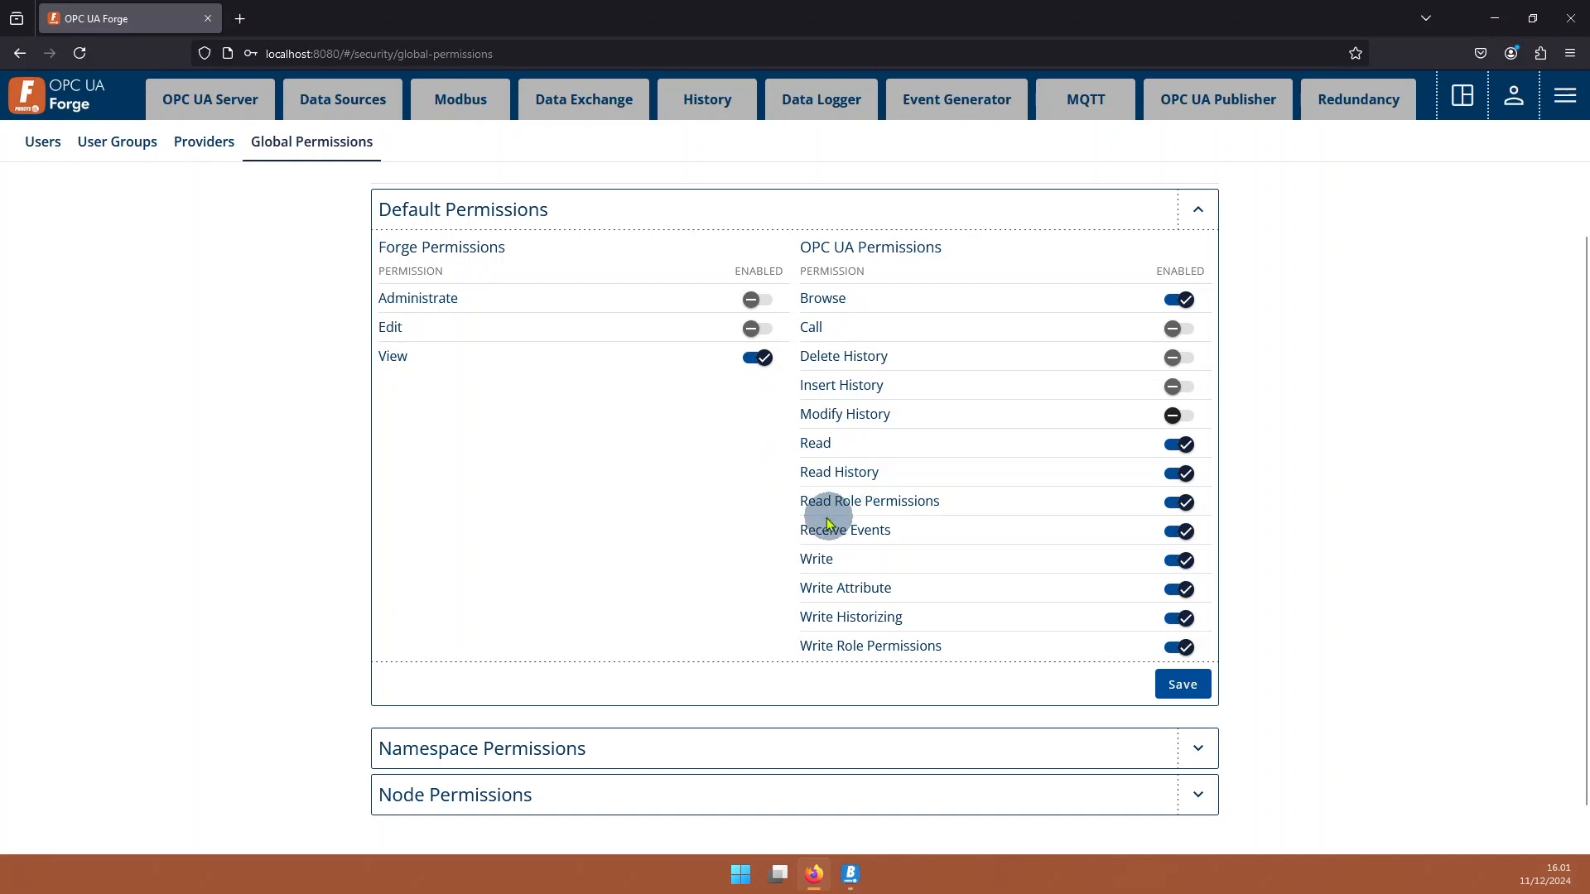
Disable Write, Write Attribute, Write Historizing and Write Role Permissions in the global defaults, and save the default permissions
click(1180, 560)
click(1180, 589)
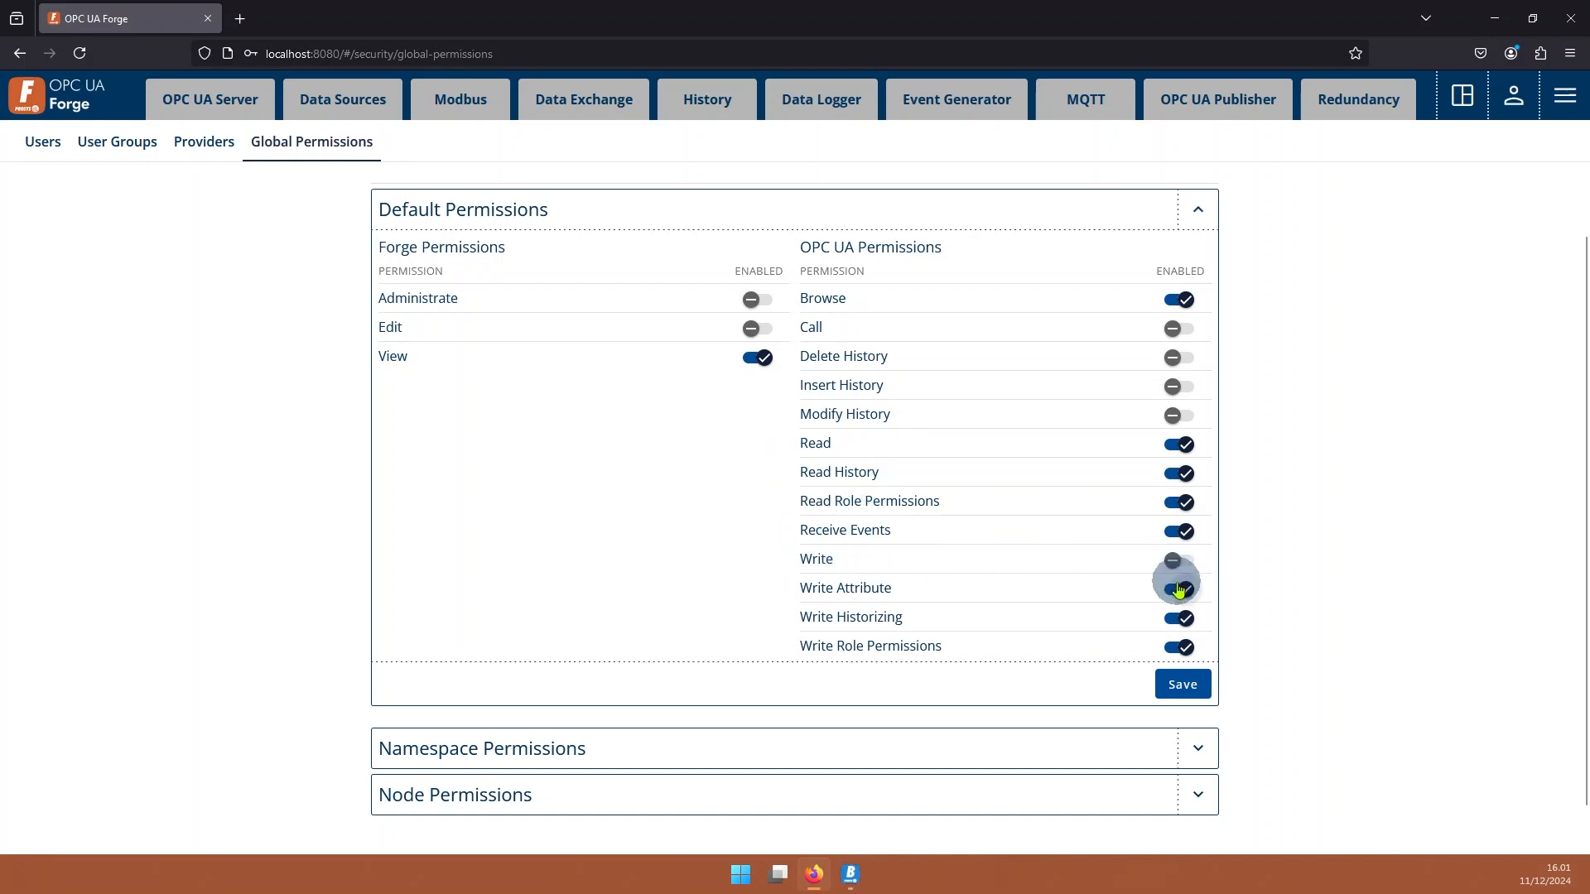
click(1180, 619)
click(1183, 647)
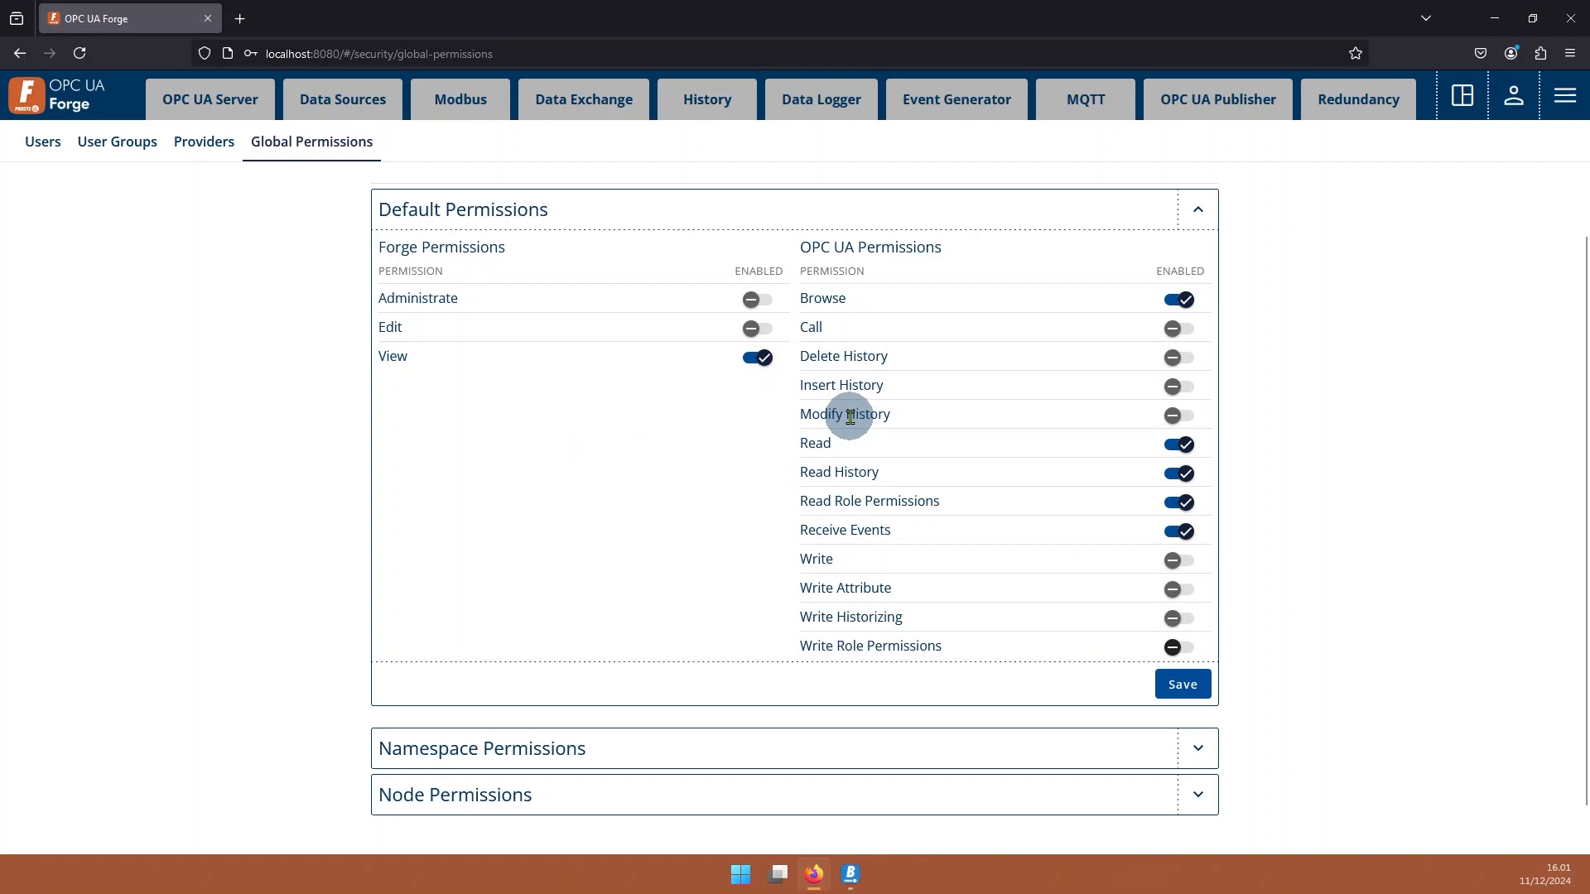
click(1184, 685)
scroll(278, 298, up, 1)
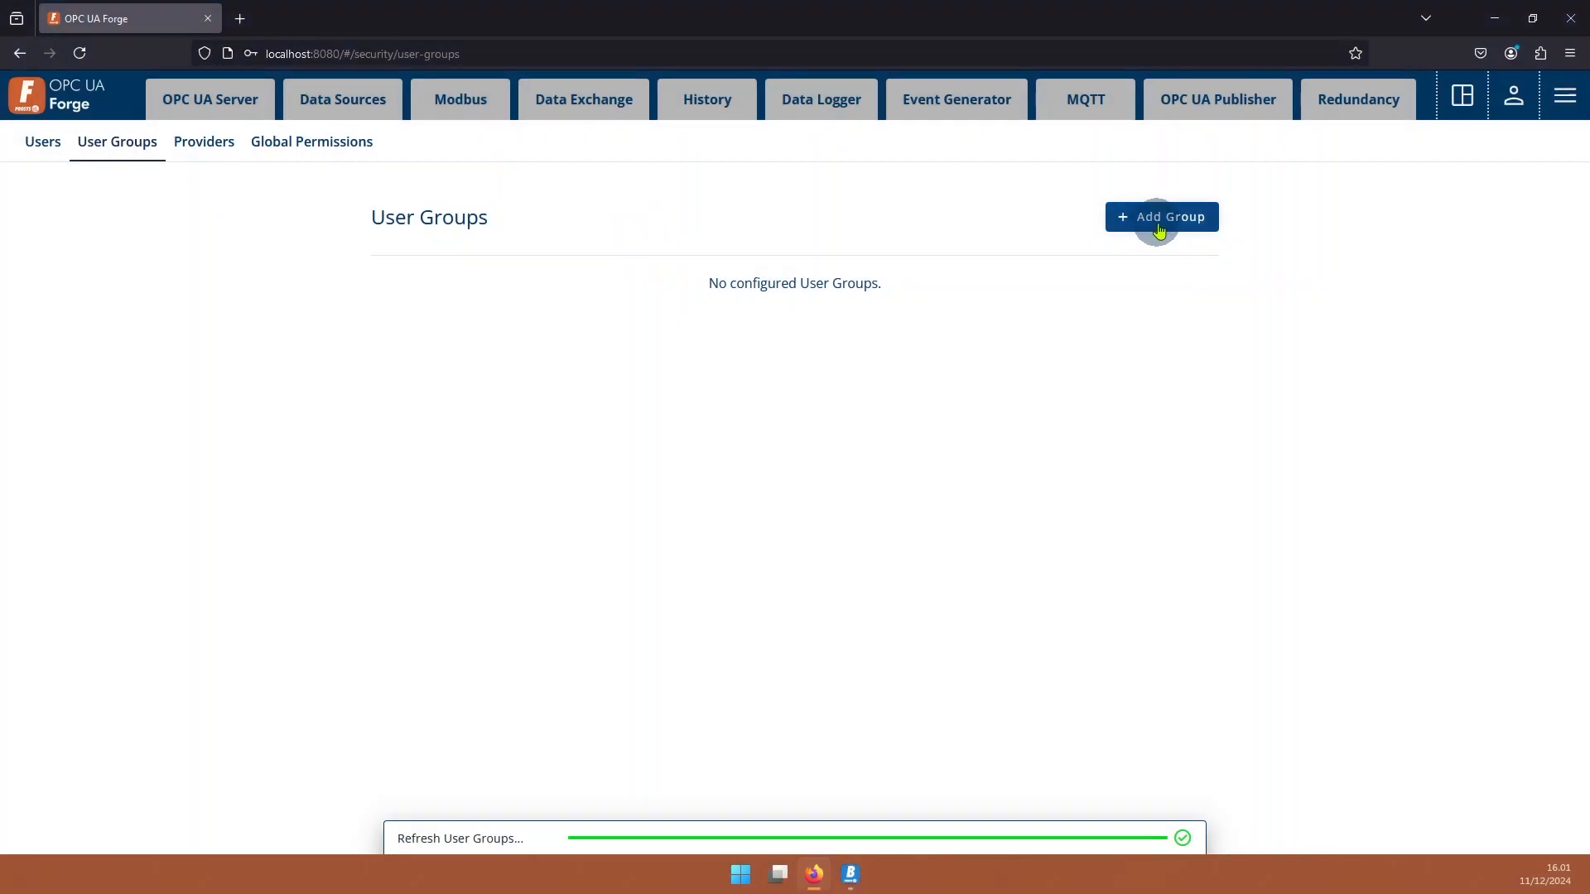
Start a new user group with the group name Operator
click(1167, 223)
click(441, 365)
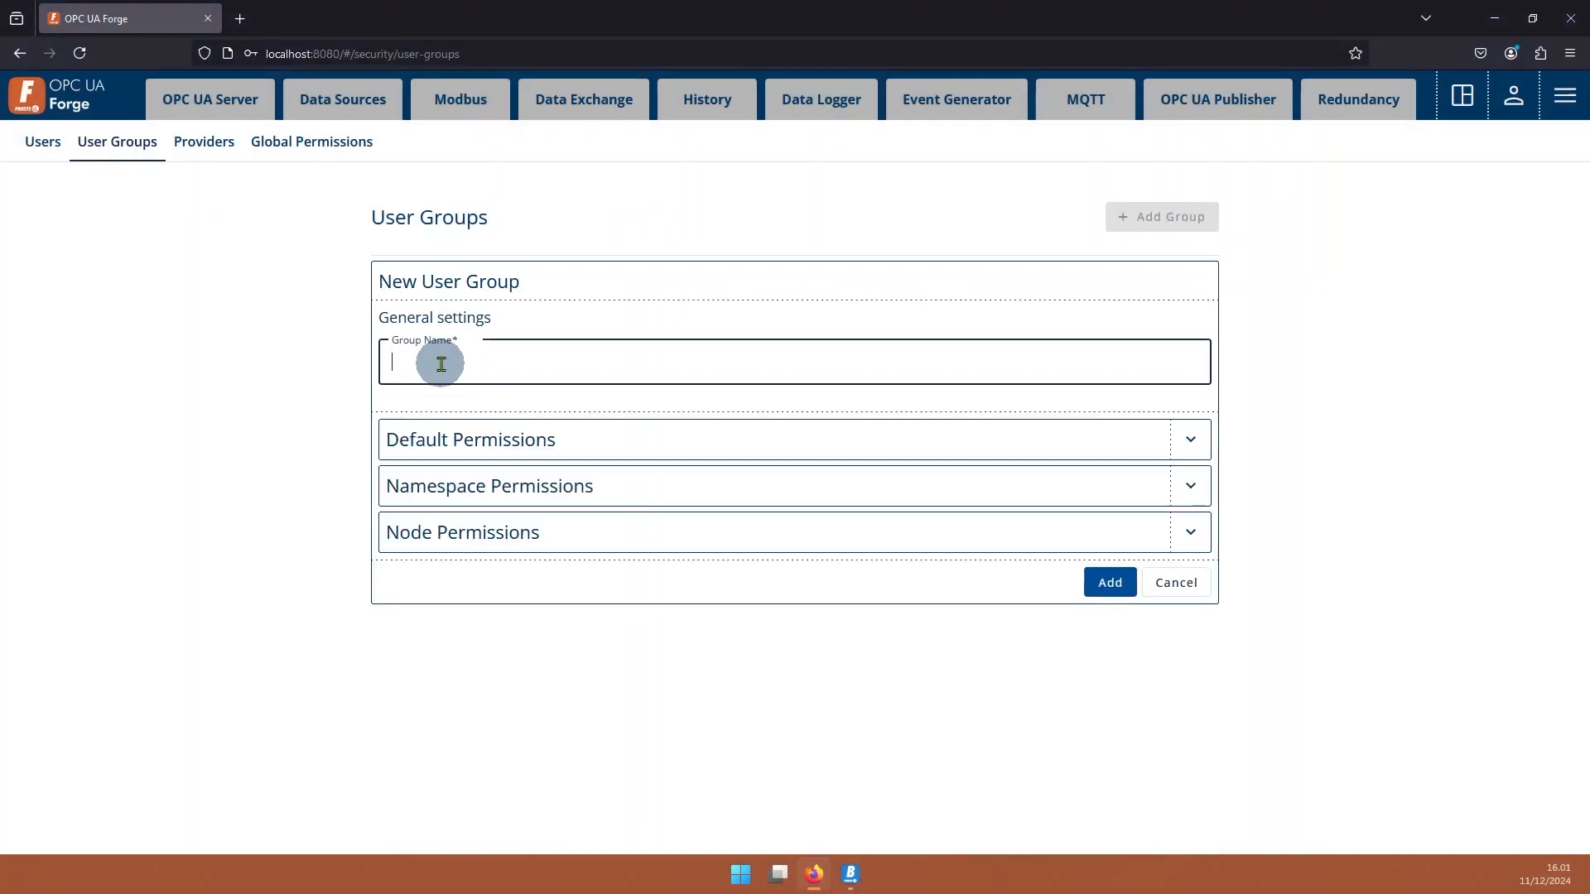
text(Opera)
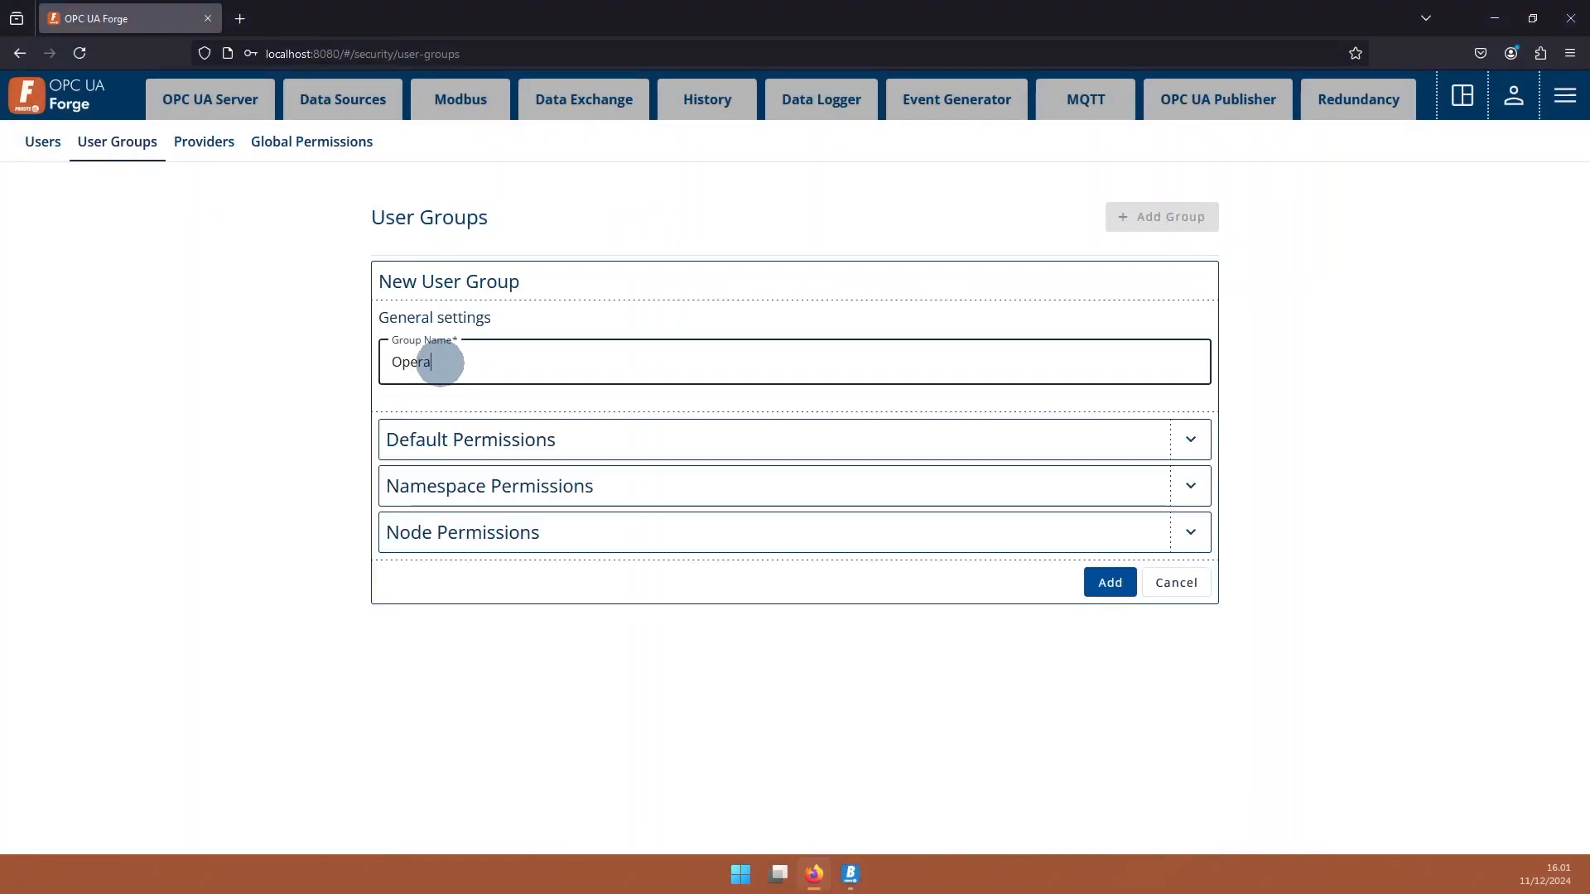
text(tor)
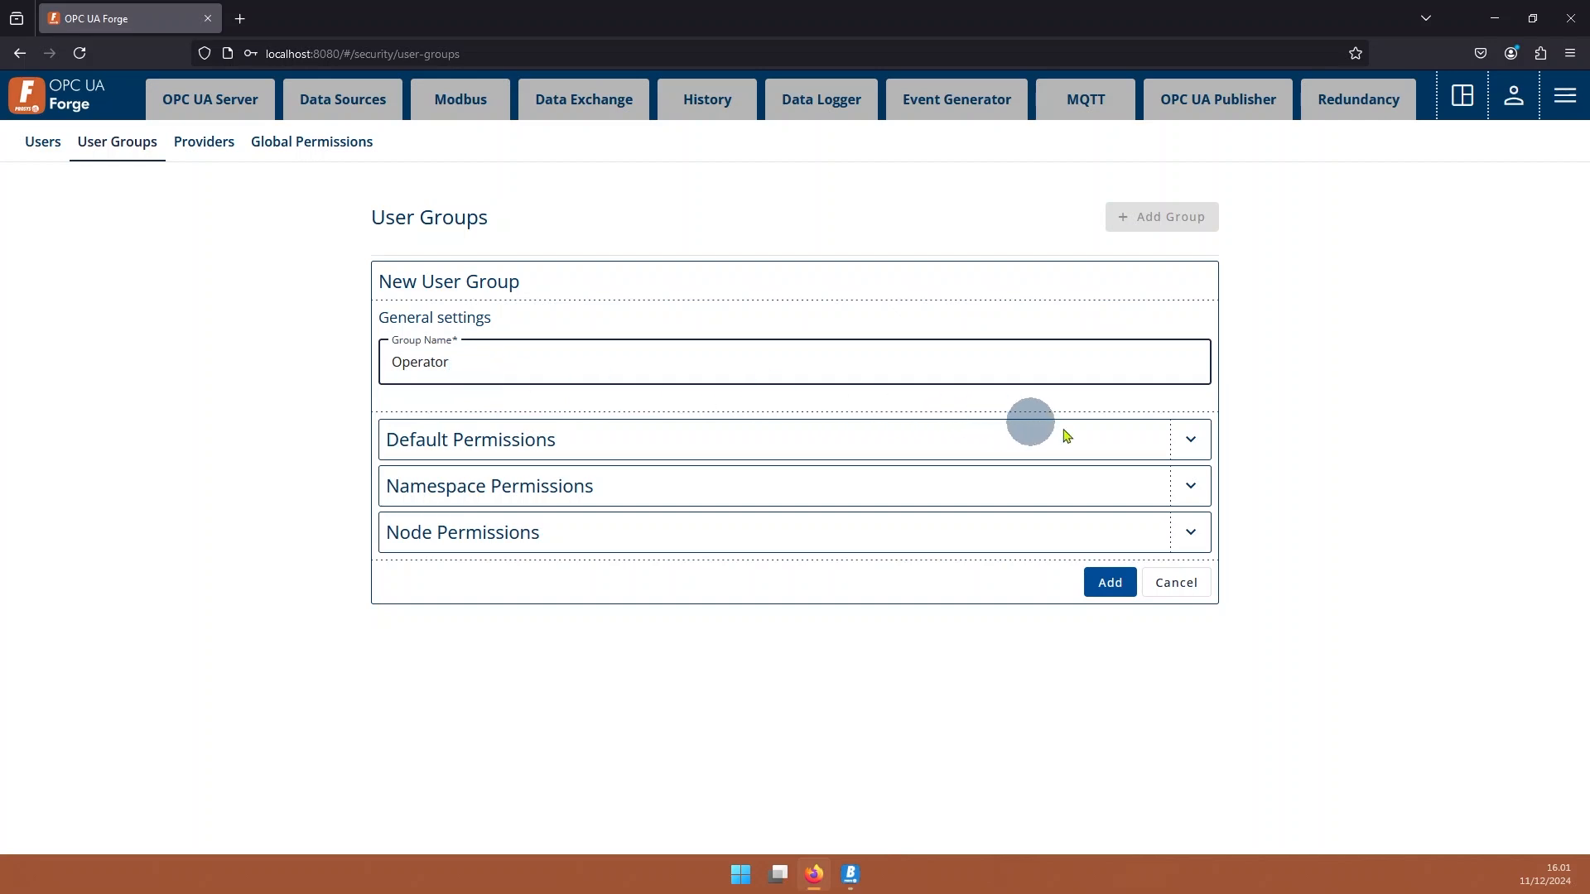
Override the Edit Forge permission in the Operator group's default permissions and set it to enabled
click(1190, 439)
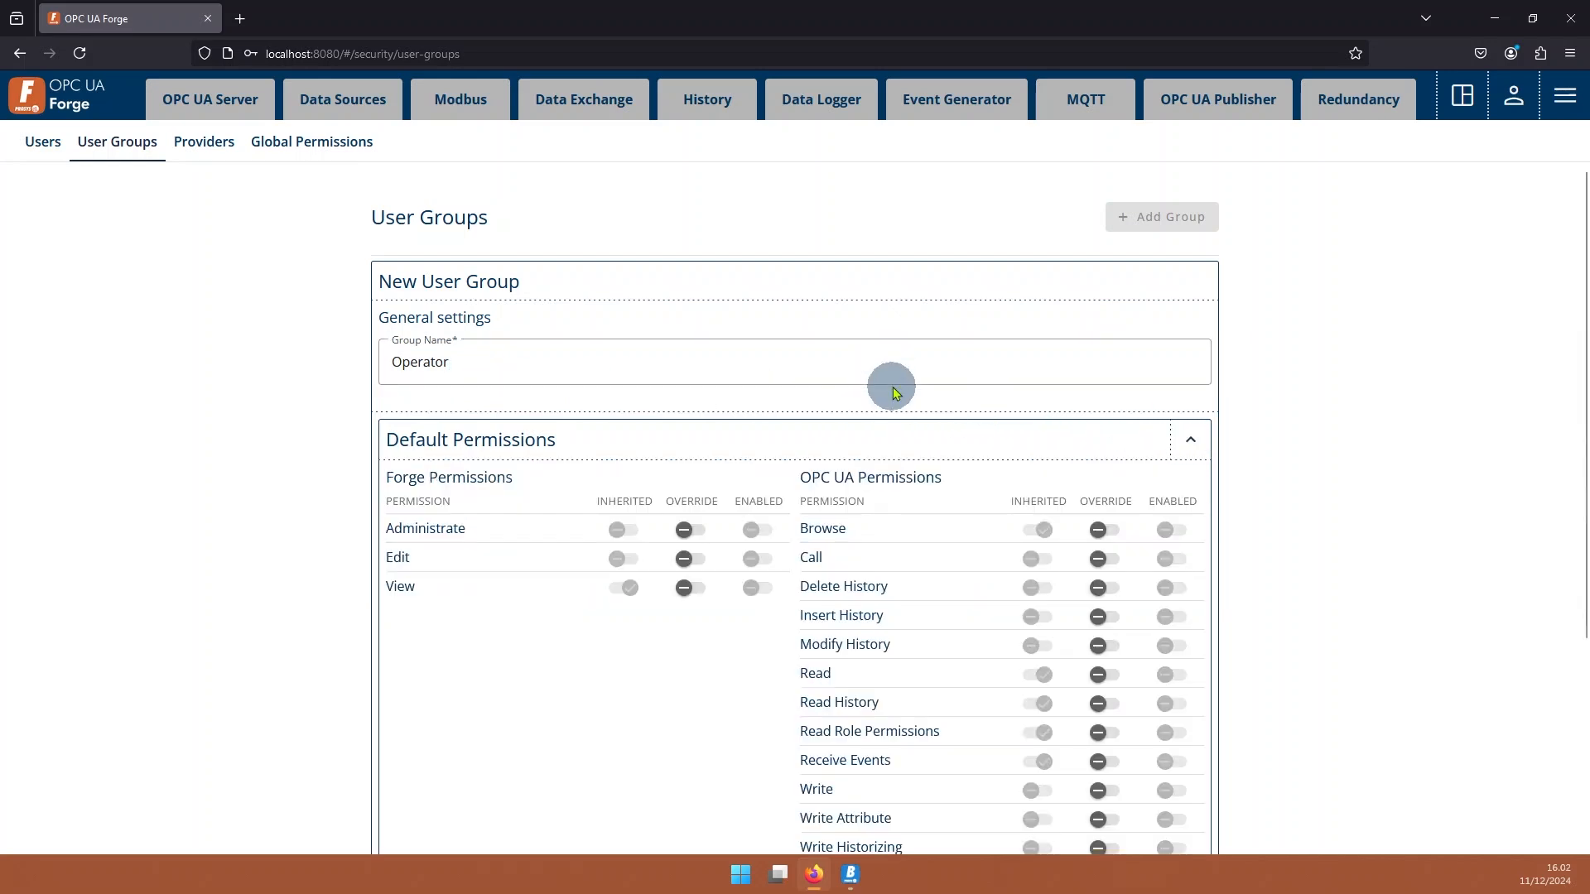
scroll(878, 368, down, 1)
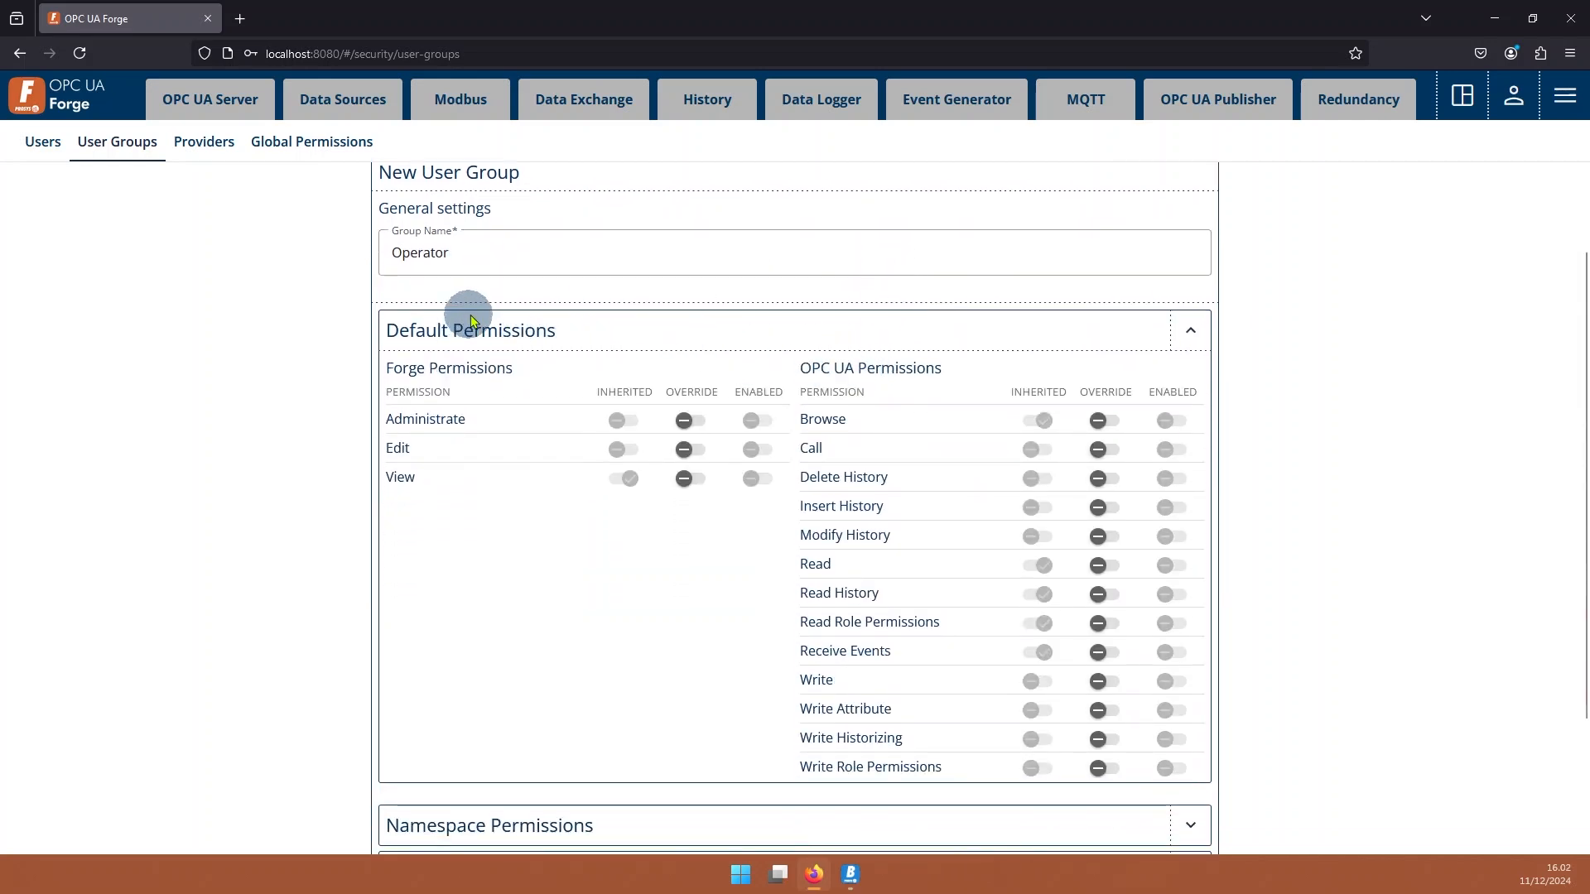
scroll(462, 319, down, 1)
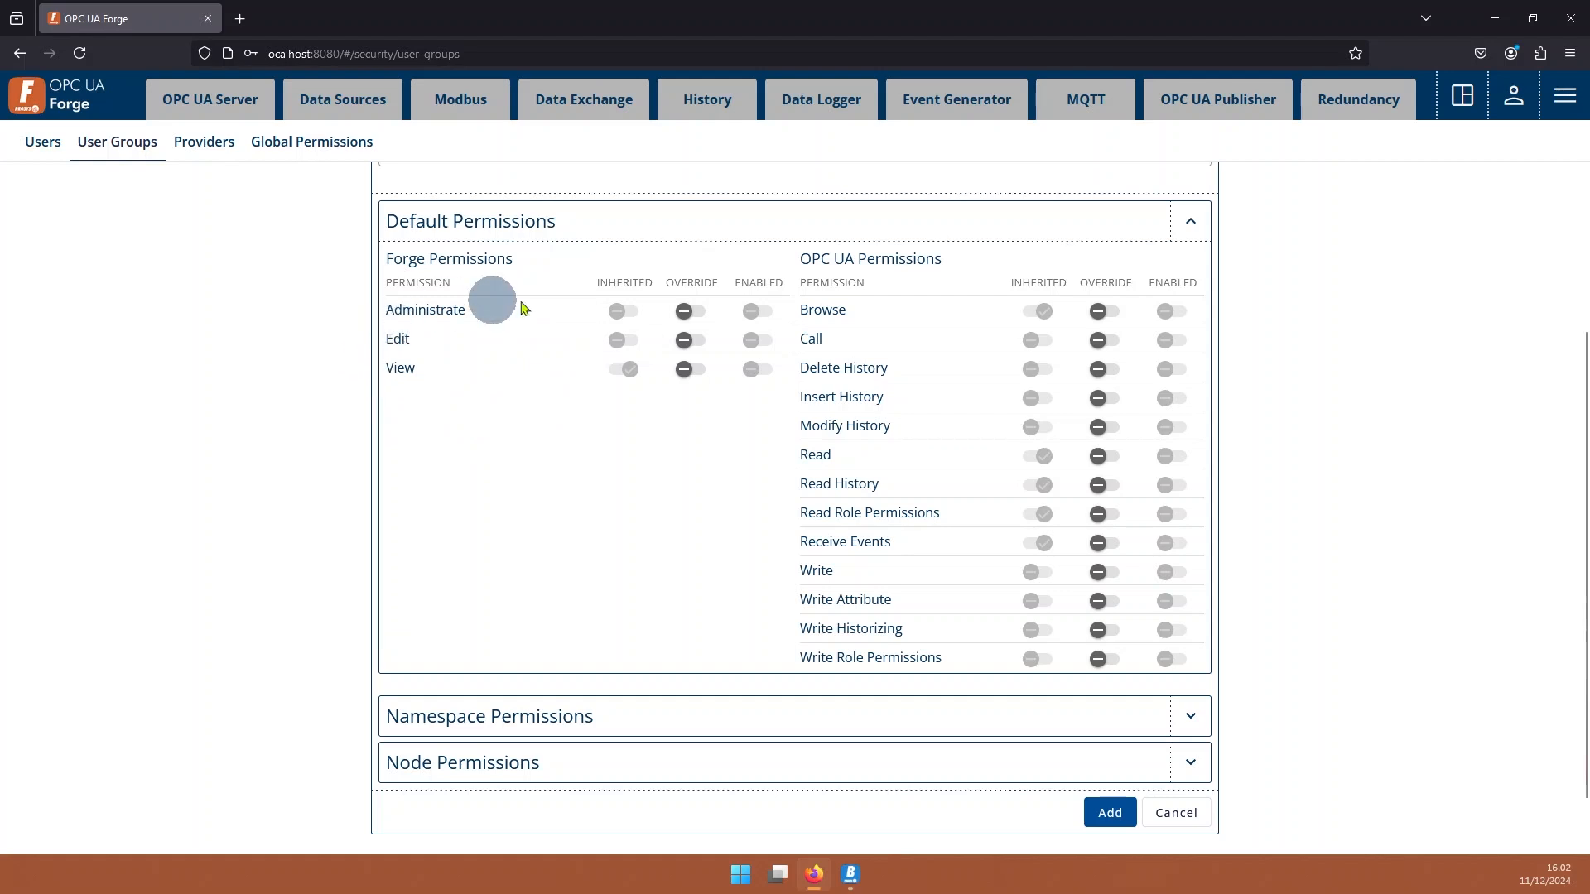
drag(605, 282, 773, 281)
click(600, 283)
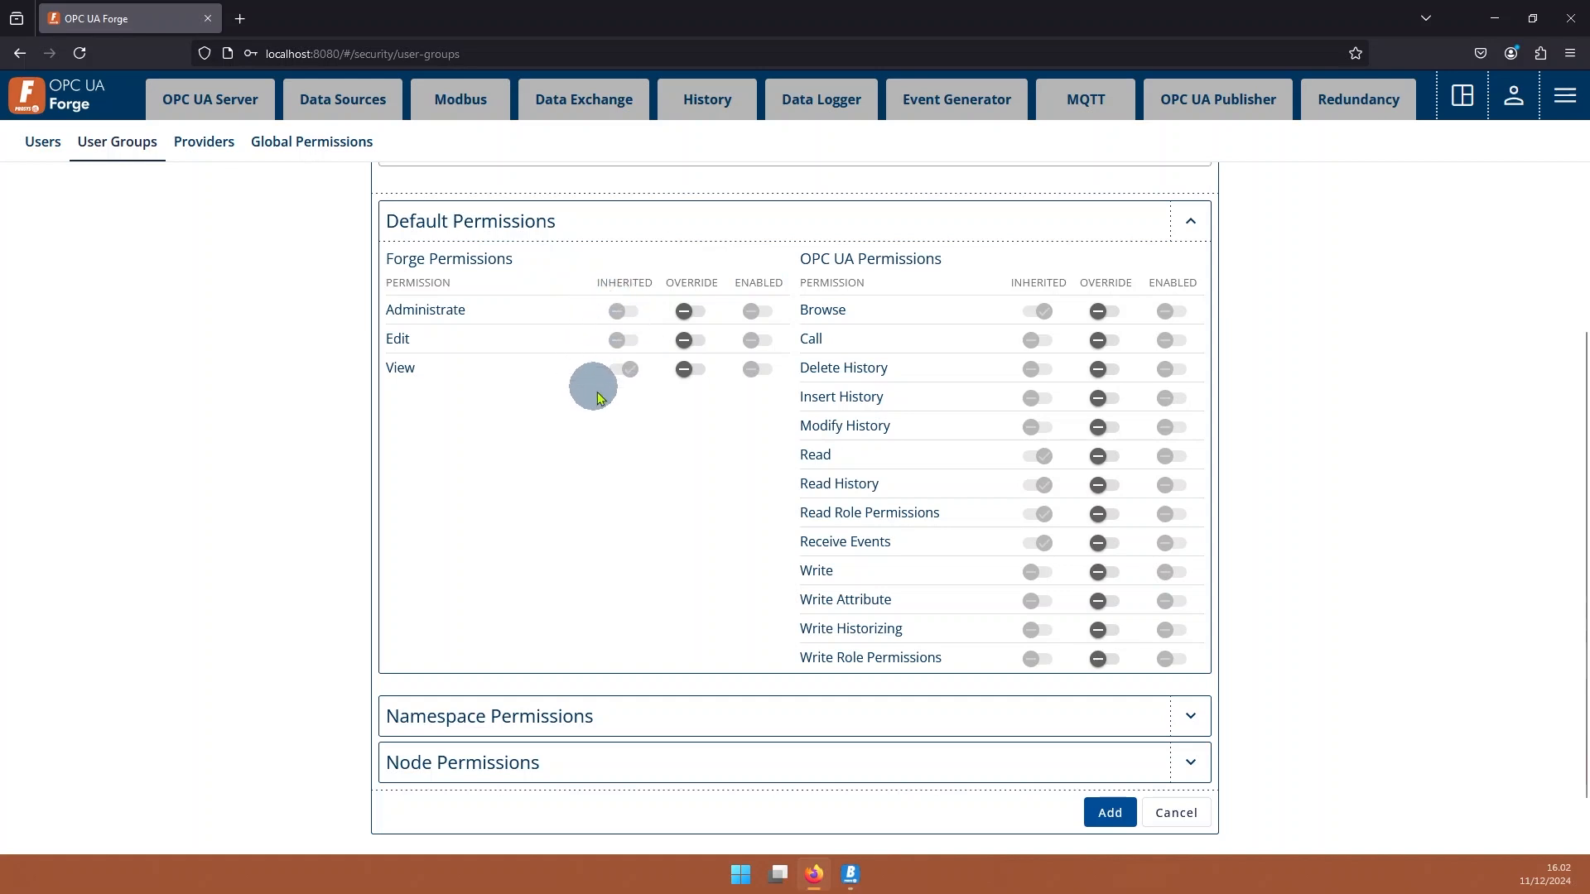
click(688, 341)
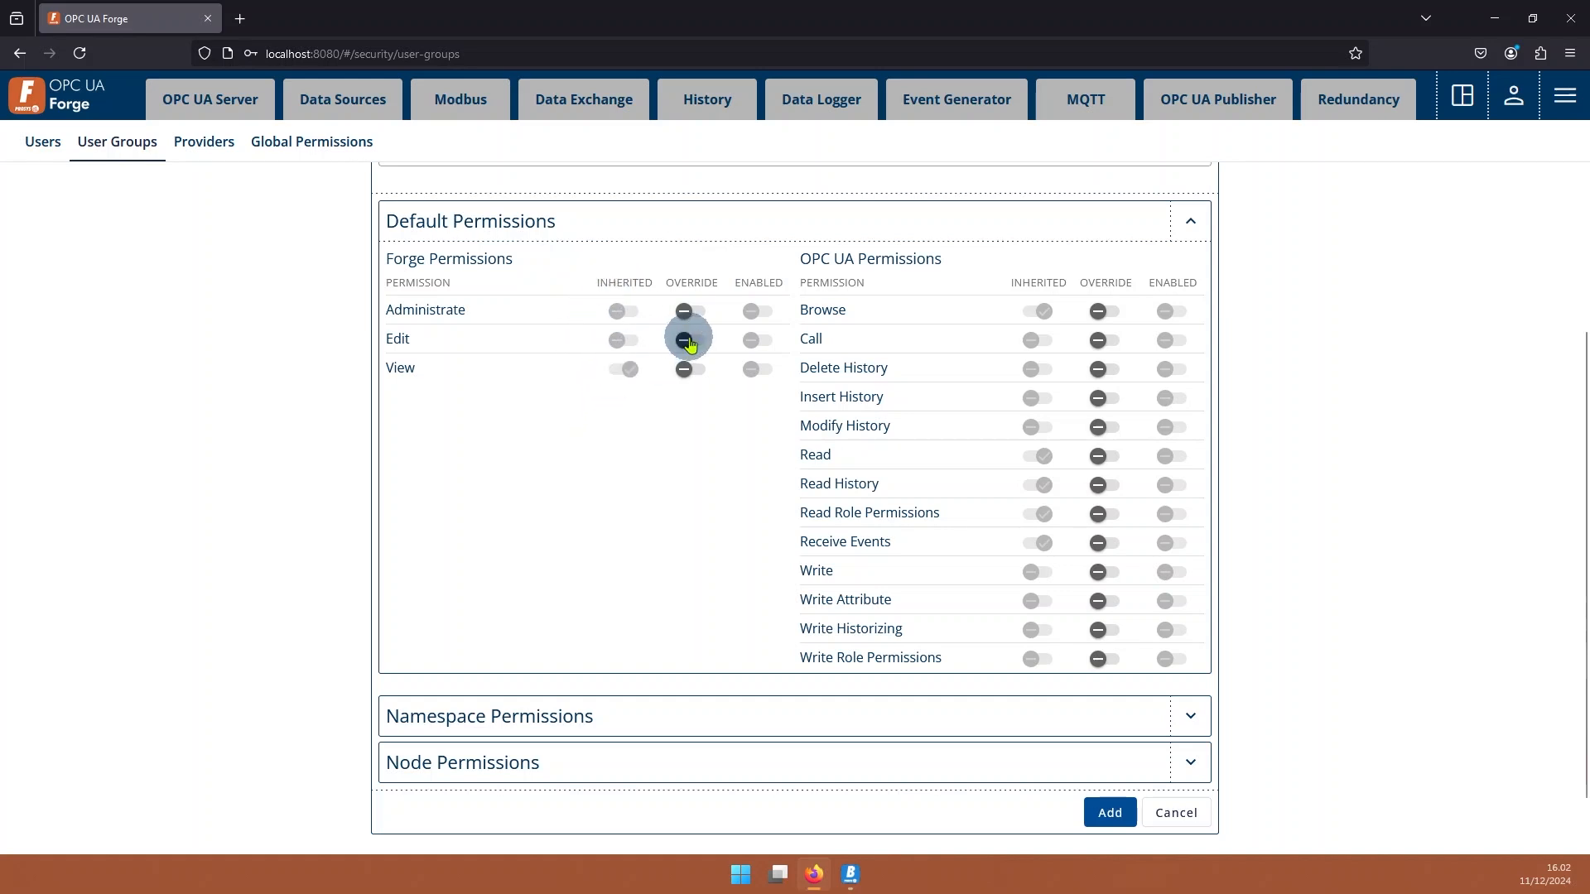
click(690, 342)
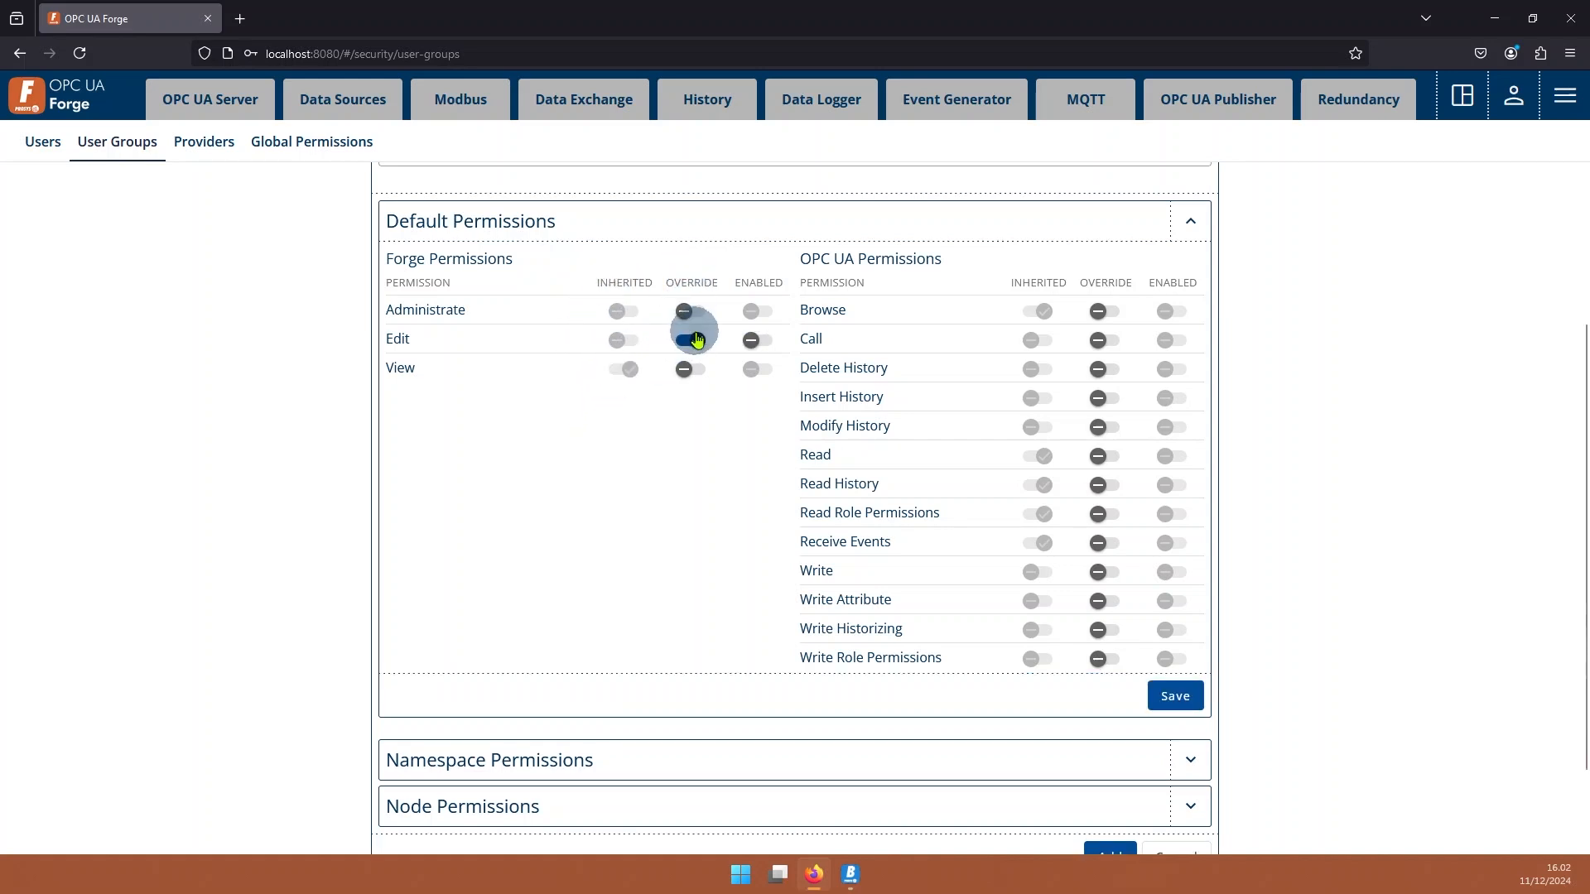
click(753, 340)
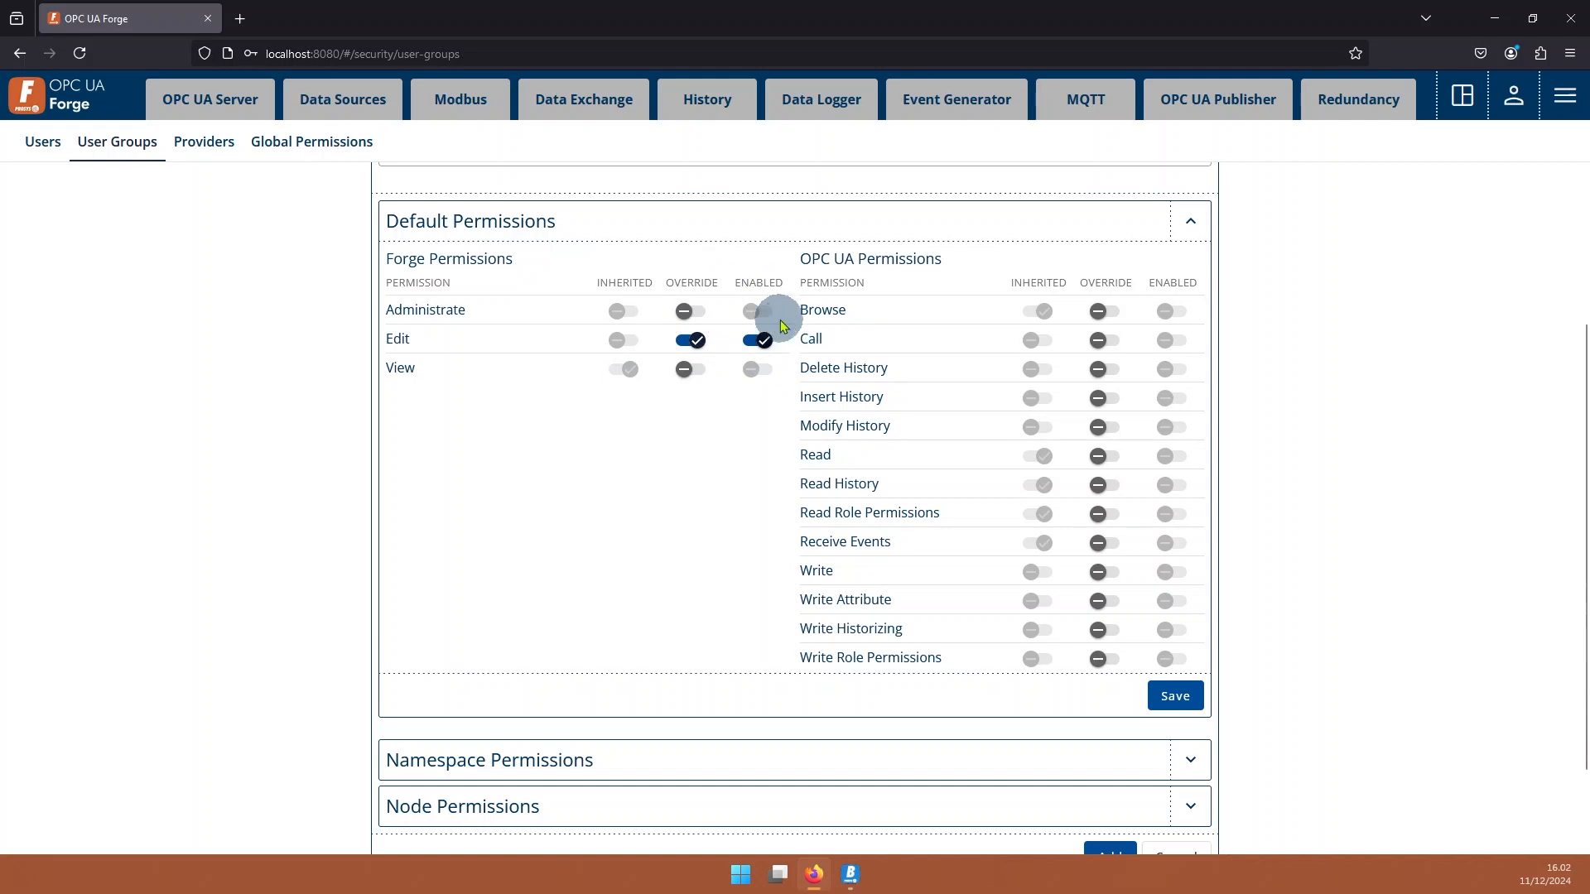
Override and enable the Call, Delete History, Insert History and Modify History OPC UA permissions for the Operator group
click(1103, 368)
click(1104, 398)
click(1105, 428)
click(1107, 454)
click(1132, 454)
click(1171, 426)
click(1171, 398)
click(1170, 368)
click(1170, 341)
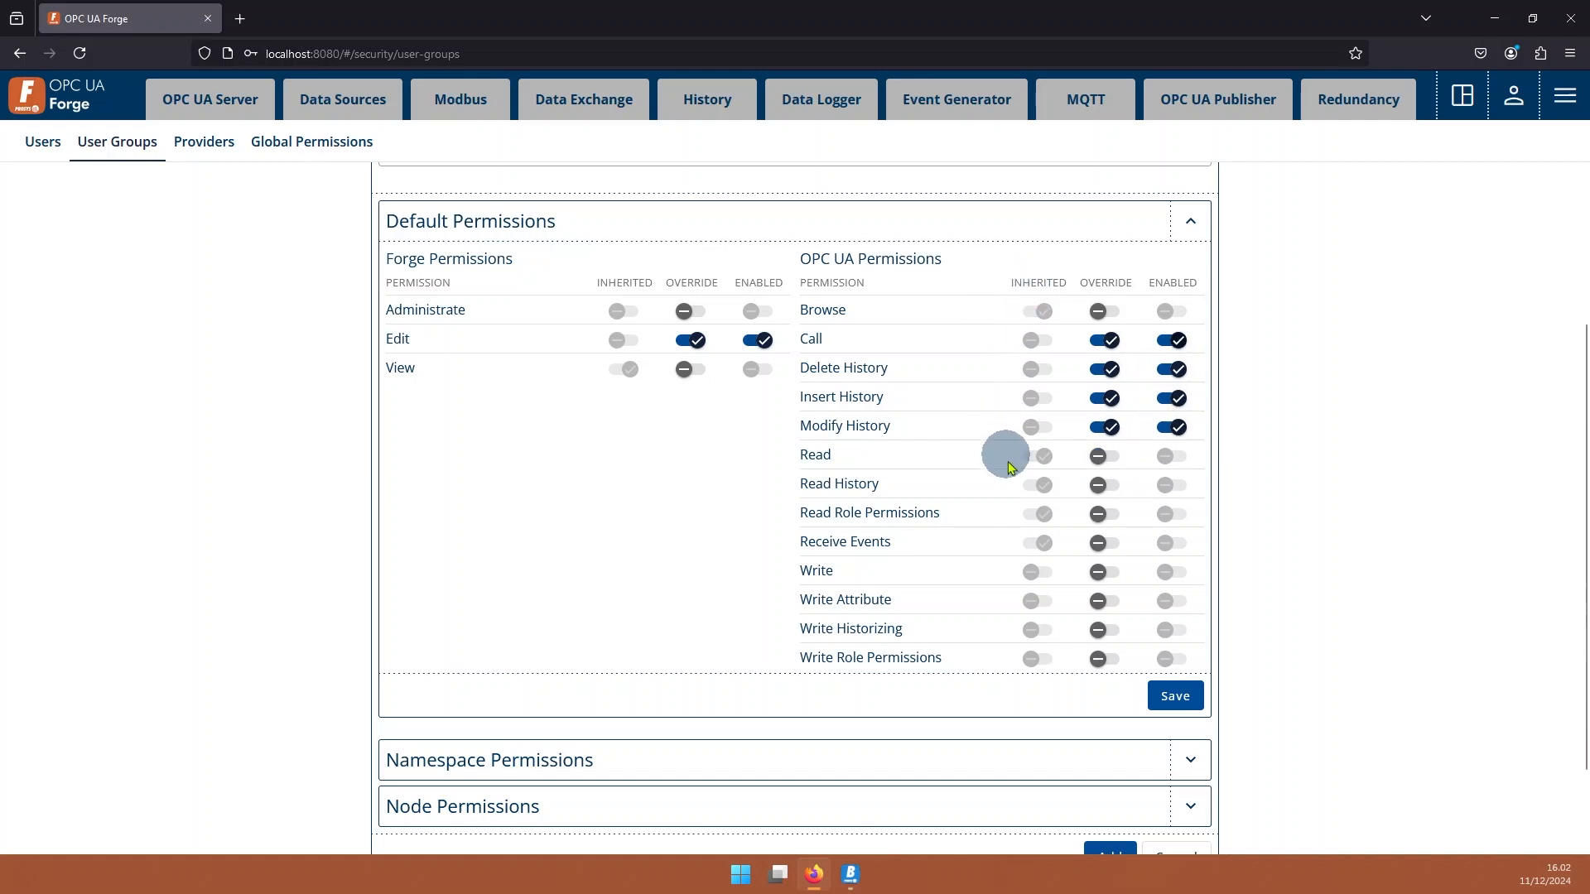
Override and enable the Write, Write Attribute and Write Historizing OPC UA permissions for the Operator group
click(1105, 572)
click(1105, 600)
click(1102, 631)
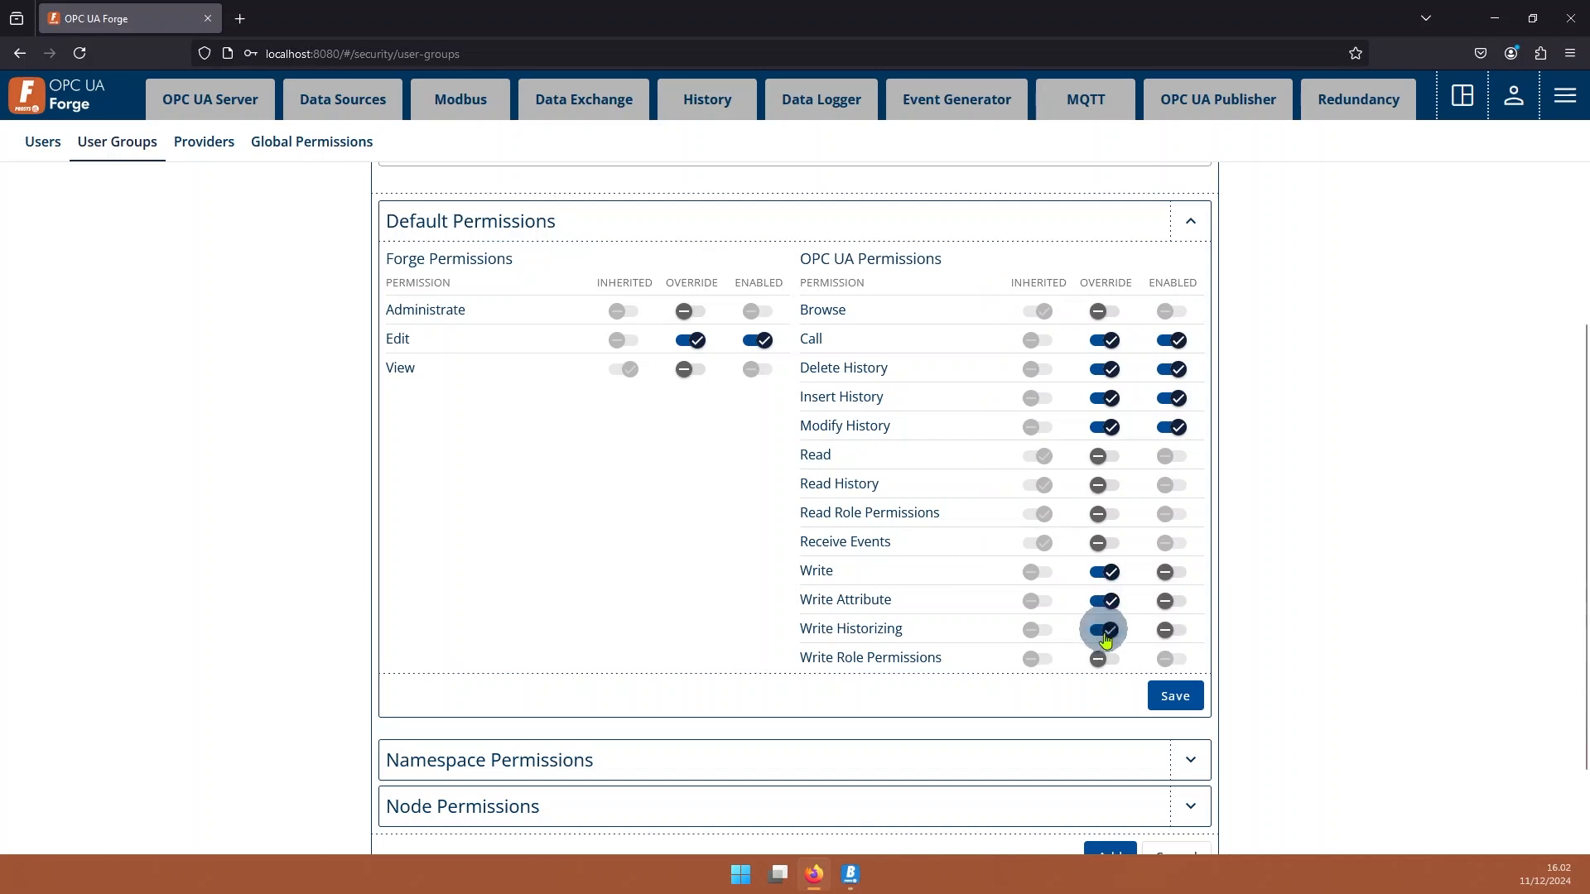
click(1171, 630)
click(1171, 600)
click(1174, 581)
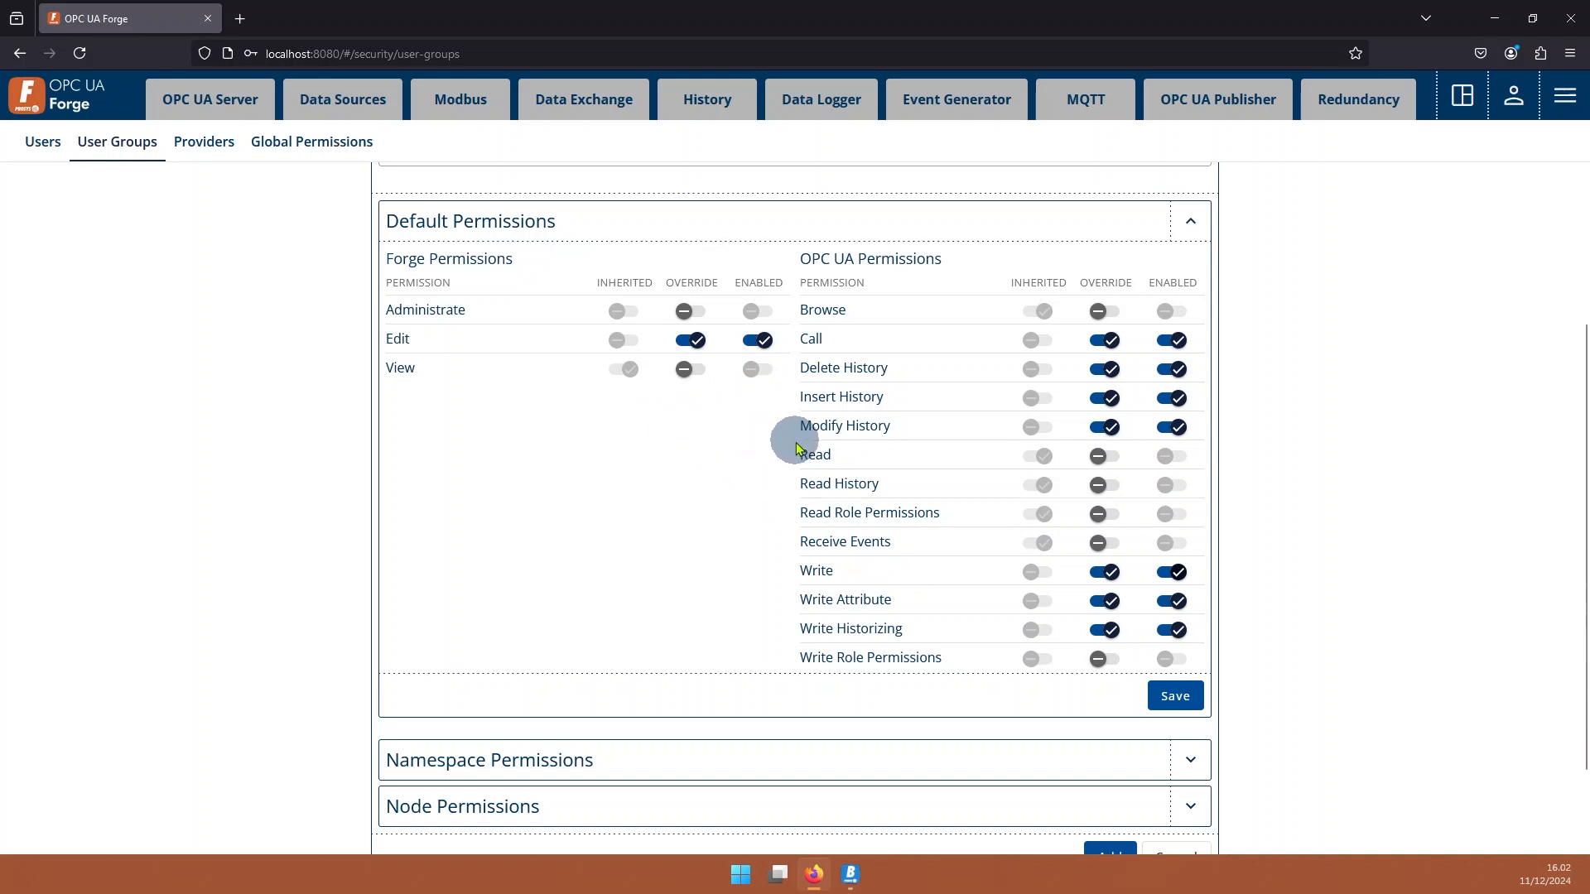
Override the View Forge permission for the Operator group and set it to enabled
click(686, 369)
click(754, 369)
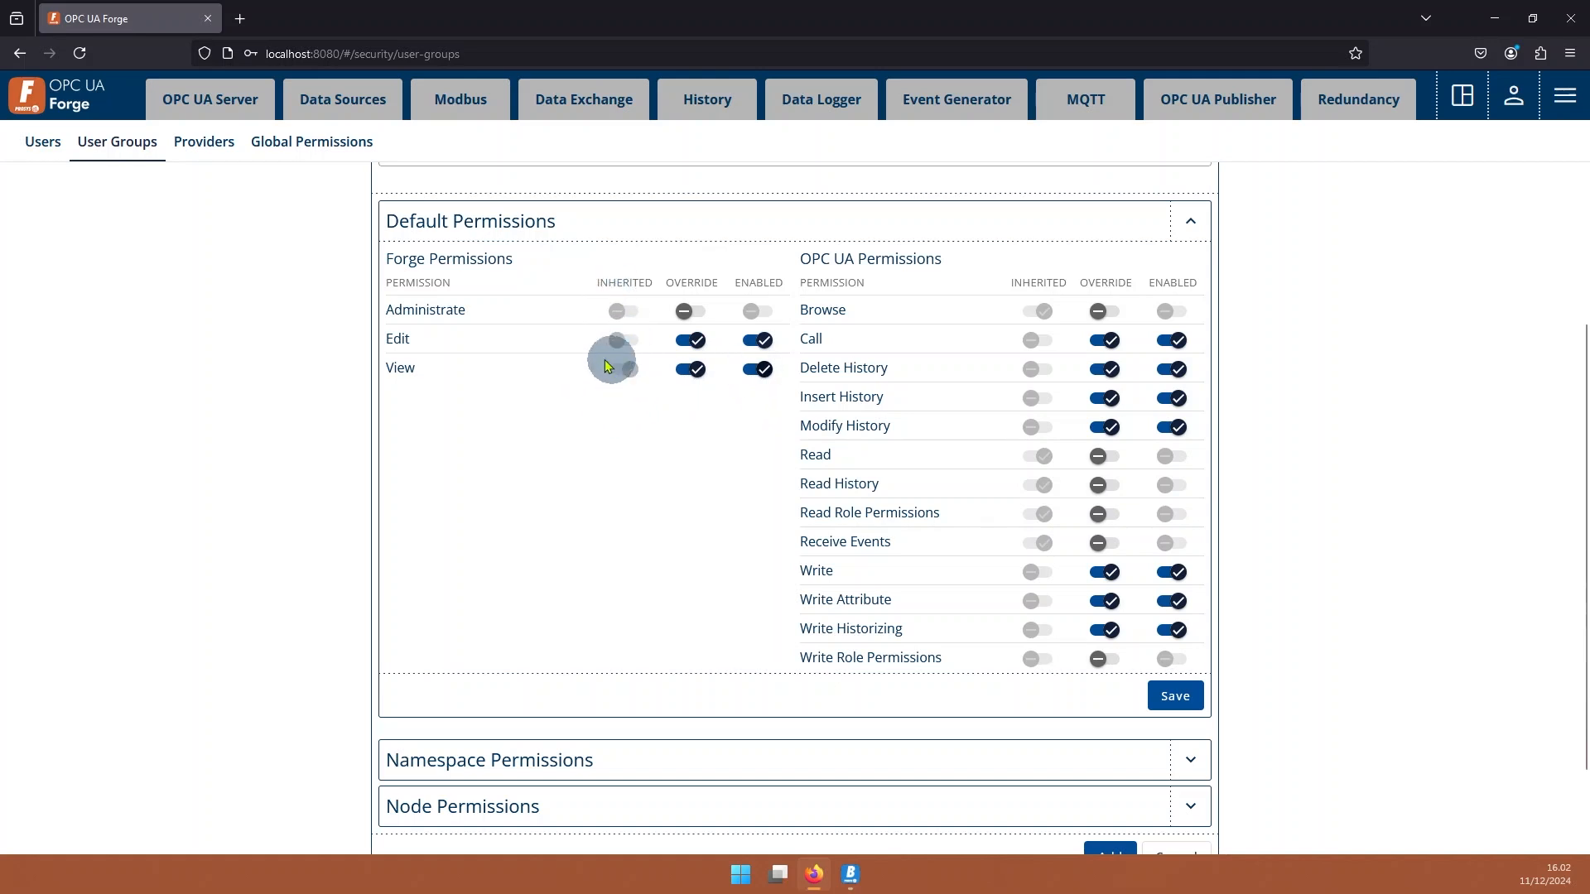
click(629, 373)
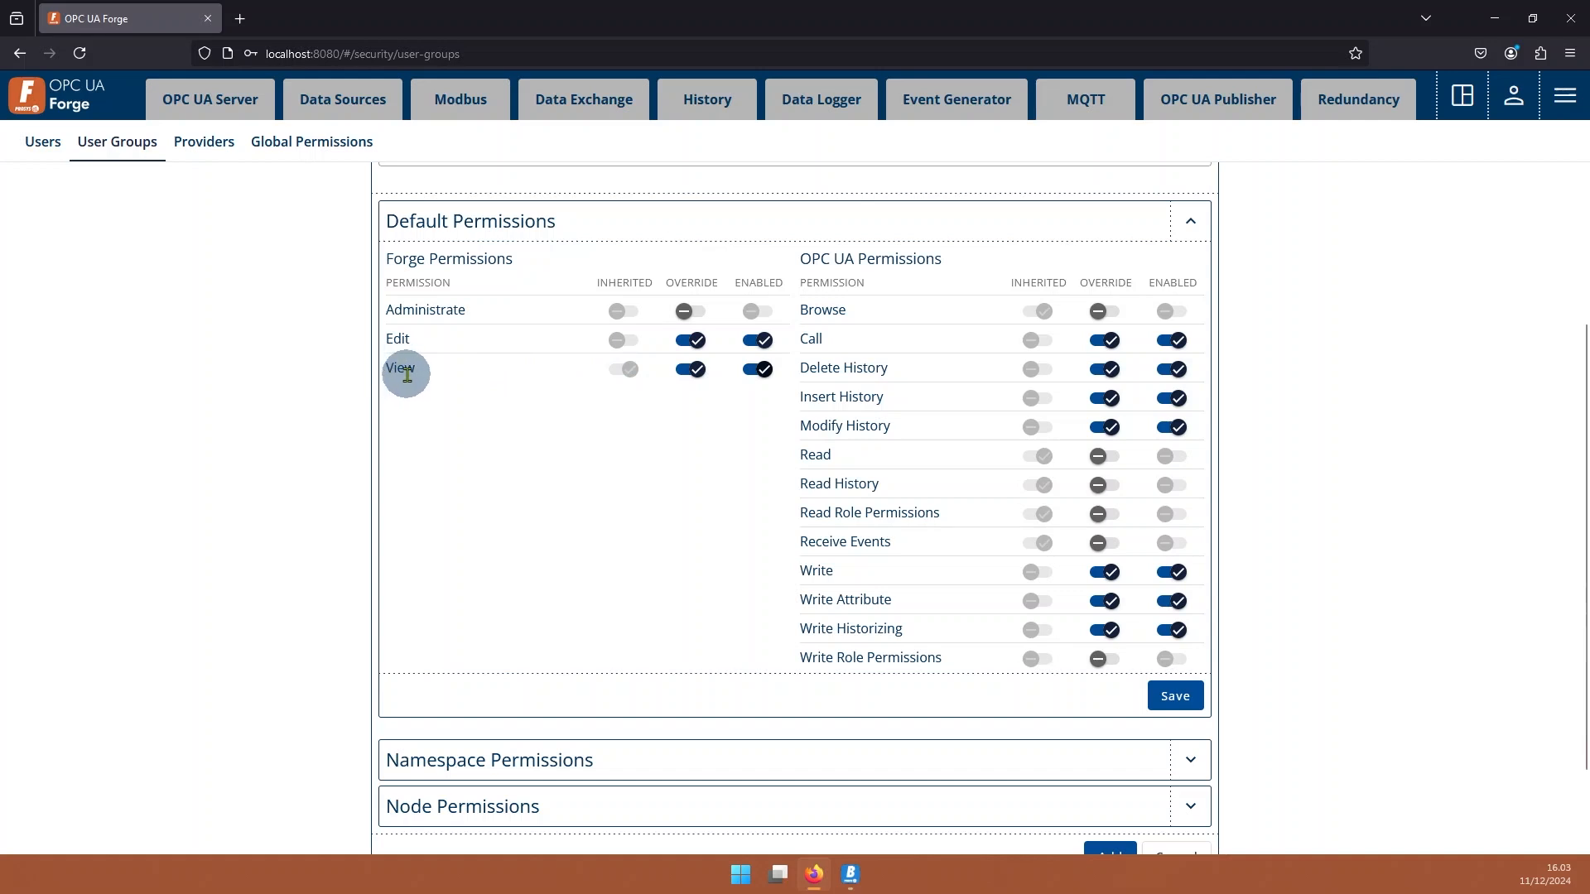
drag(388, 369, 419, 375)
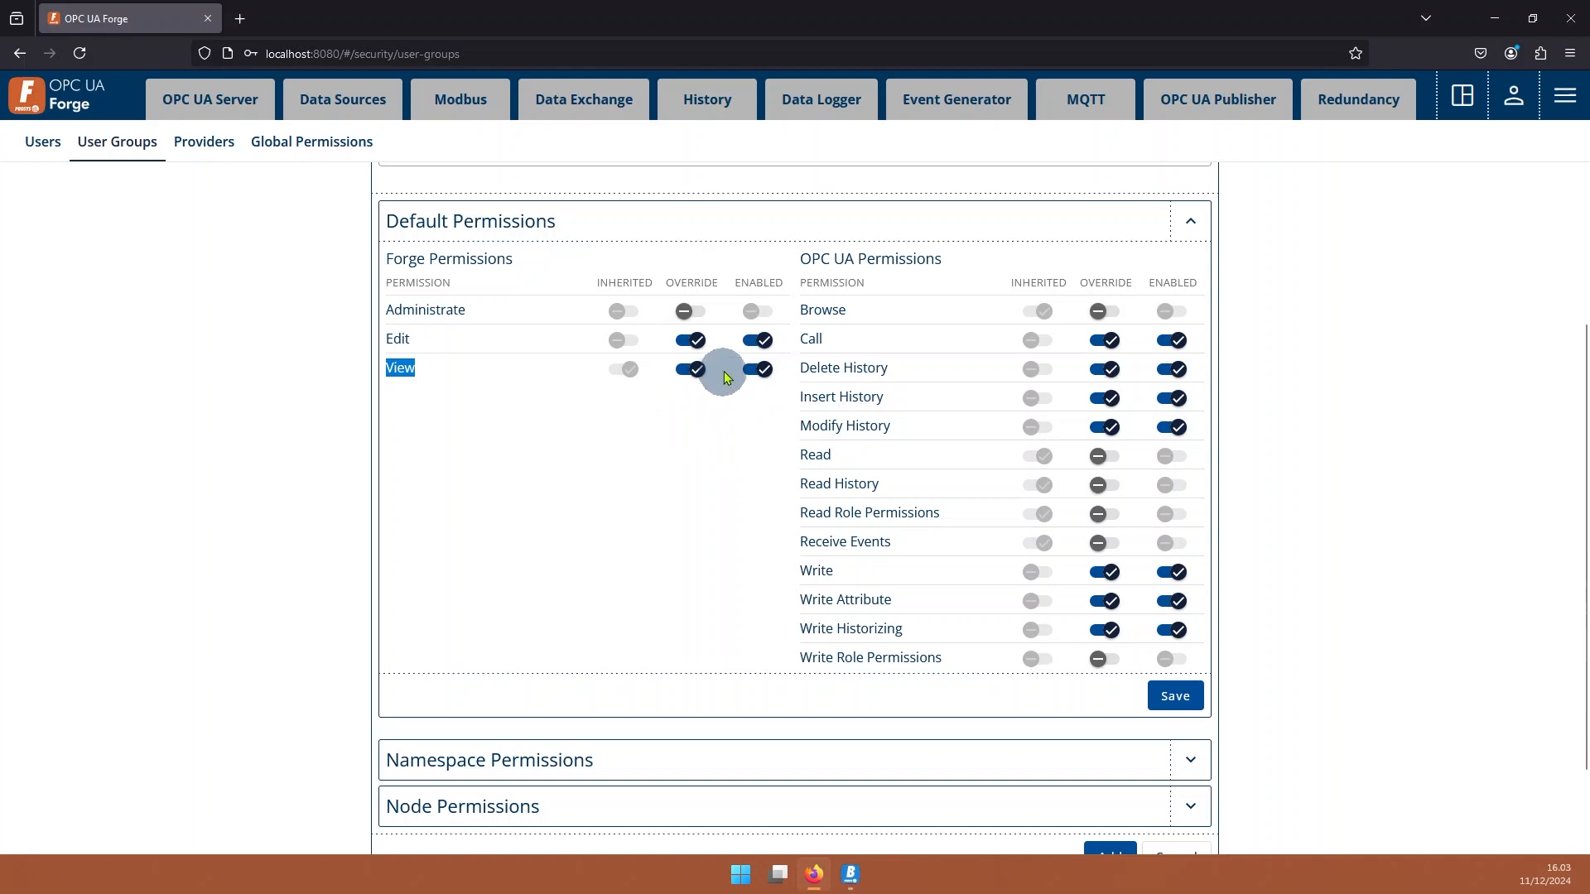
Add the configured Operator group to the user groups
scroll(1175, 605, down, 2)
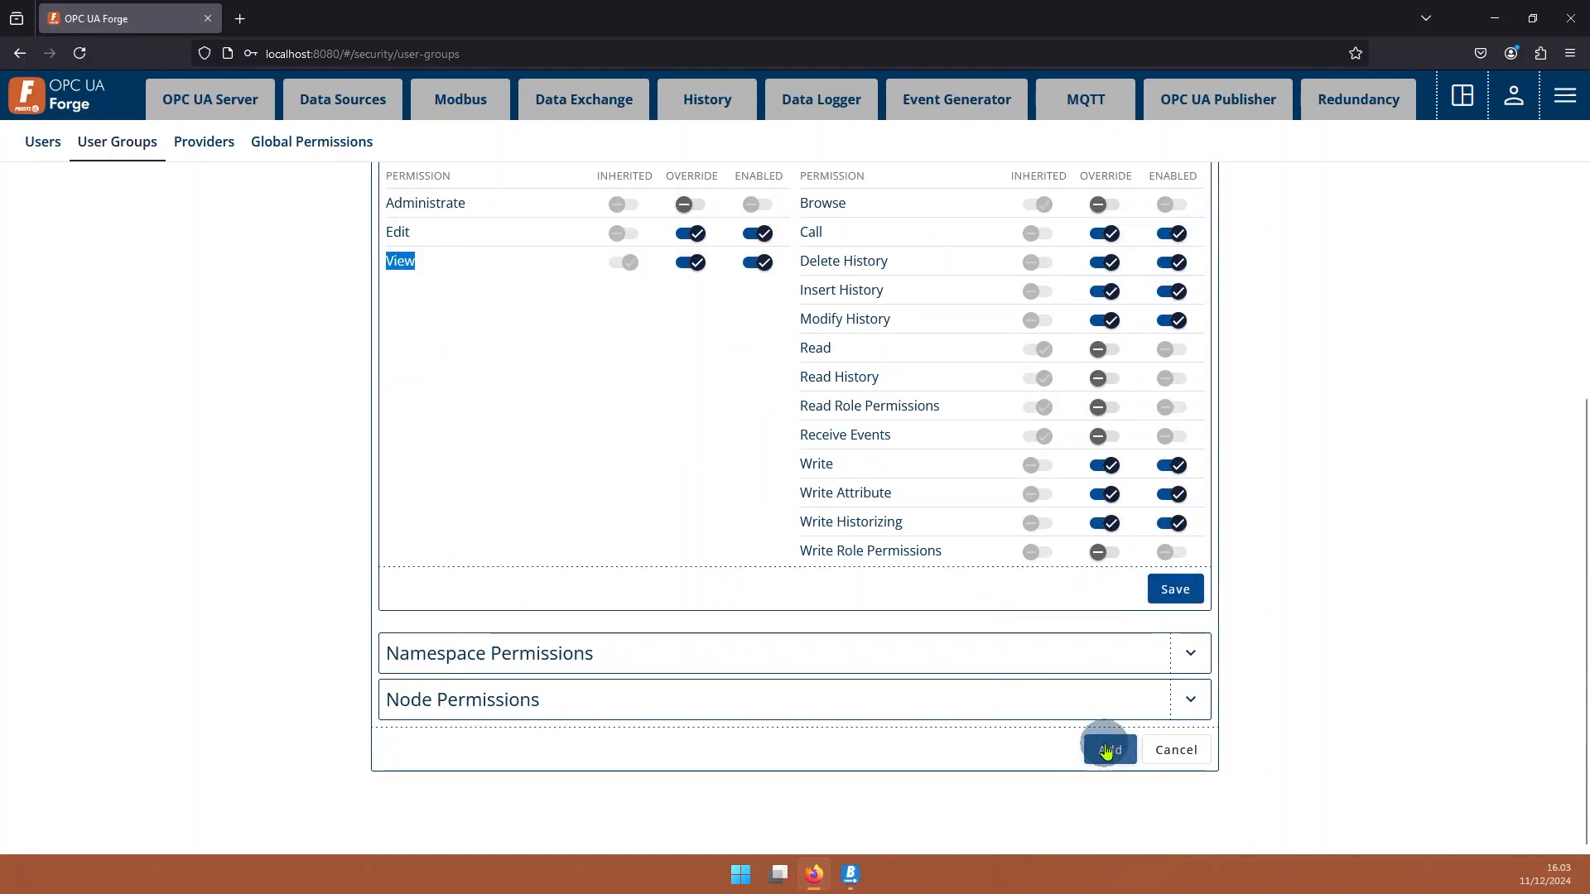
click(1107, 751)
double_click(385, 285)
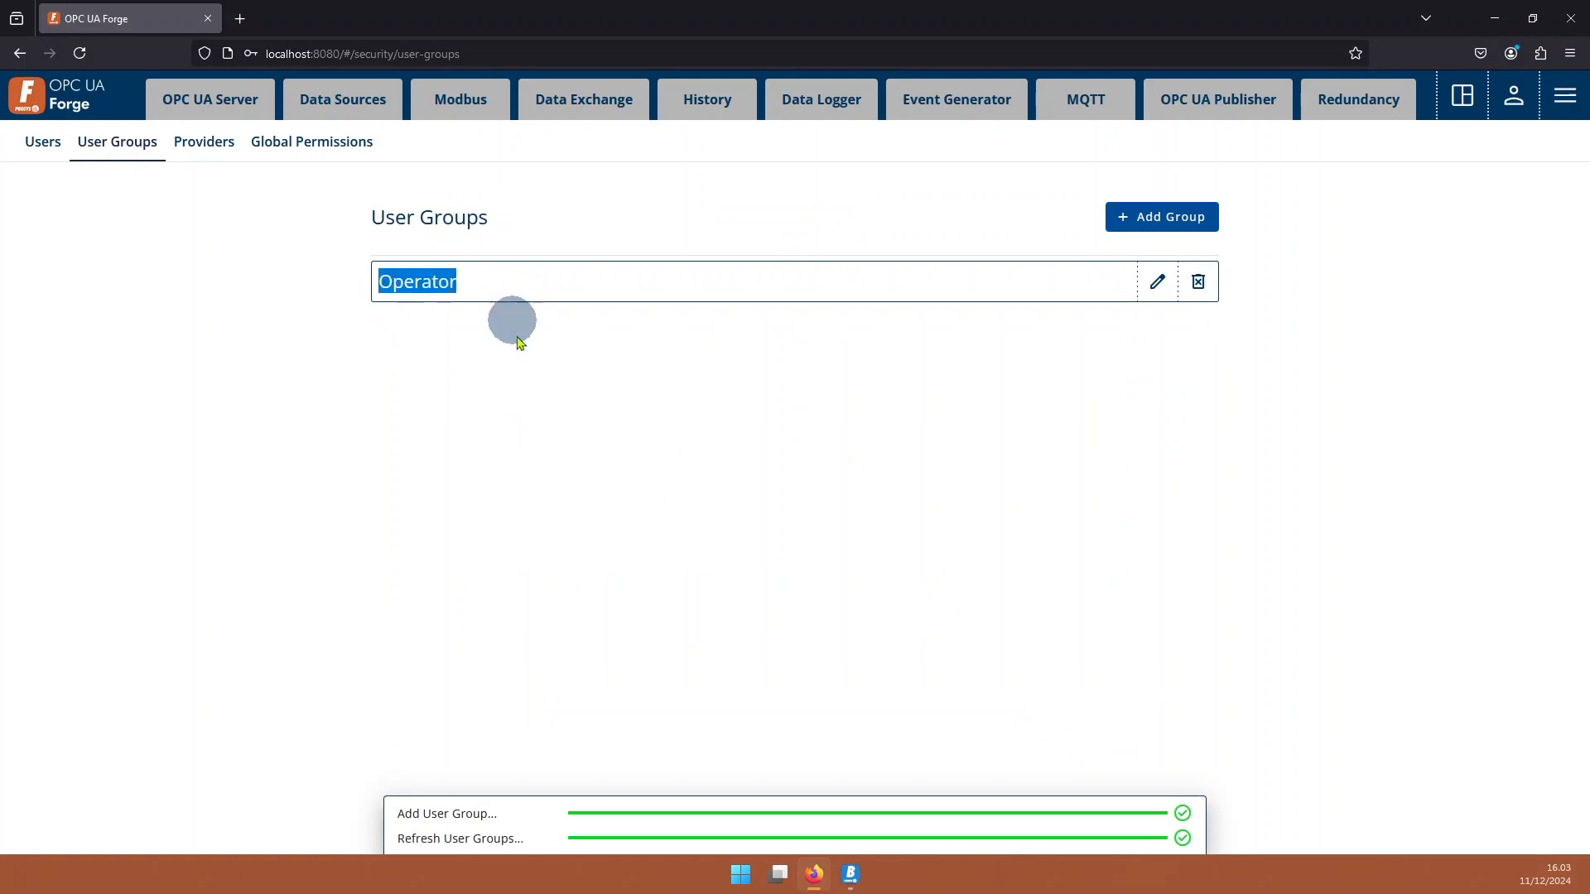
Open the Operator group for editing to view its default, namespace and node permission sections
click(1156, 283)
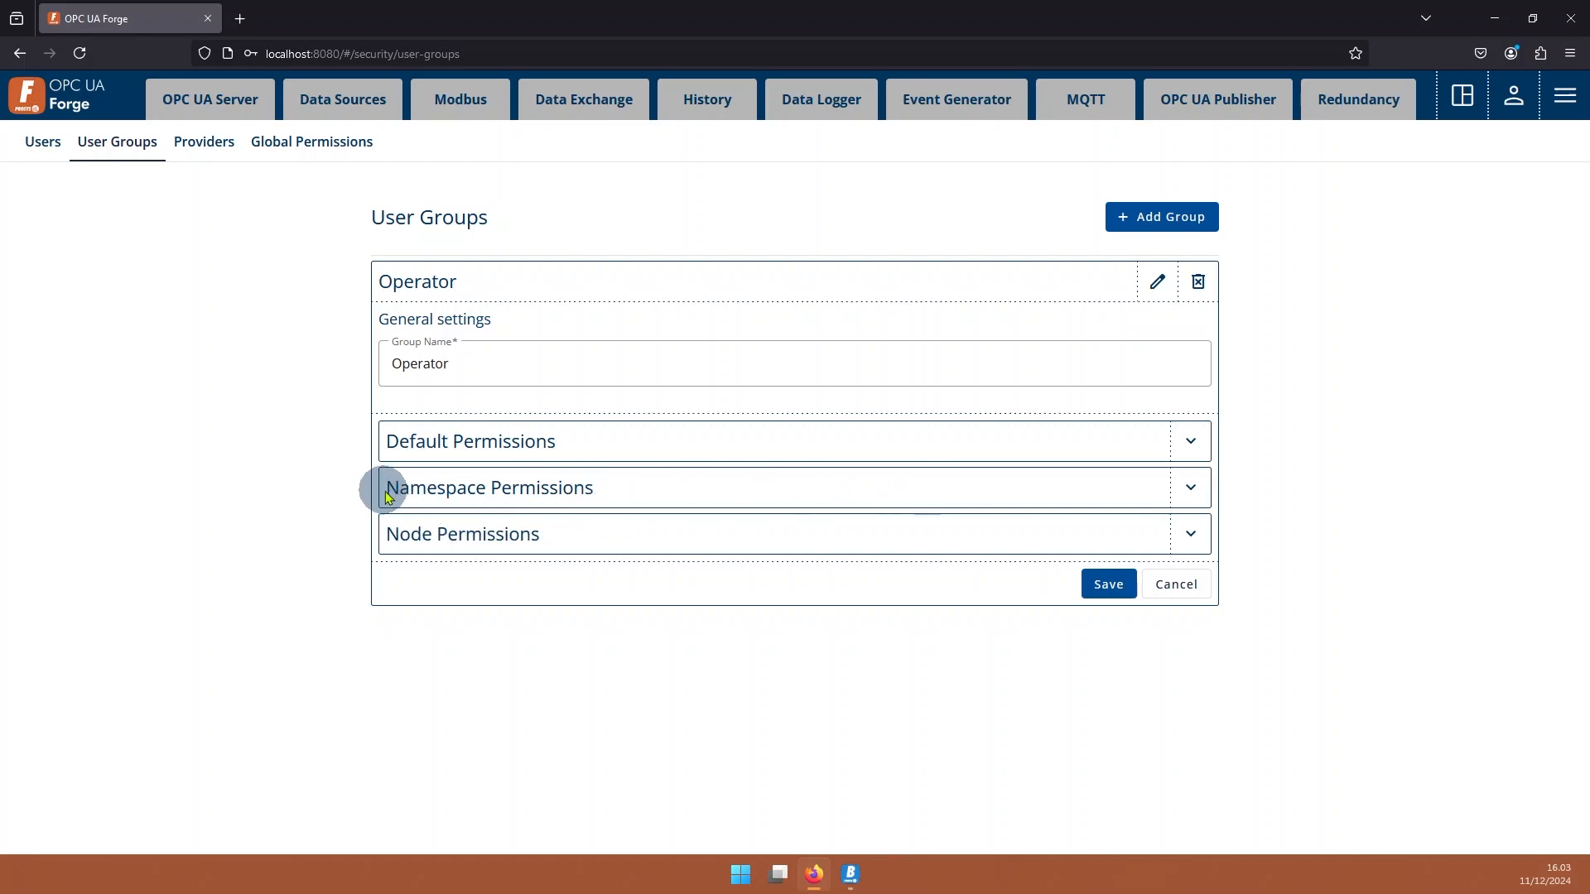
drag(391, 488, 491, 476)
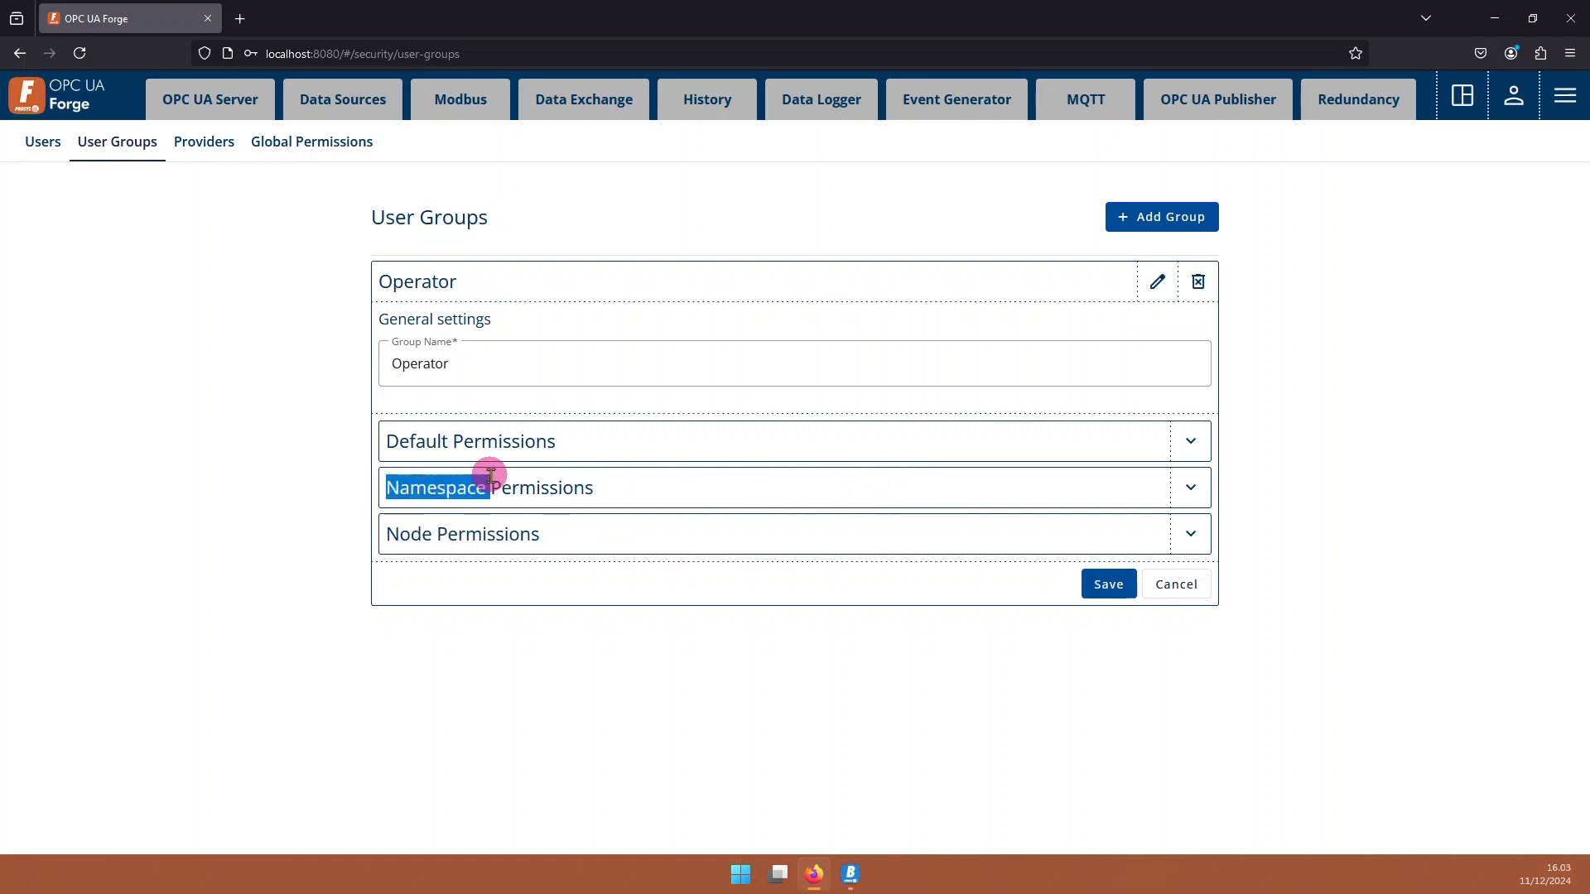
click(365, 387)
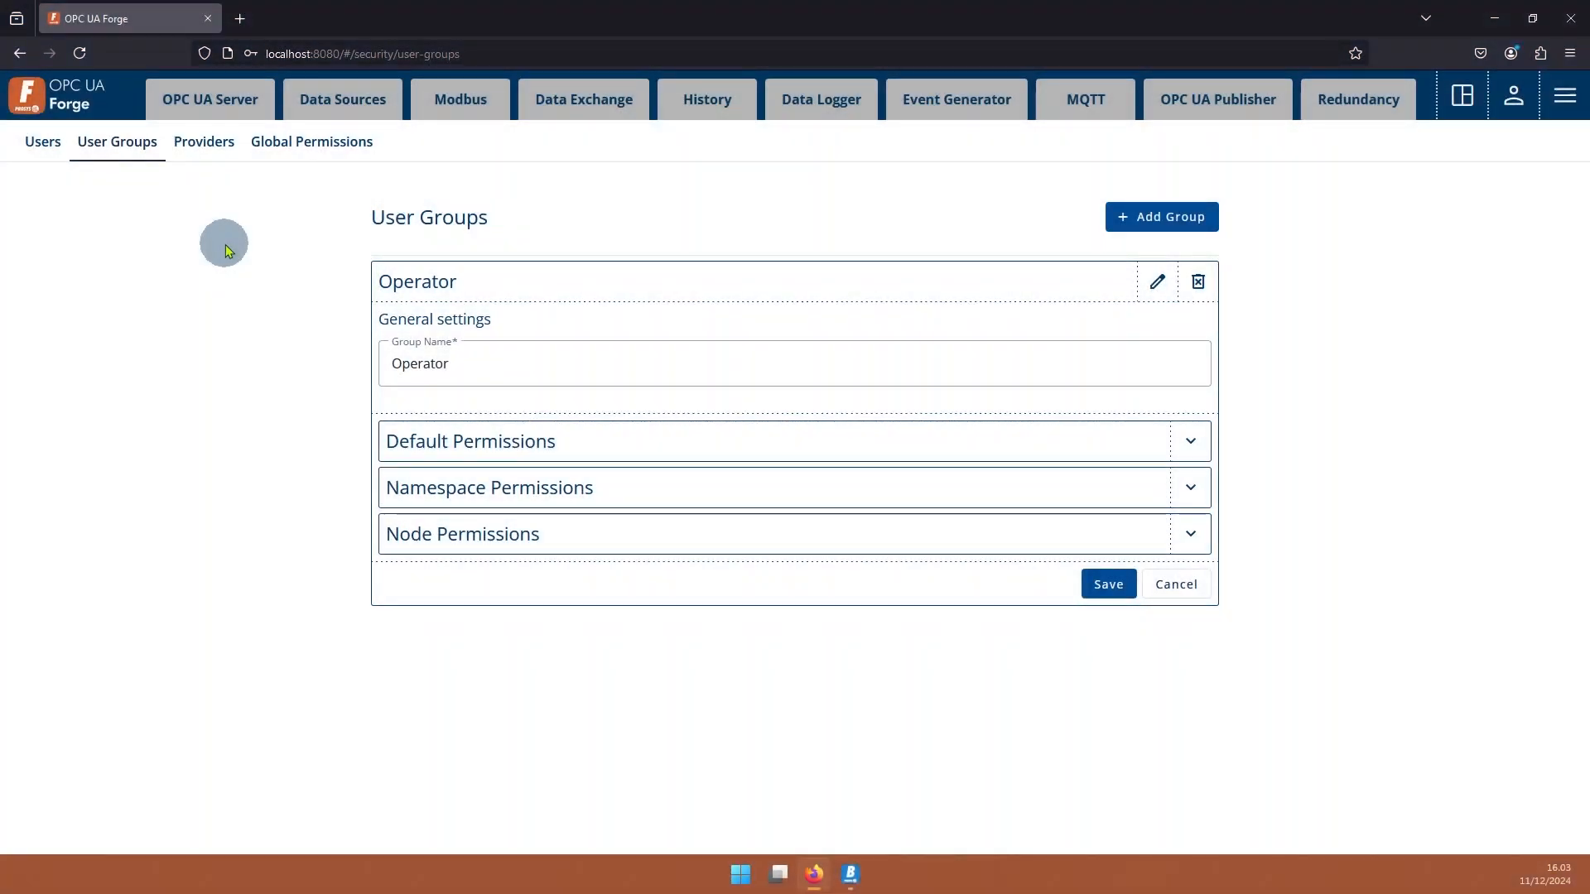
Start a new user with ProsysLDAP as the authentication provider and enter the LDAP account's username
click(42, 142)
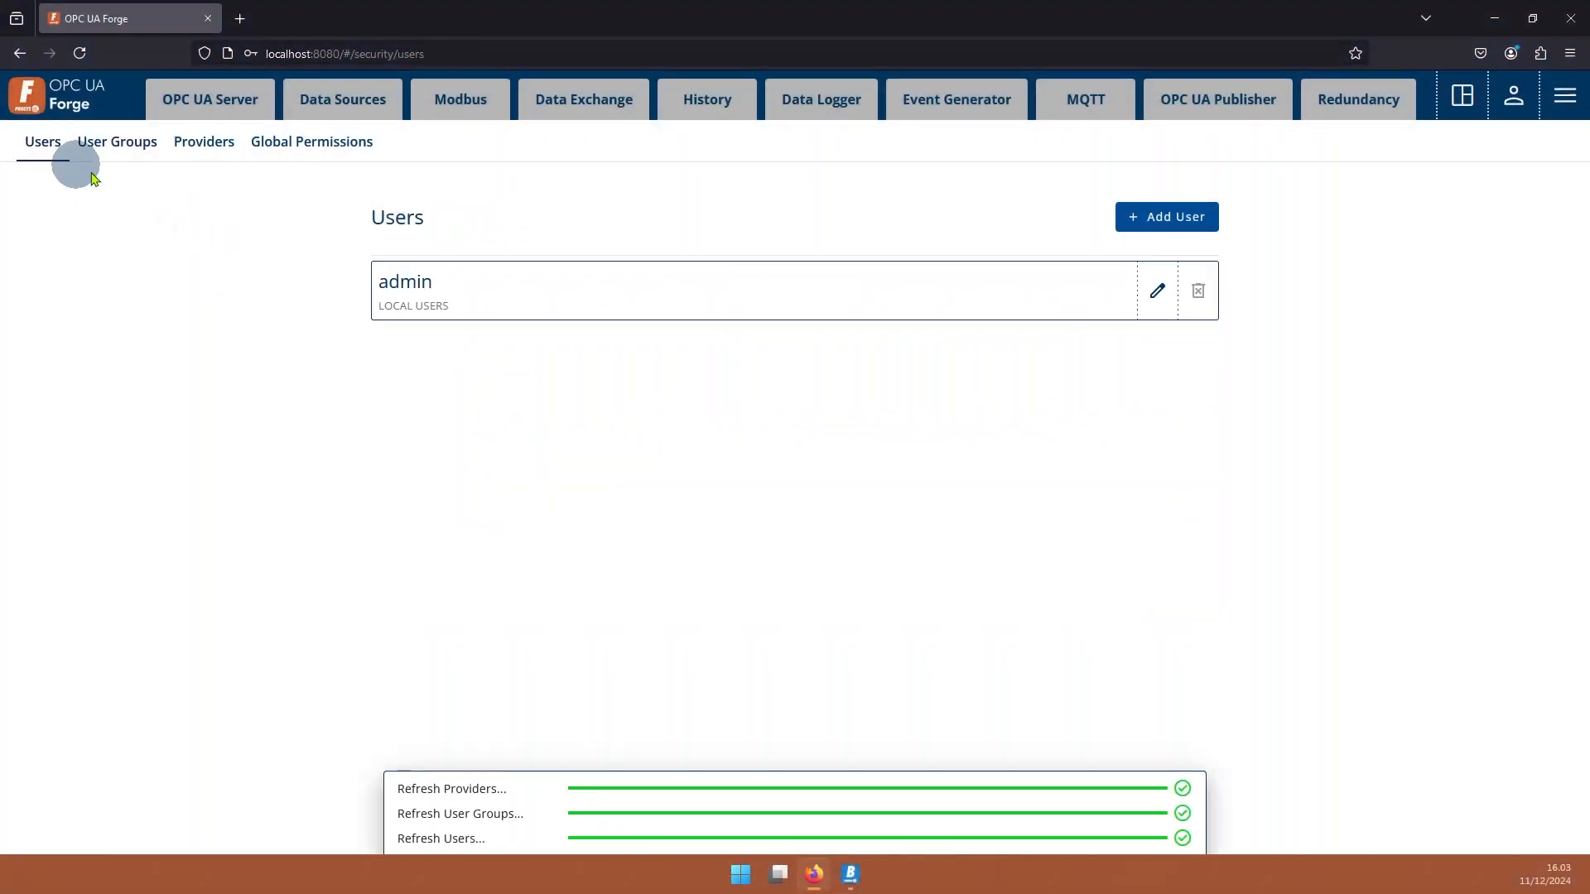
click(1167, 217)
click(426, 356)
click(450, 450)
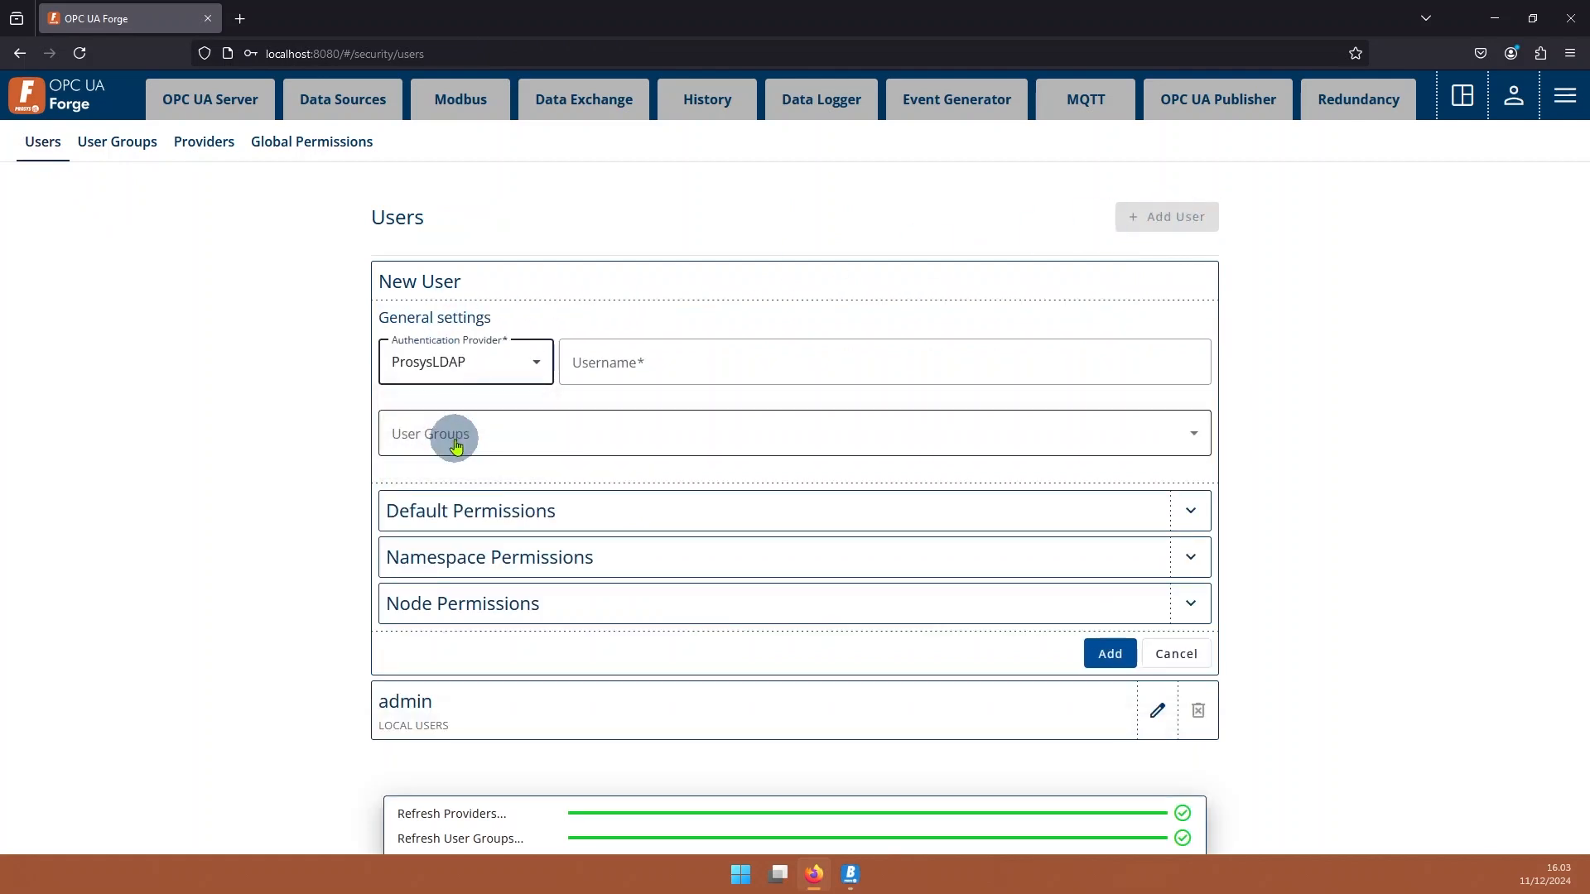
click(659, 365)
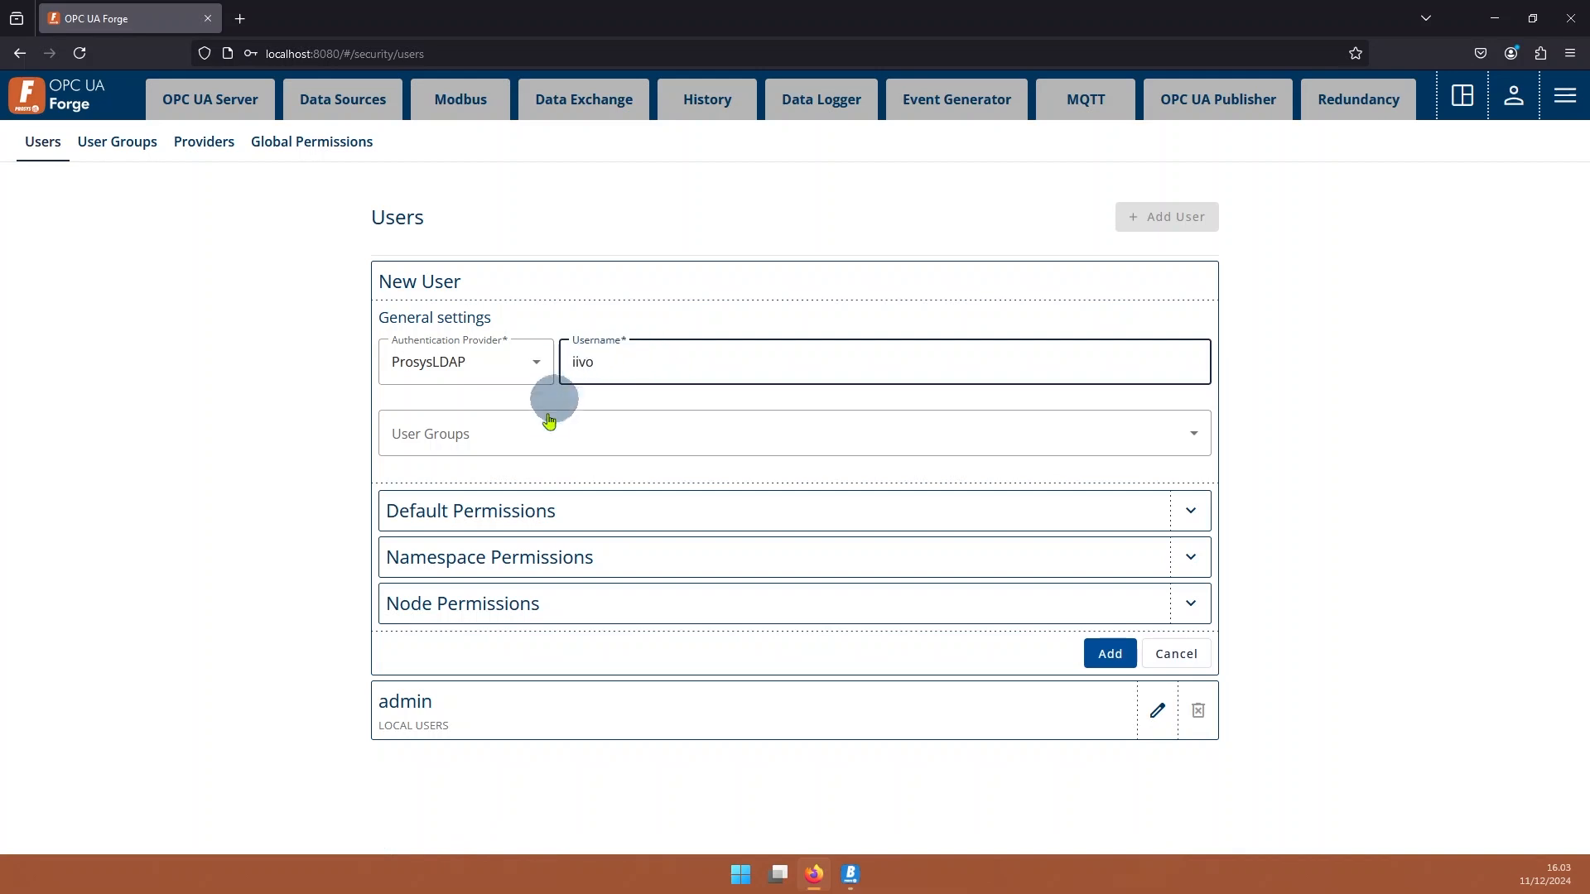
Assign the new LDAP user to the Operator user group
click(497, 437)
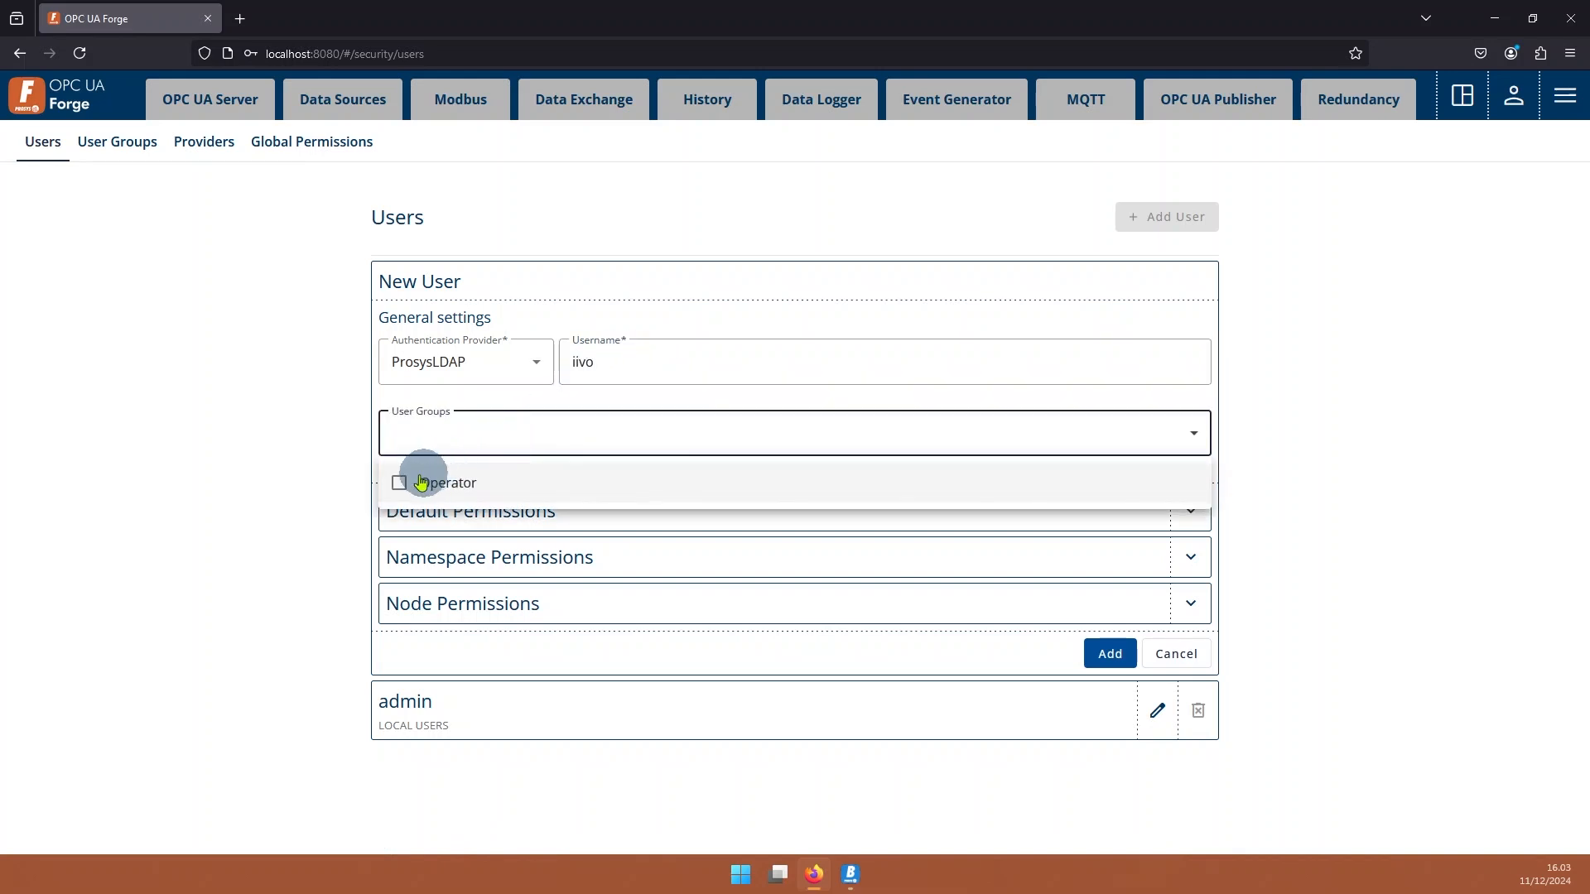
click(401, 484)
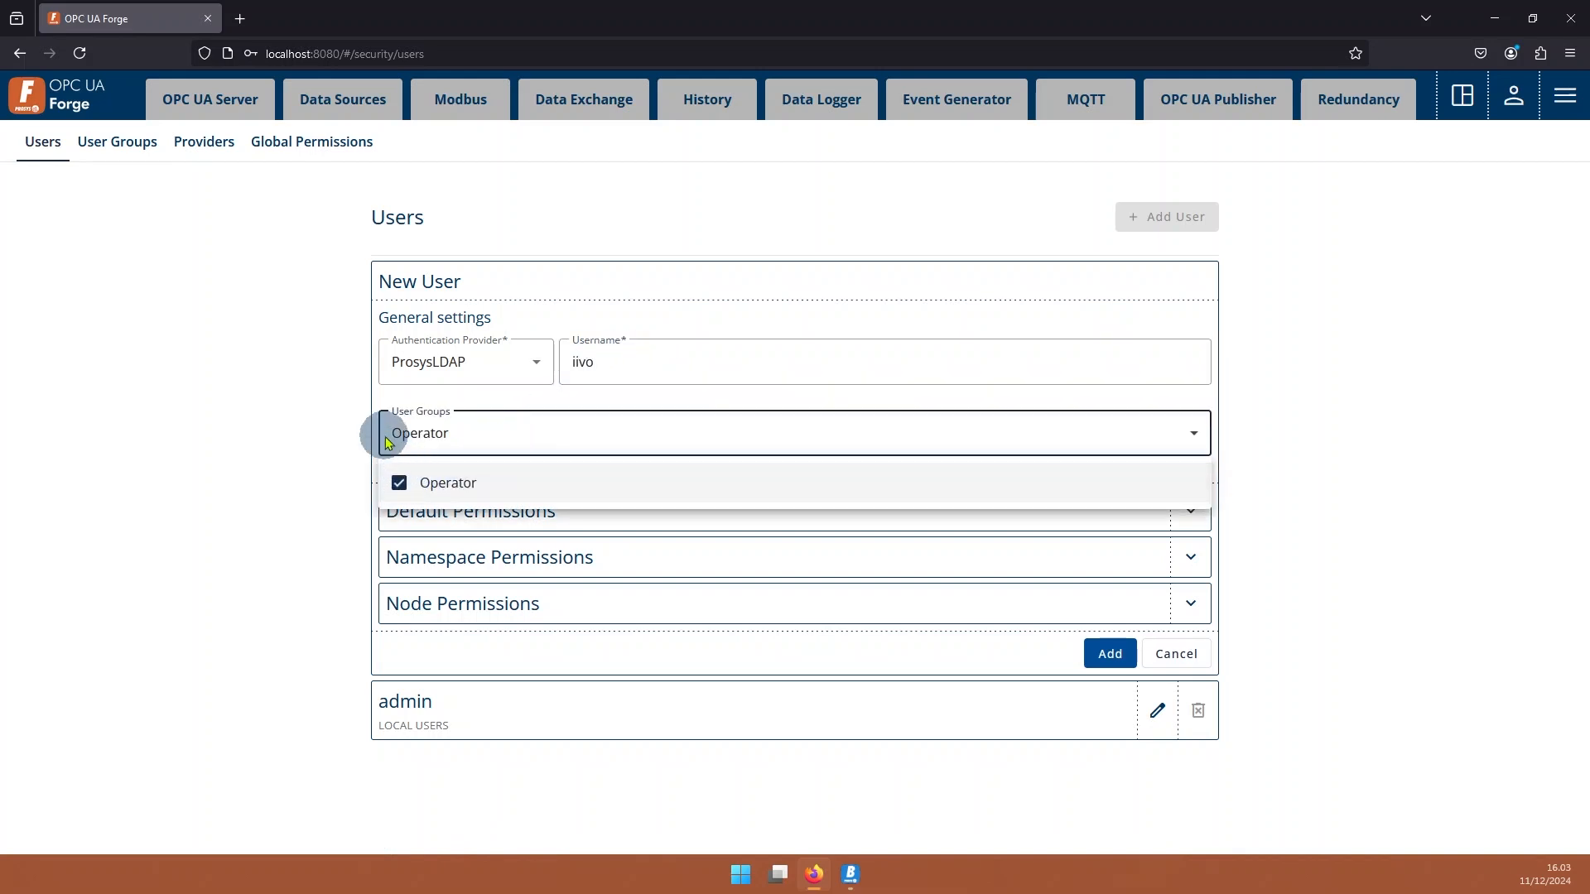
click(501, 398)
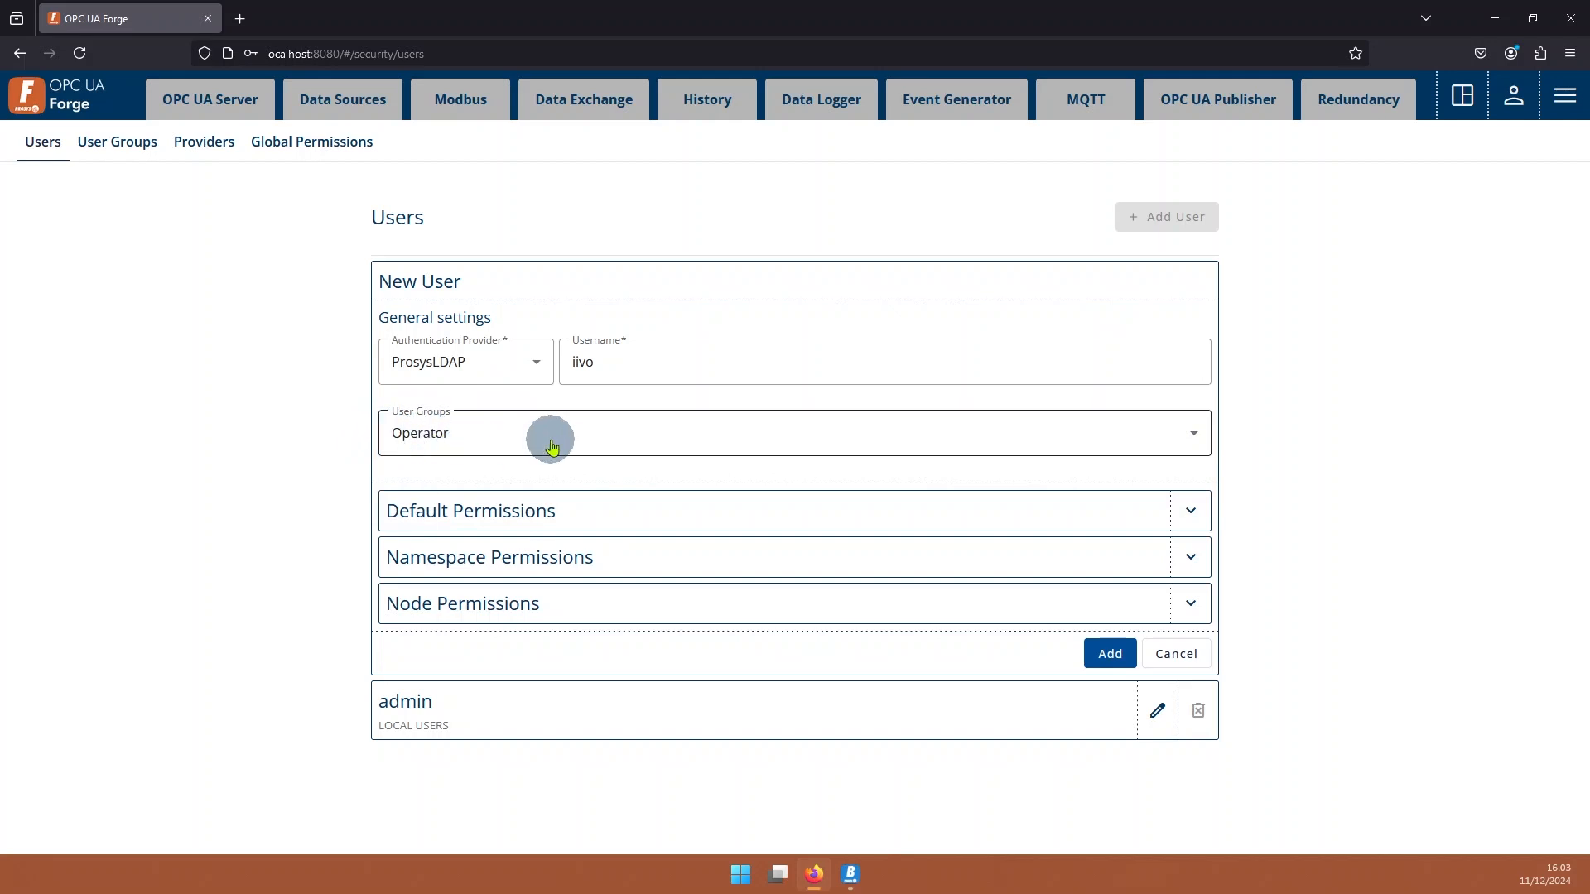
Review the default permissions the new LDAP user inherits and add the user
click(1189, 512)
scroll(731, 453, down, 3)
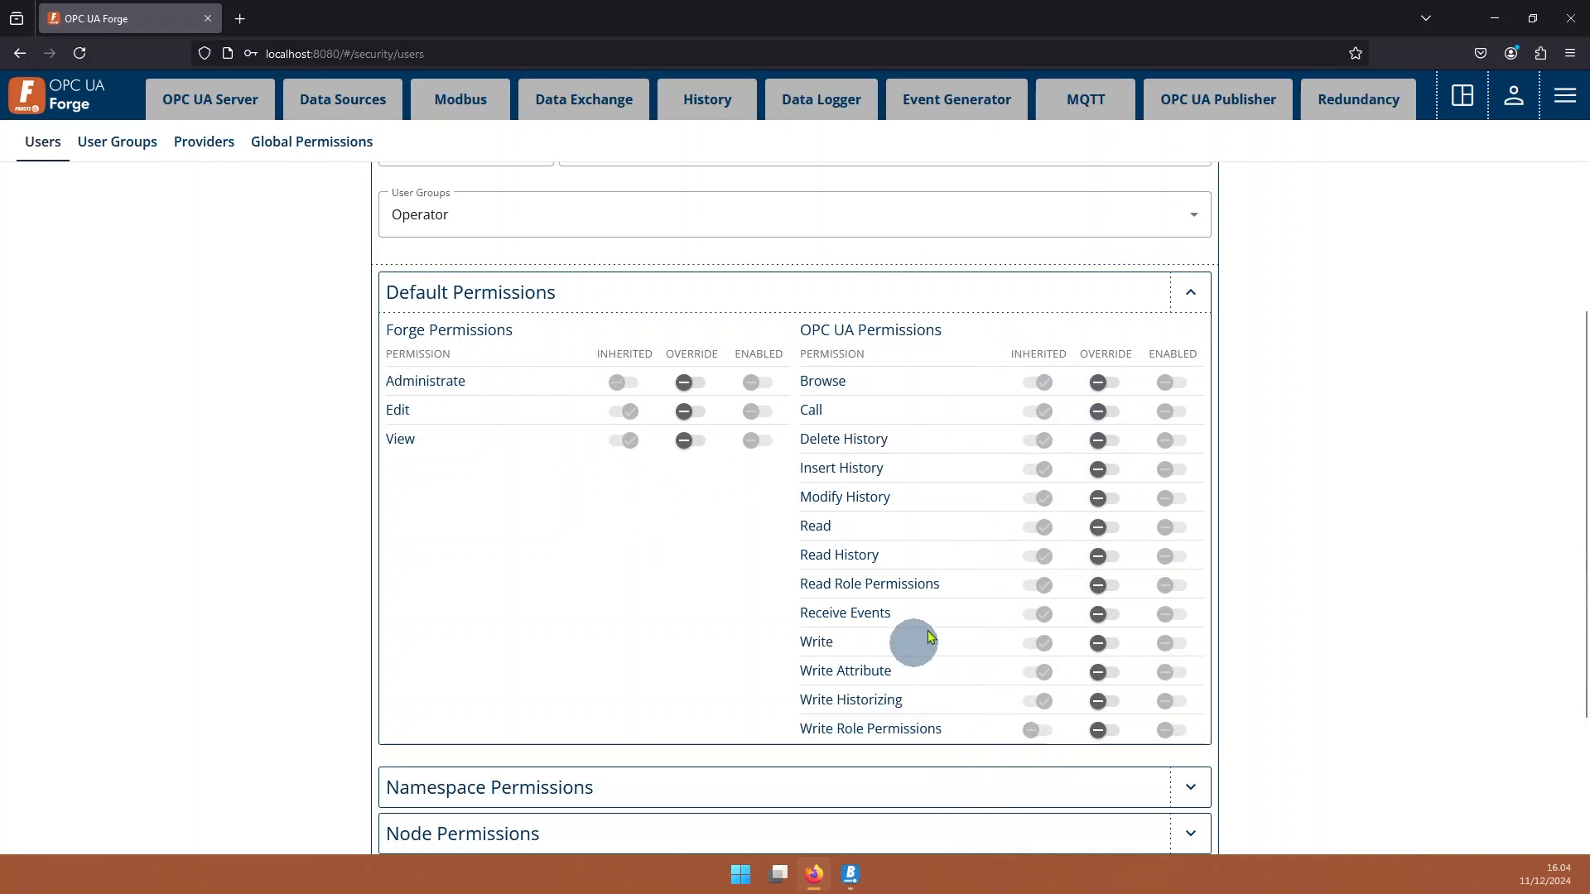
scroll(1079, 736, down, 2)
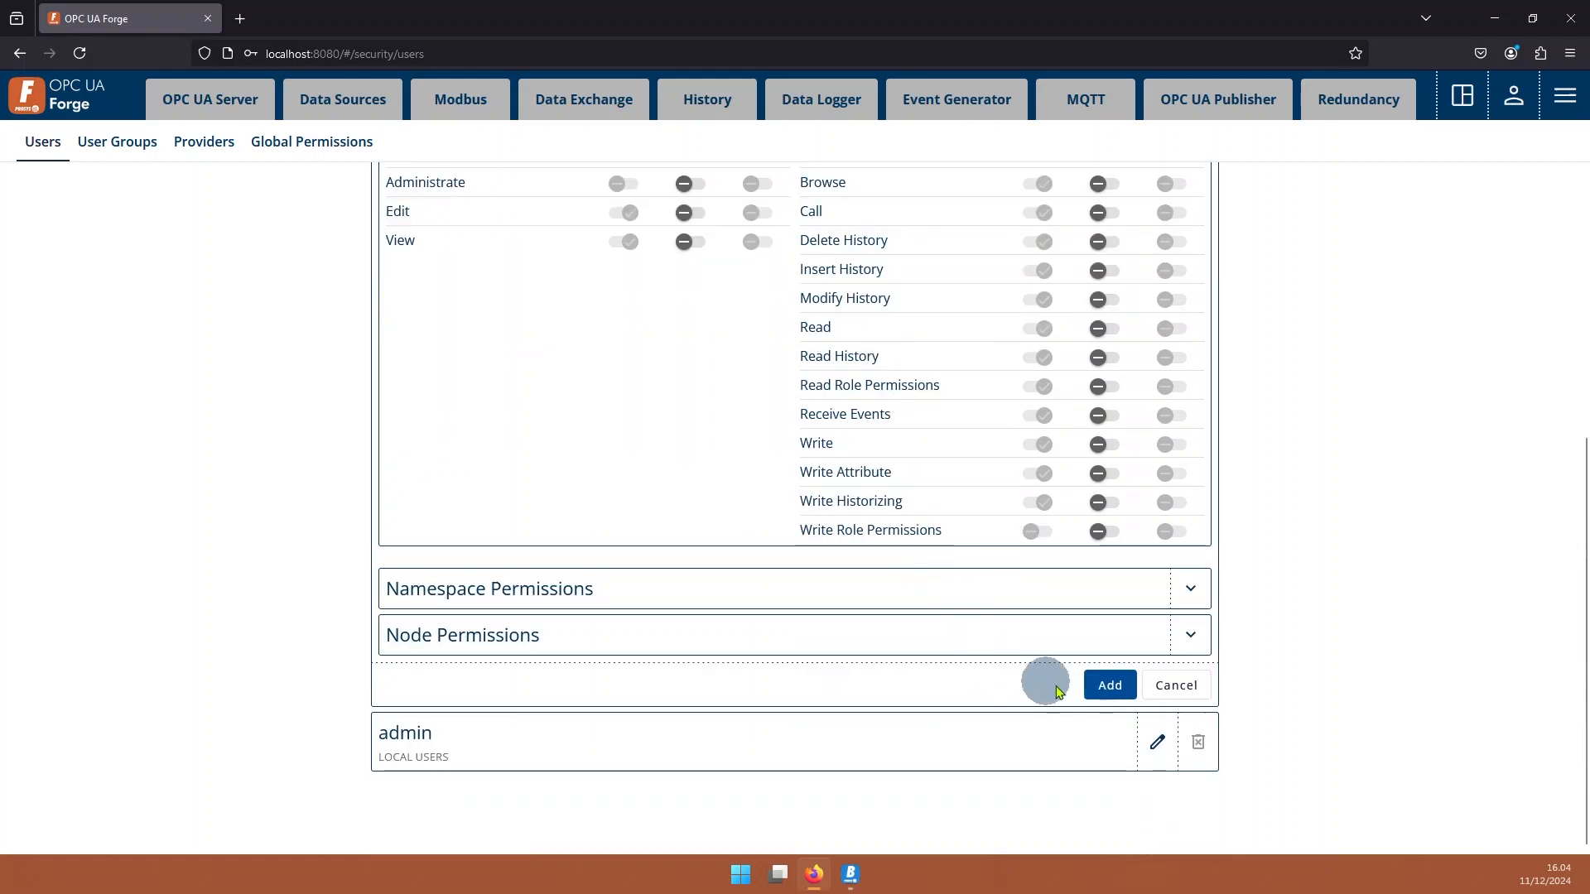
click(1107, 677)
Start another new user under the Local Users provider with username visitor and enter the account password
click(1171, 216)
click(480, 365)
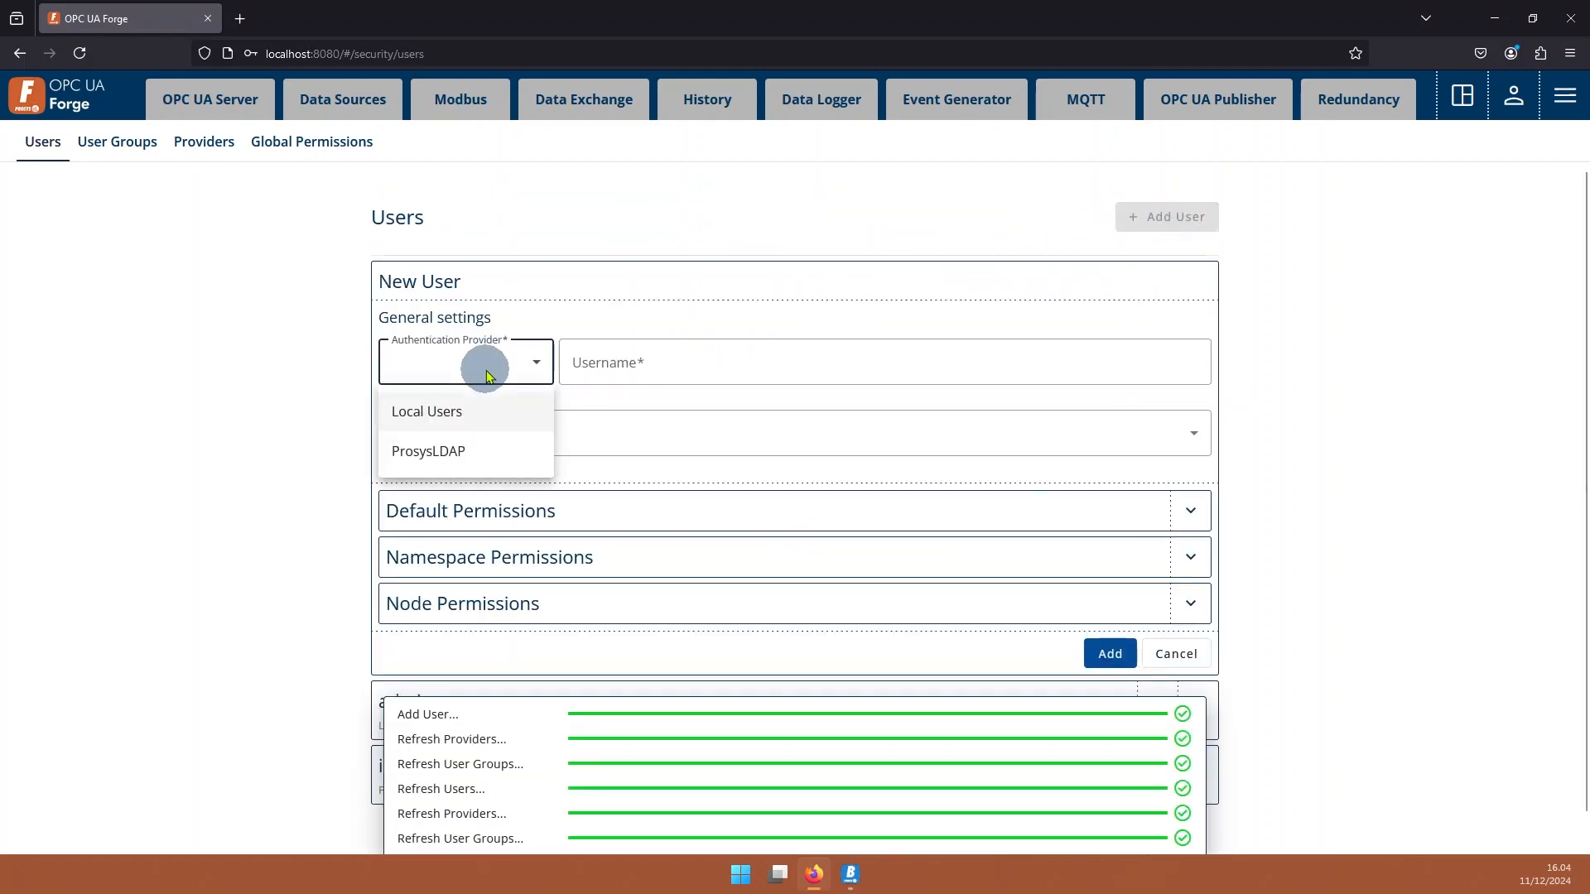
click(451, 407)
click(635, 359)
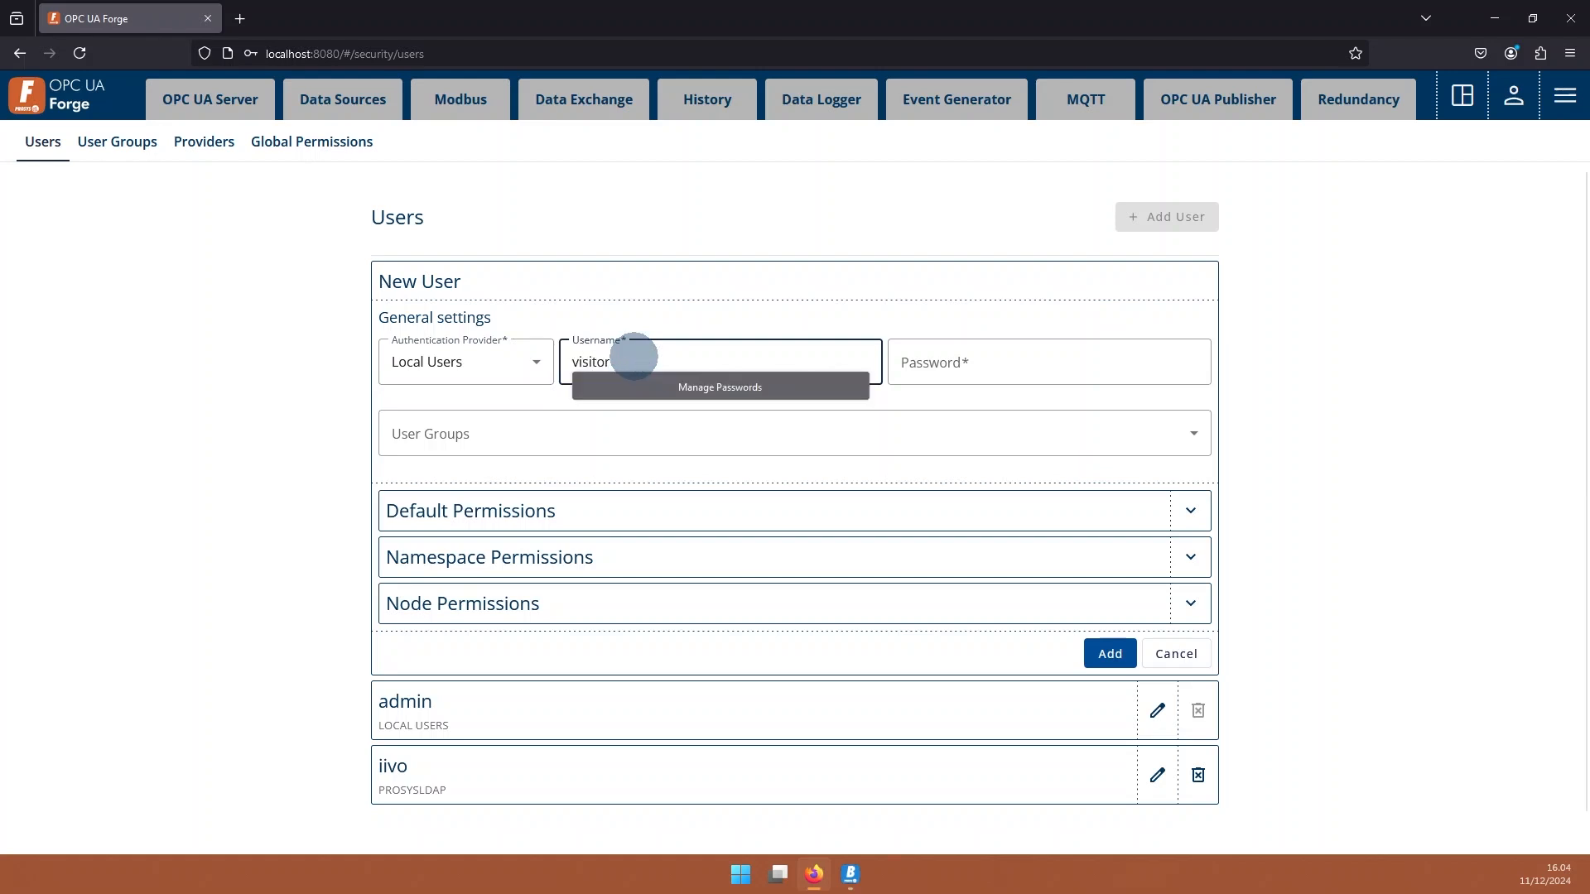
click(952, 356)
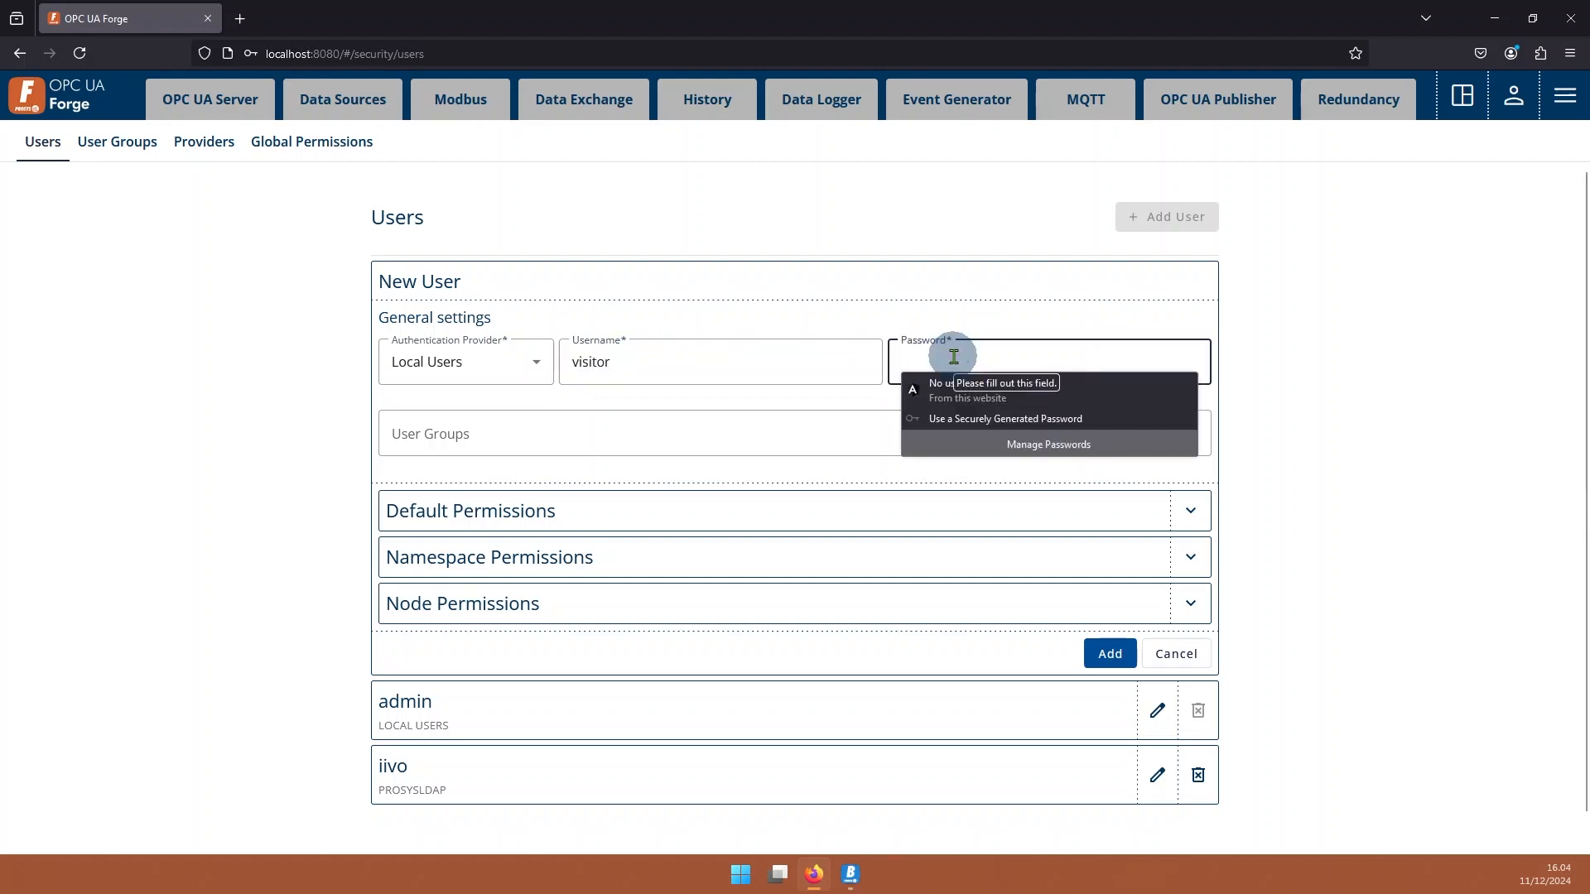
text(v)
Review visitor's inherited default permissions and add the user without assigning any user group
scroll(913, 423, down, 1)
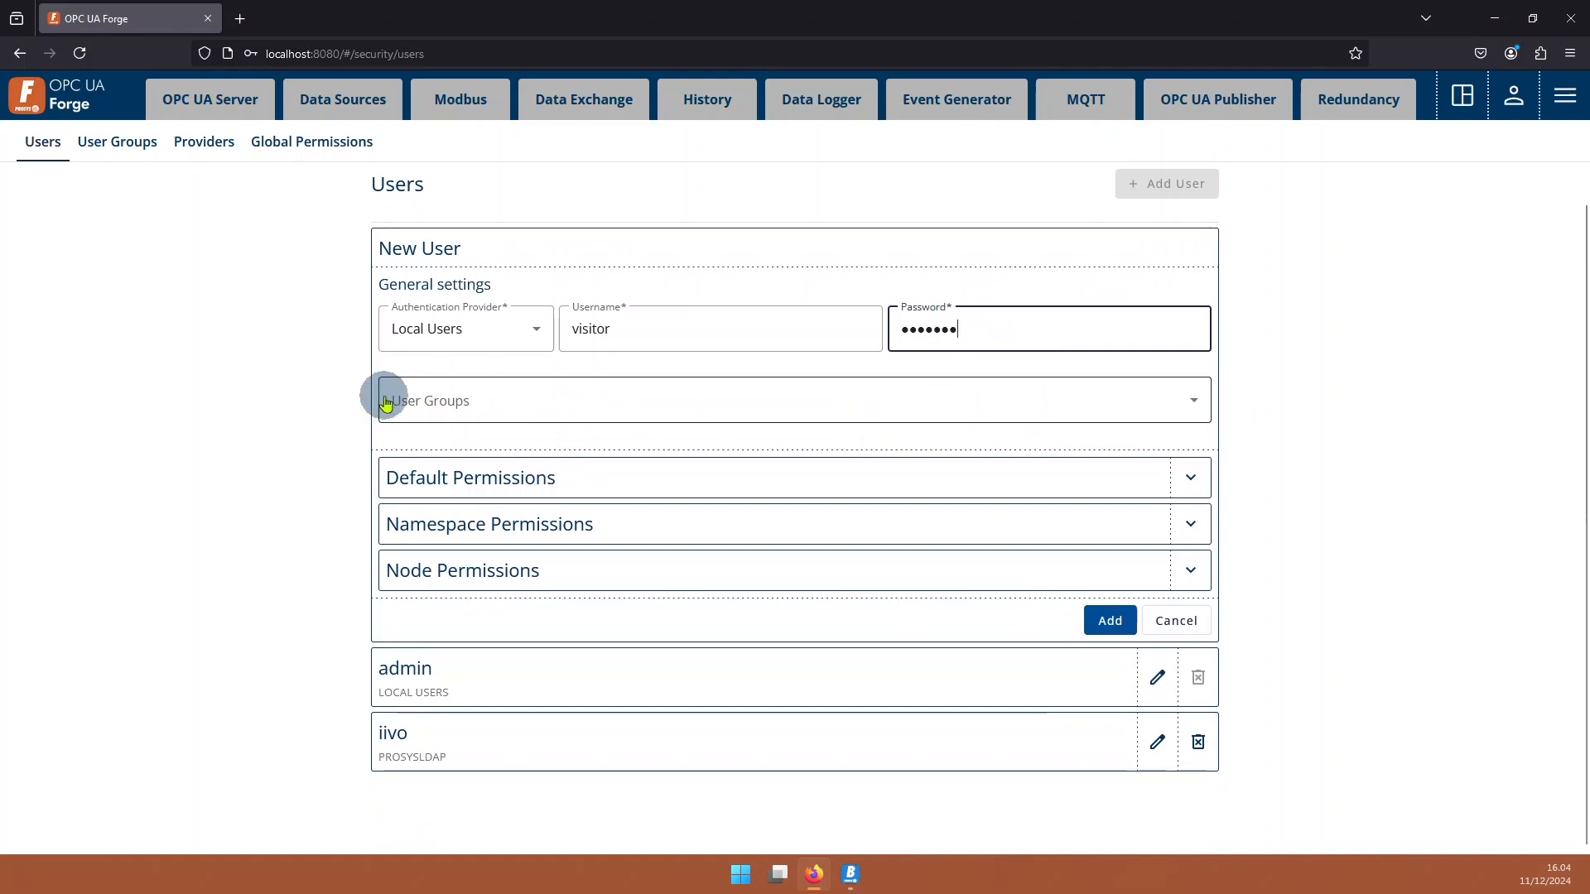
click(1209, 486)
scroll(682, 441, down, 5)
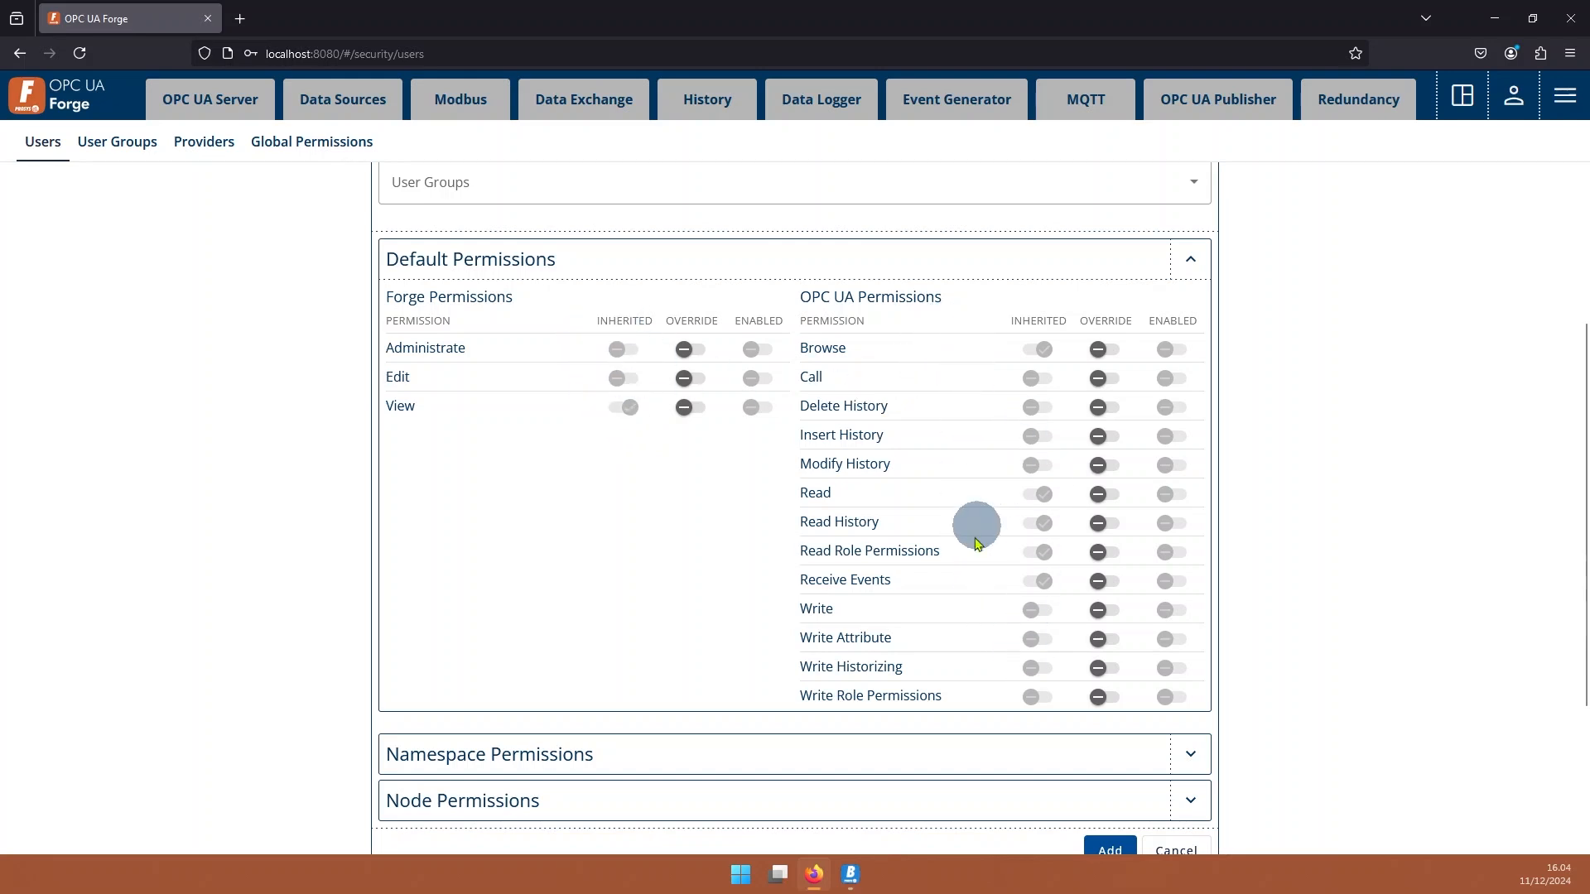
scroll(966, 591, down, 3)
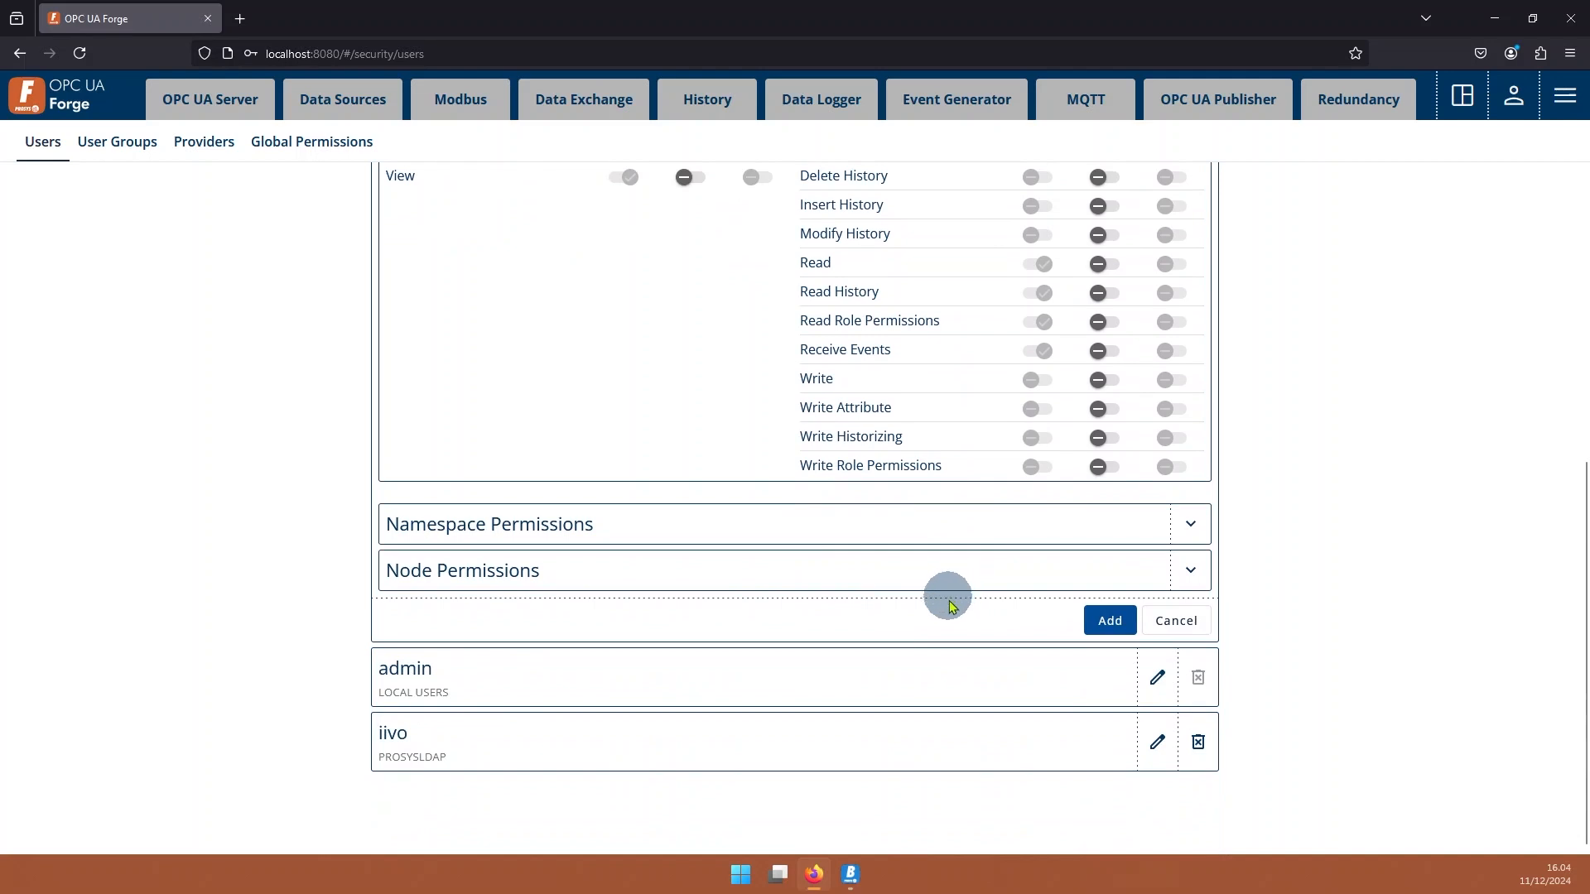
click(1101, 623)
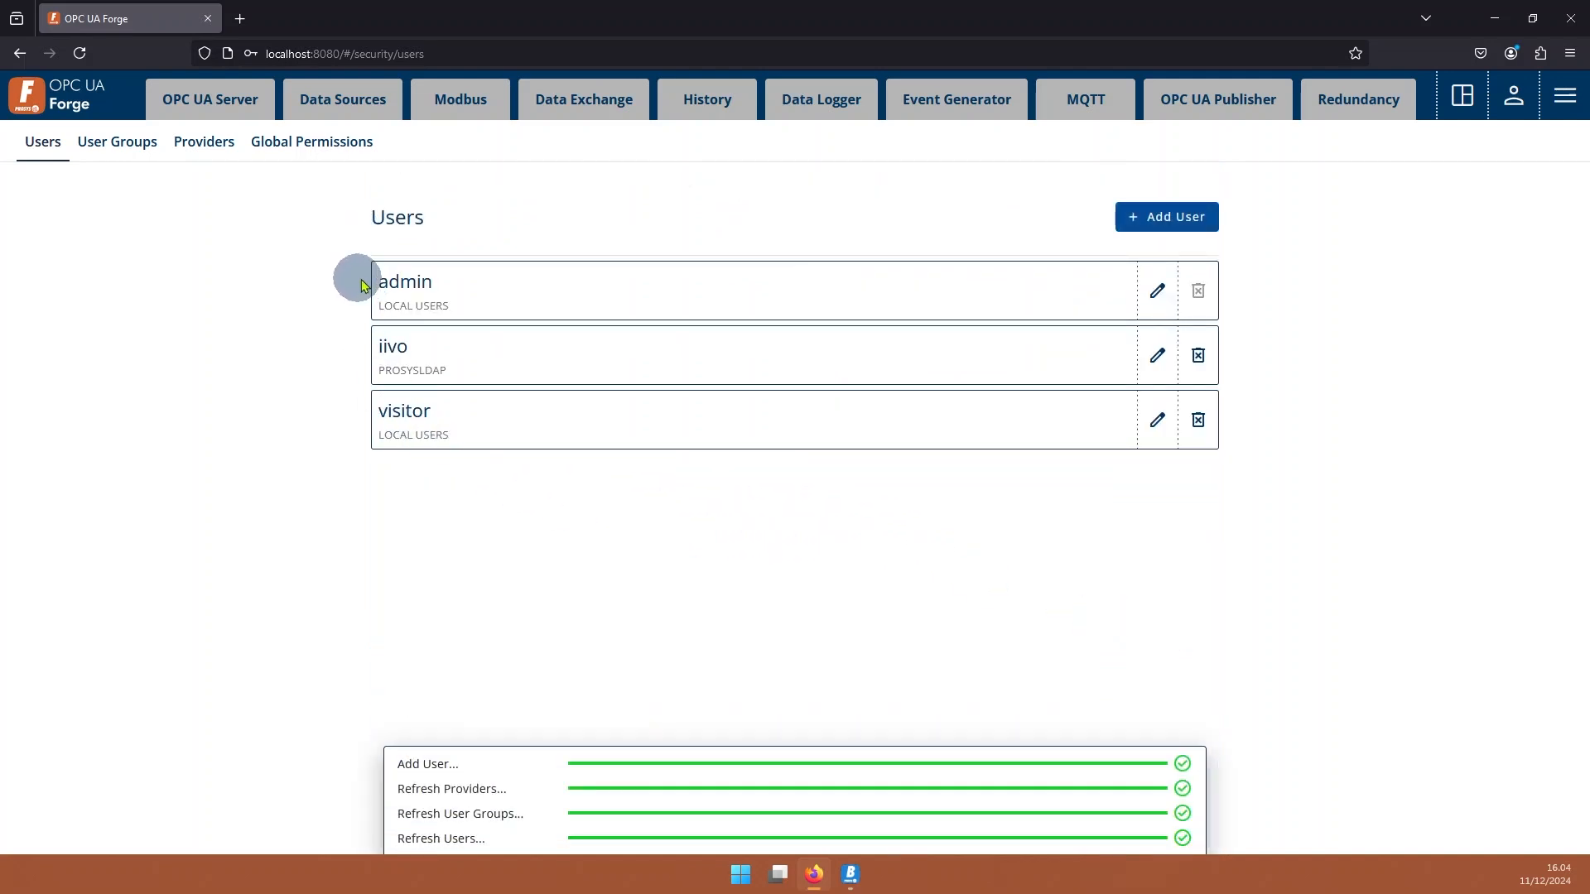
Examine the overridden and enabled default permissions of the admin user, leaving its settings as they are
click(1158, 291)
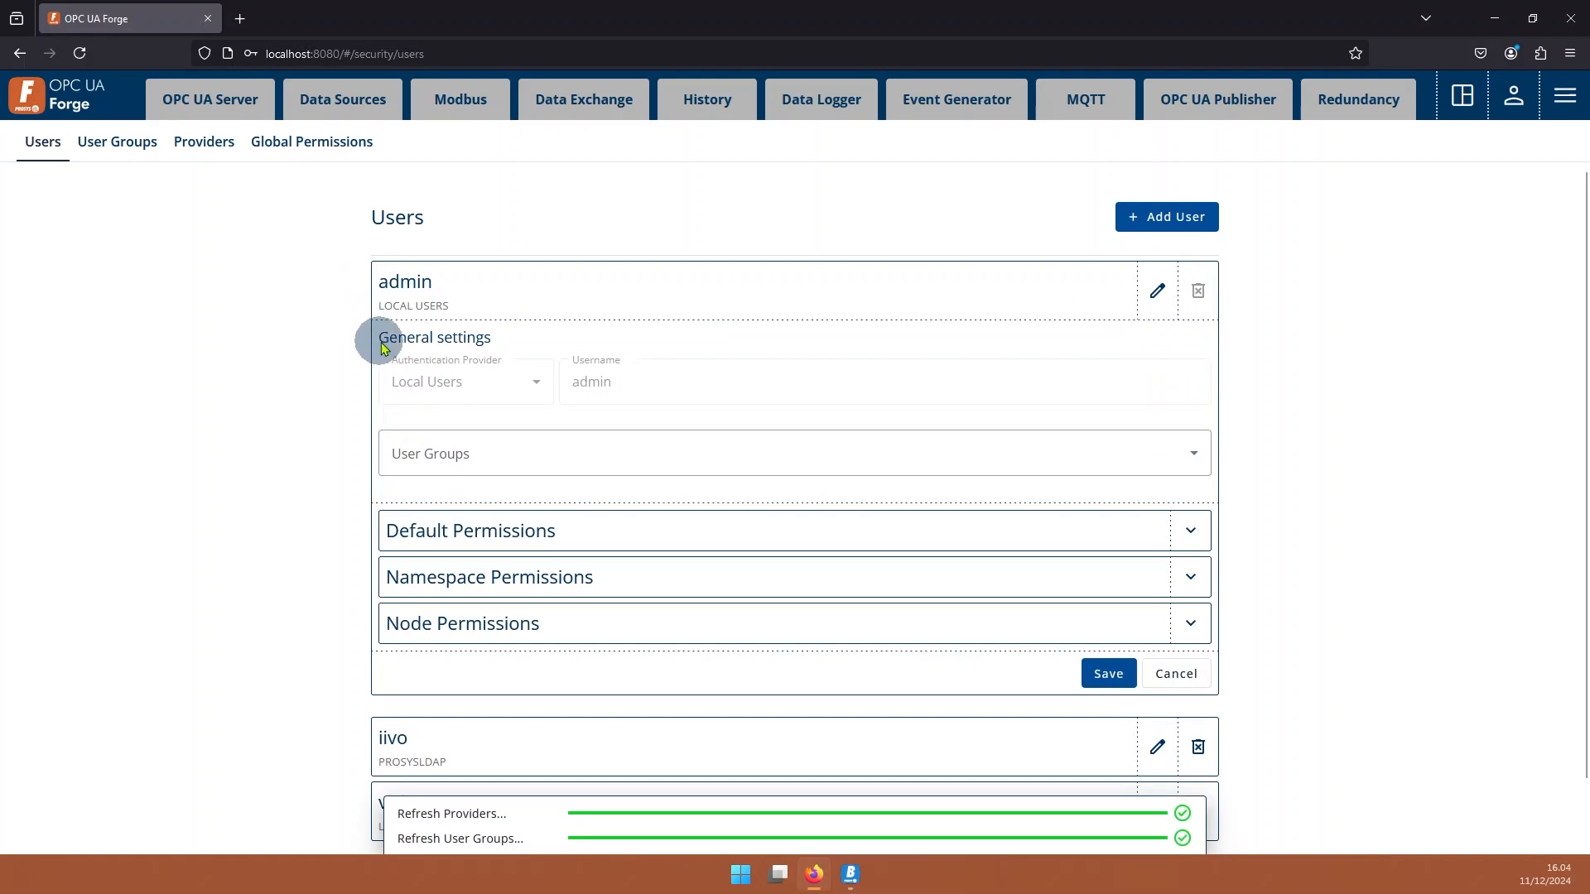
scroll(380, 338, down, 1)
click(1190, 460)
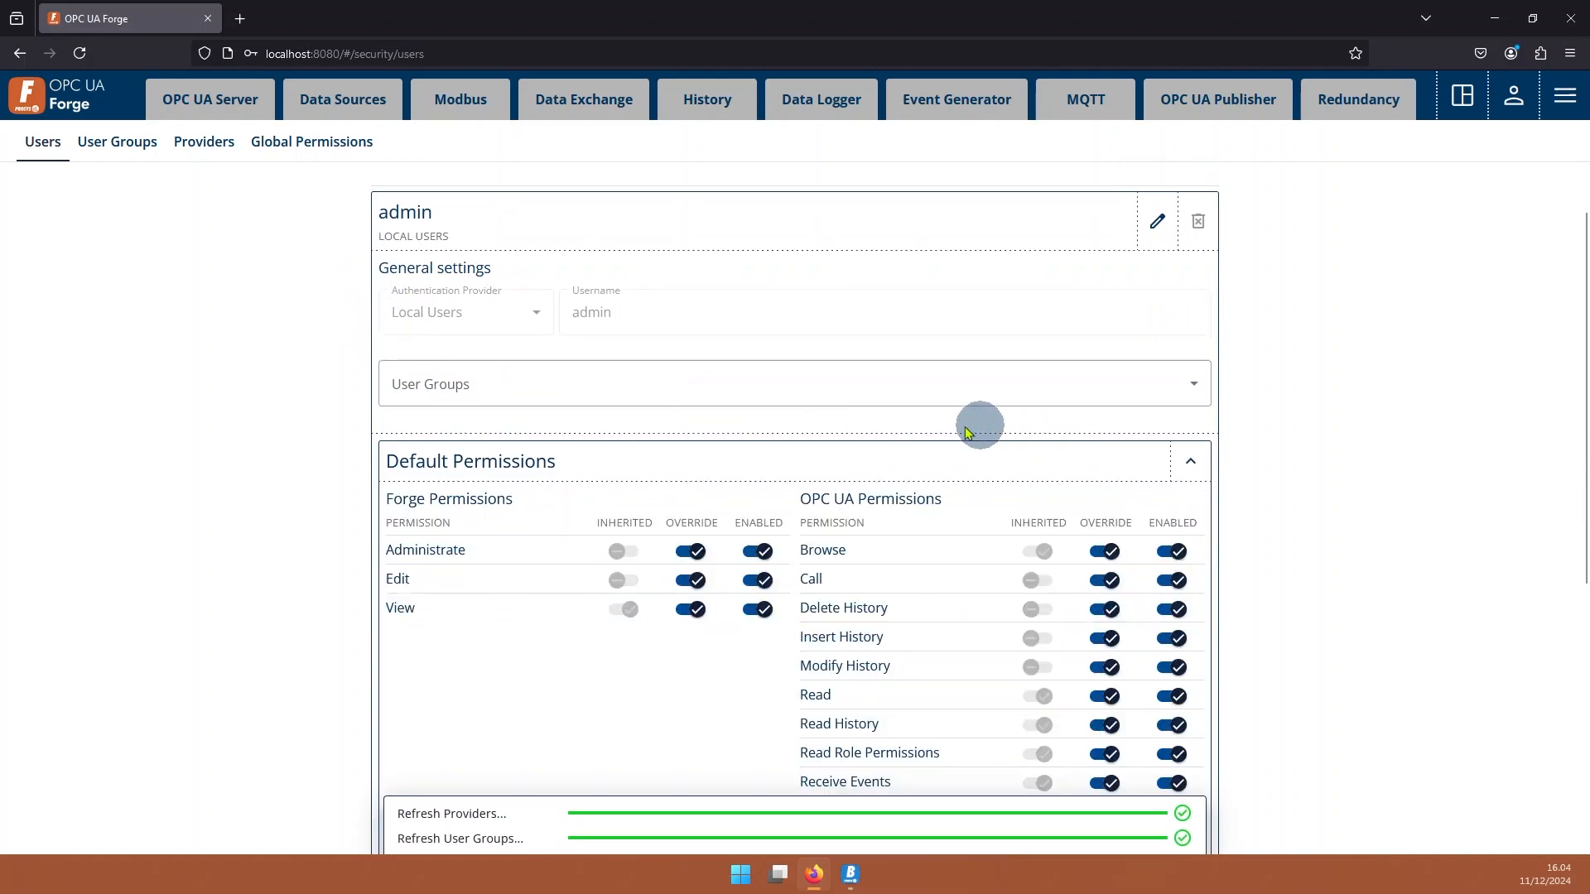
scroll(842, 422, down, 3)
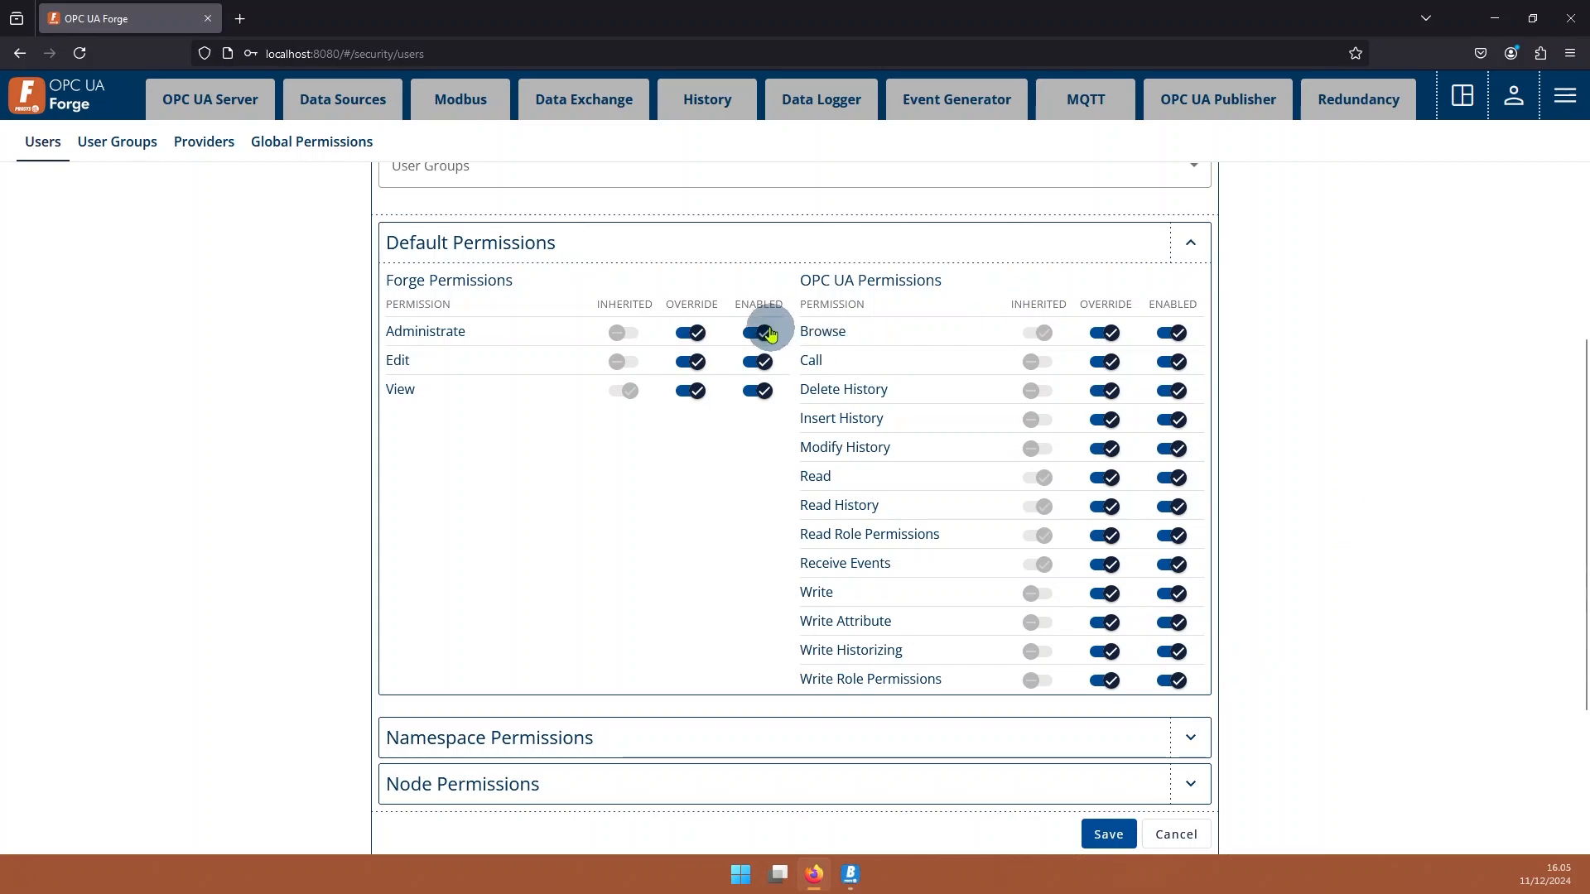
scroll(610, 279, up, 1)
scroll(611, 279, up, 3)
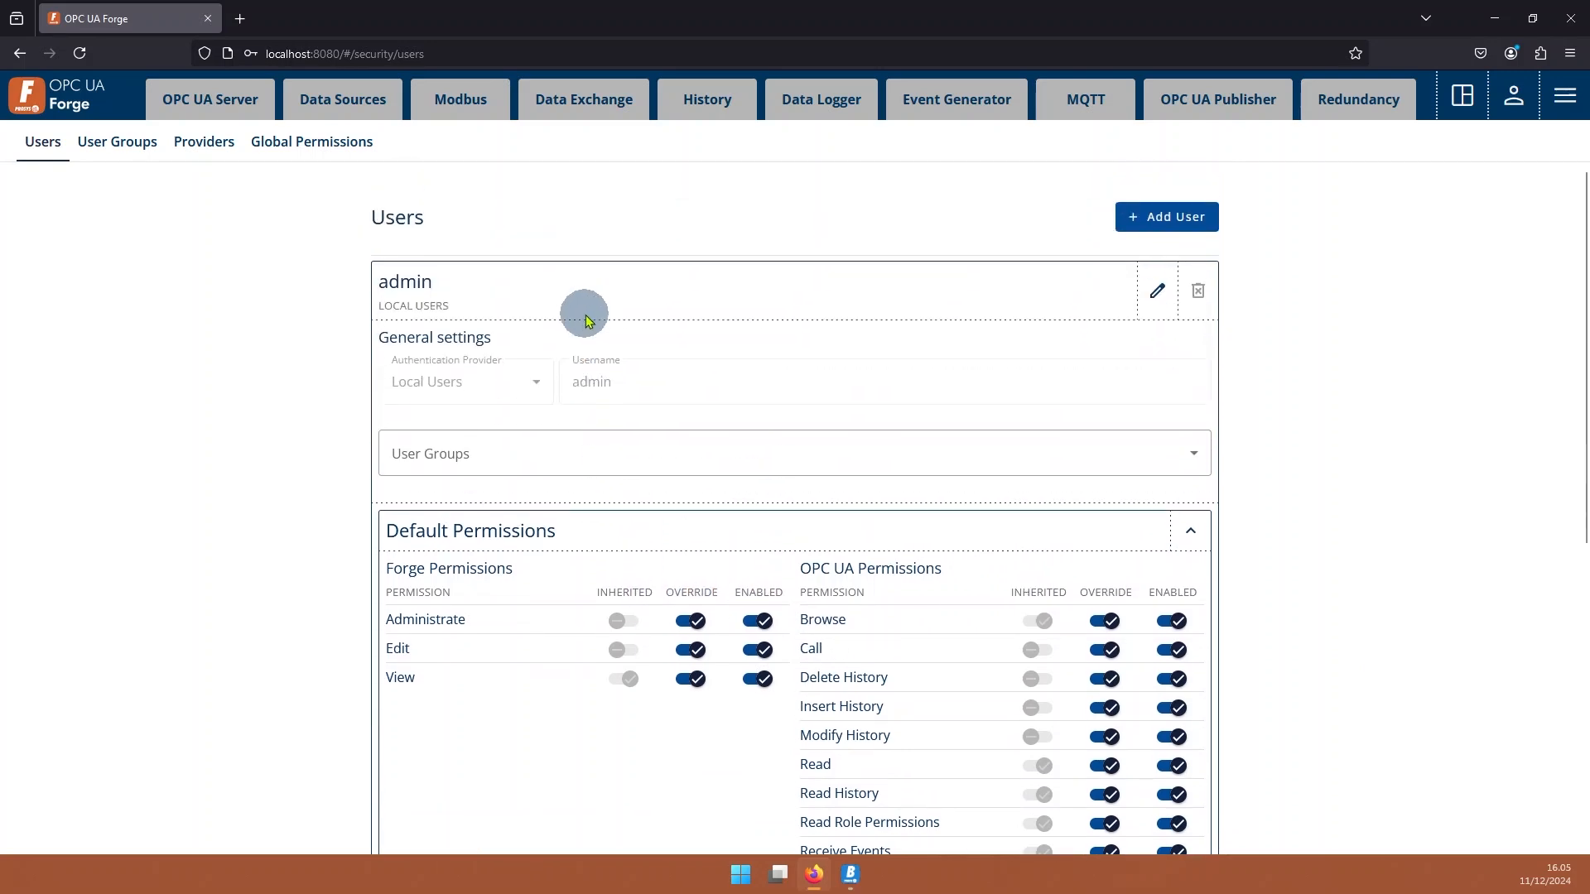
scroll(1001, 368, down, 1)
click(1190, 421)
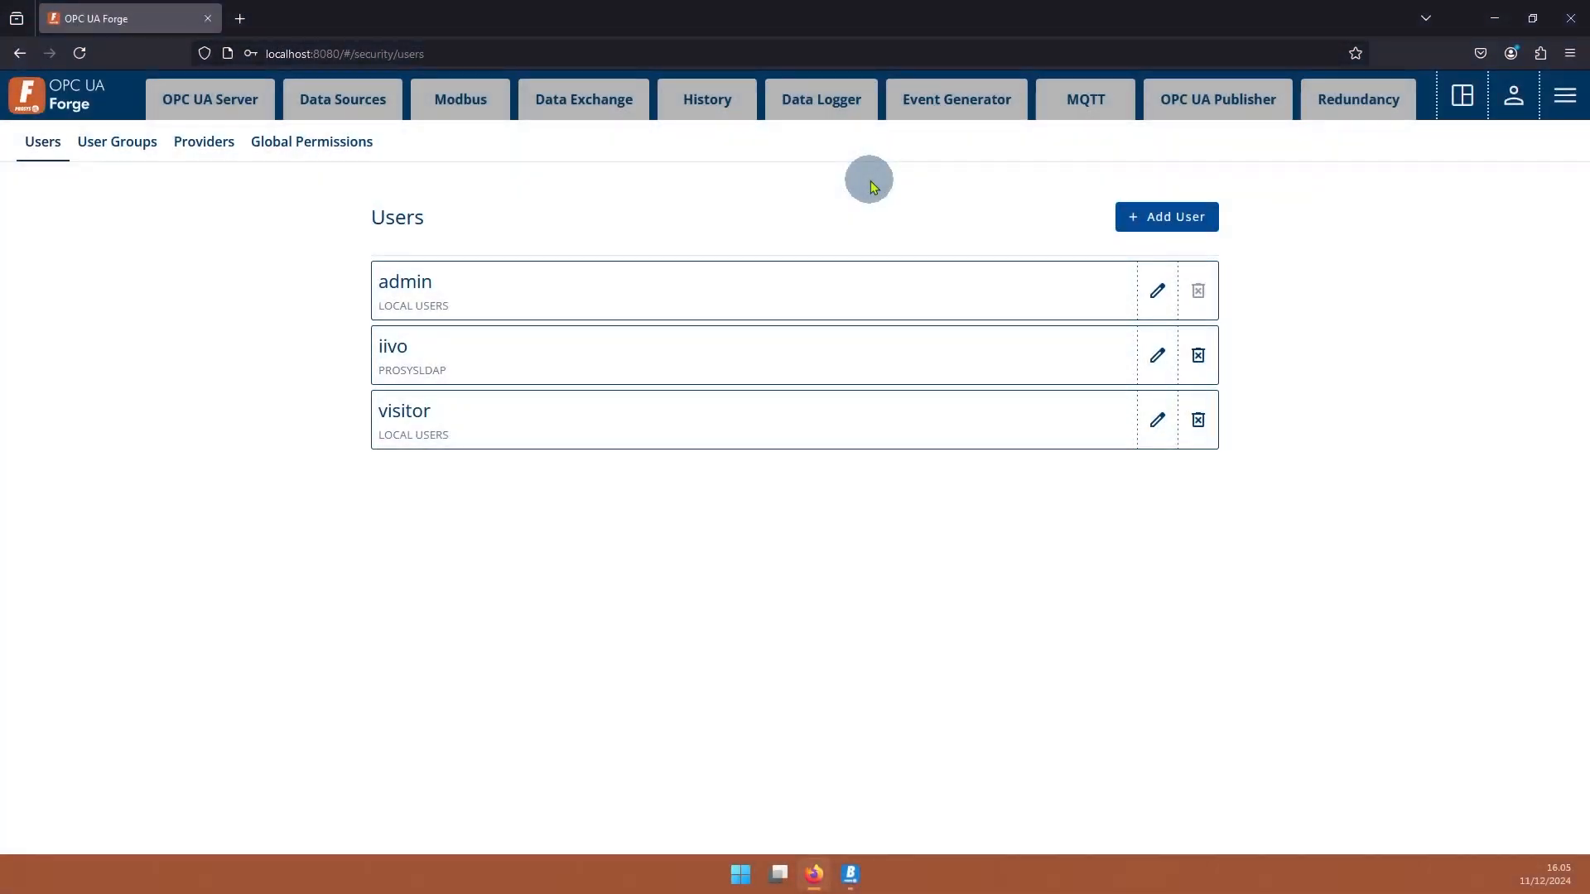
Log out of the admin account and log in as visitor with the account password
click(1514, 95)
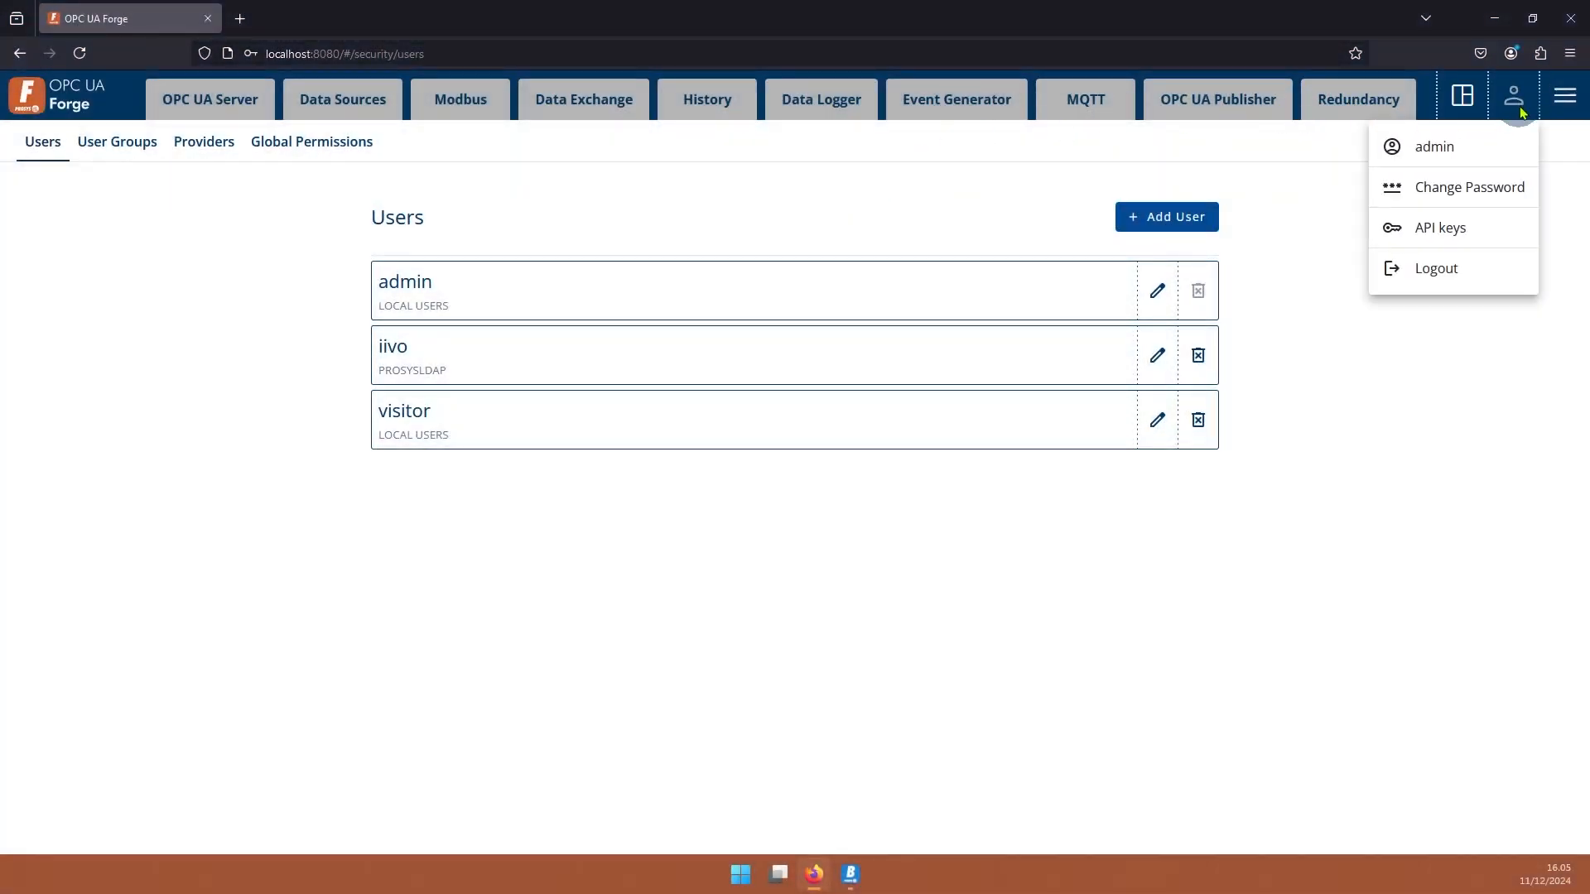
click(1457, 273)
click(684, 498)
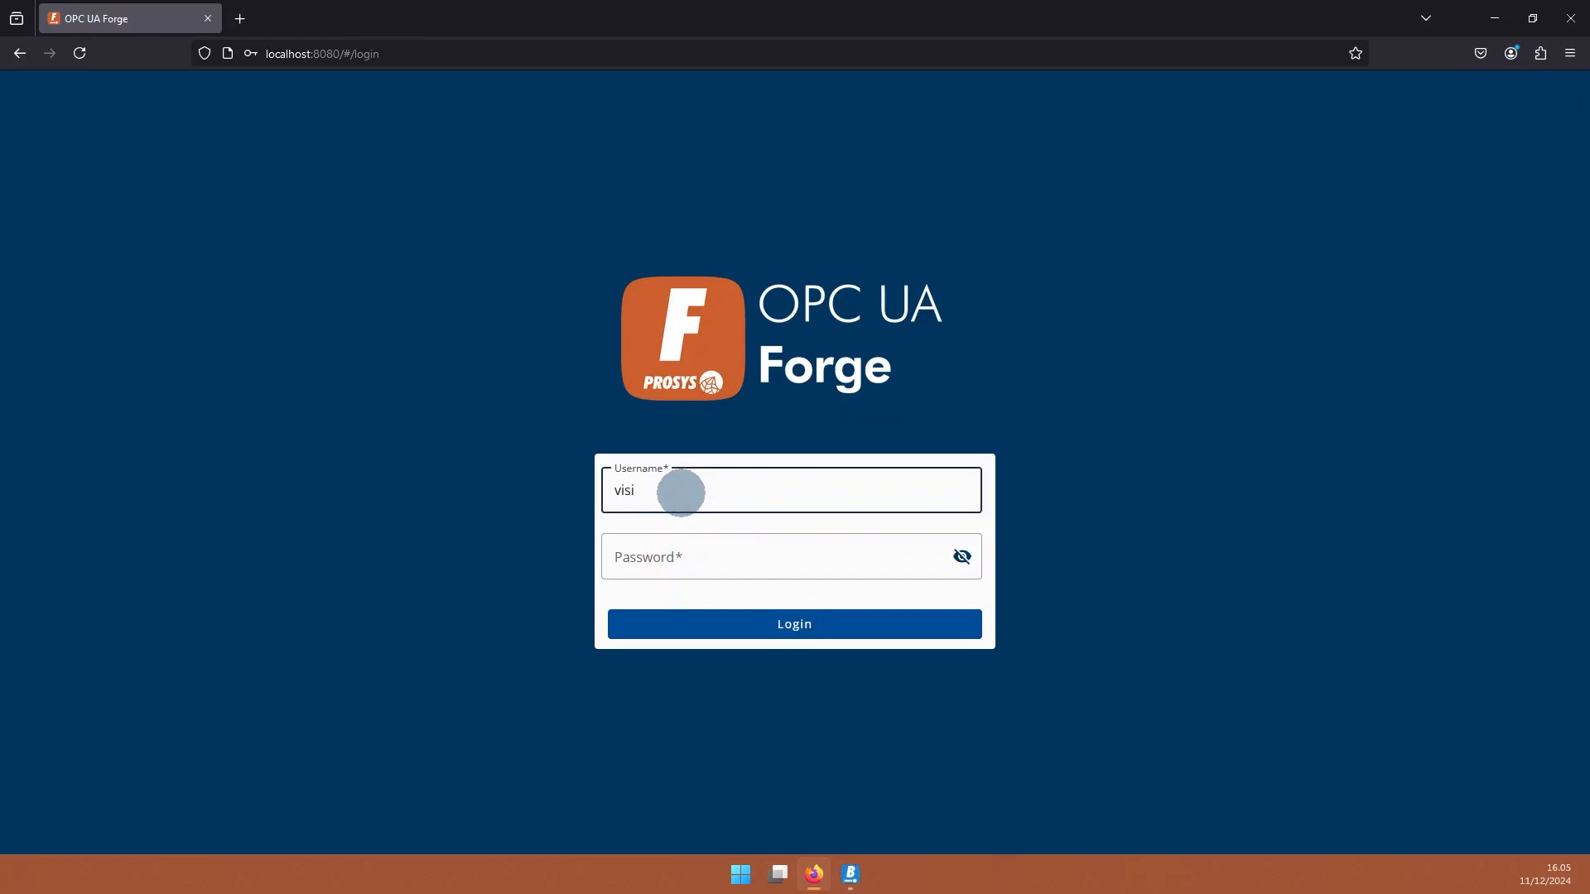
key(Tab)
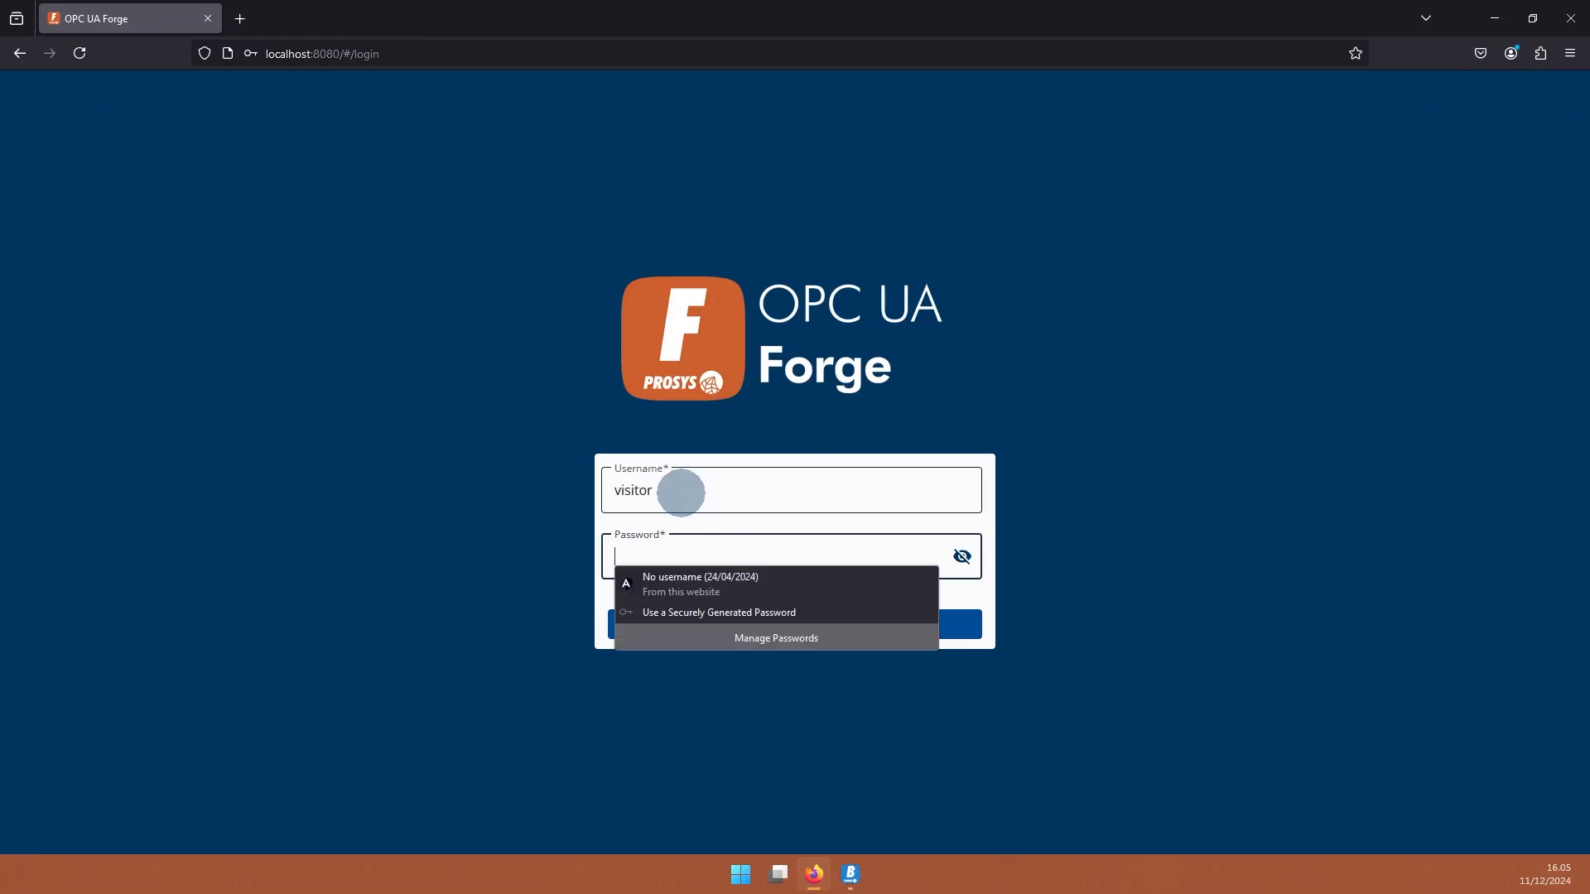
text(v)
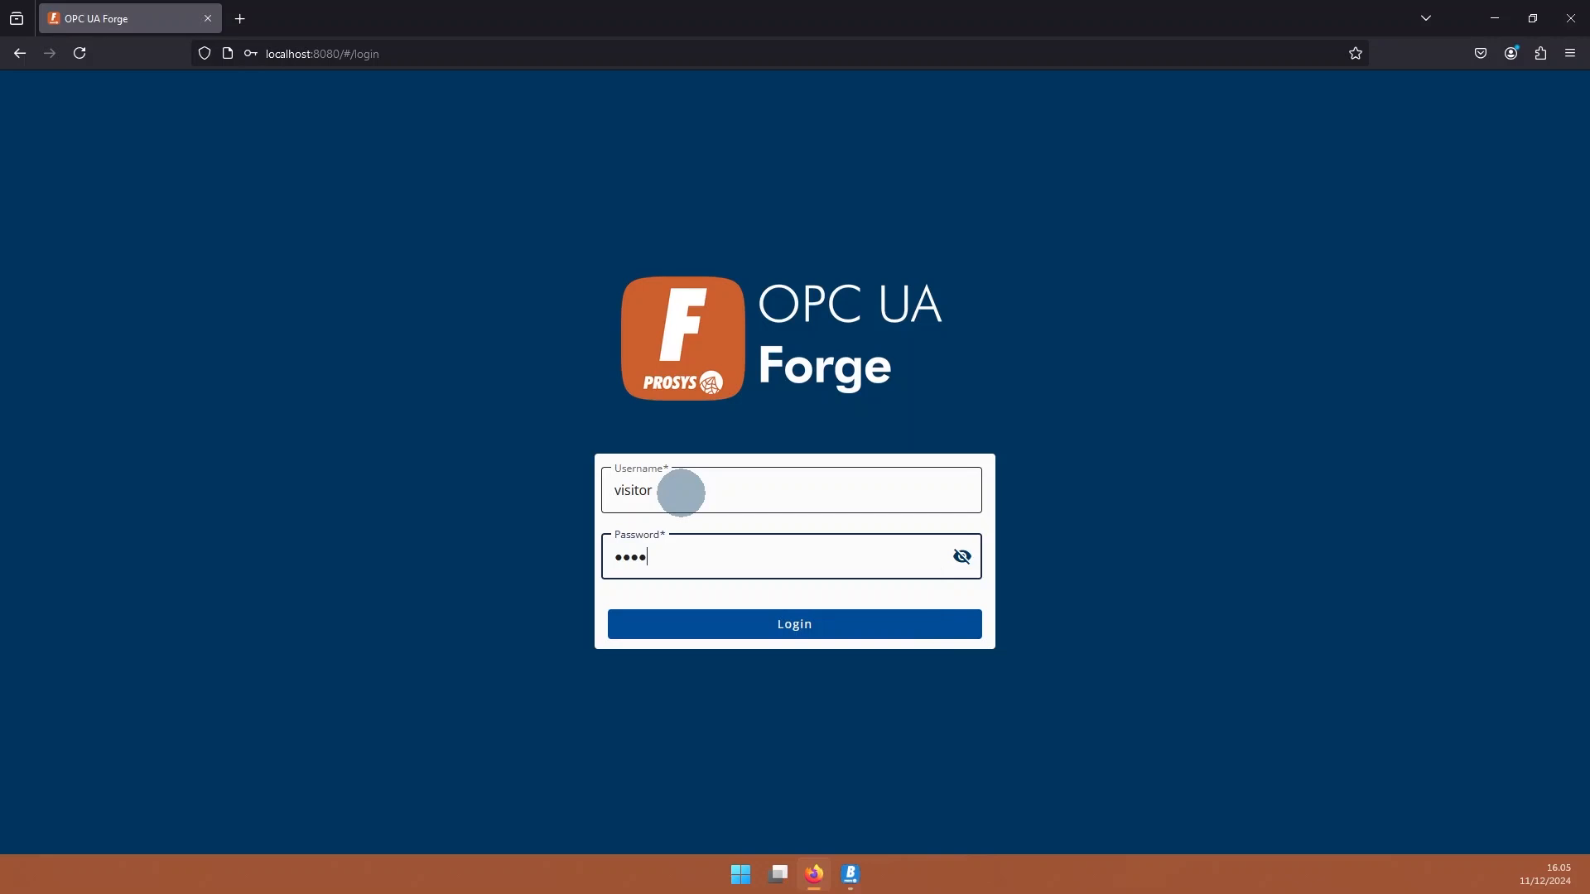
key(Return)
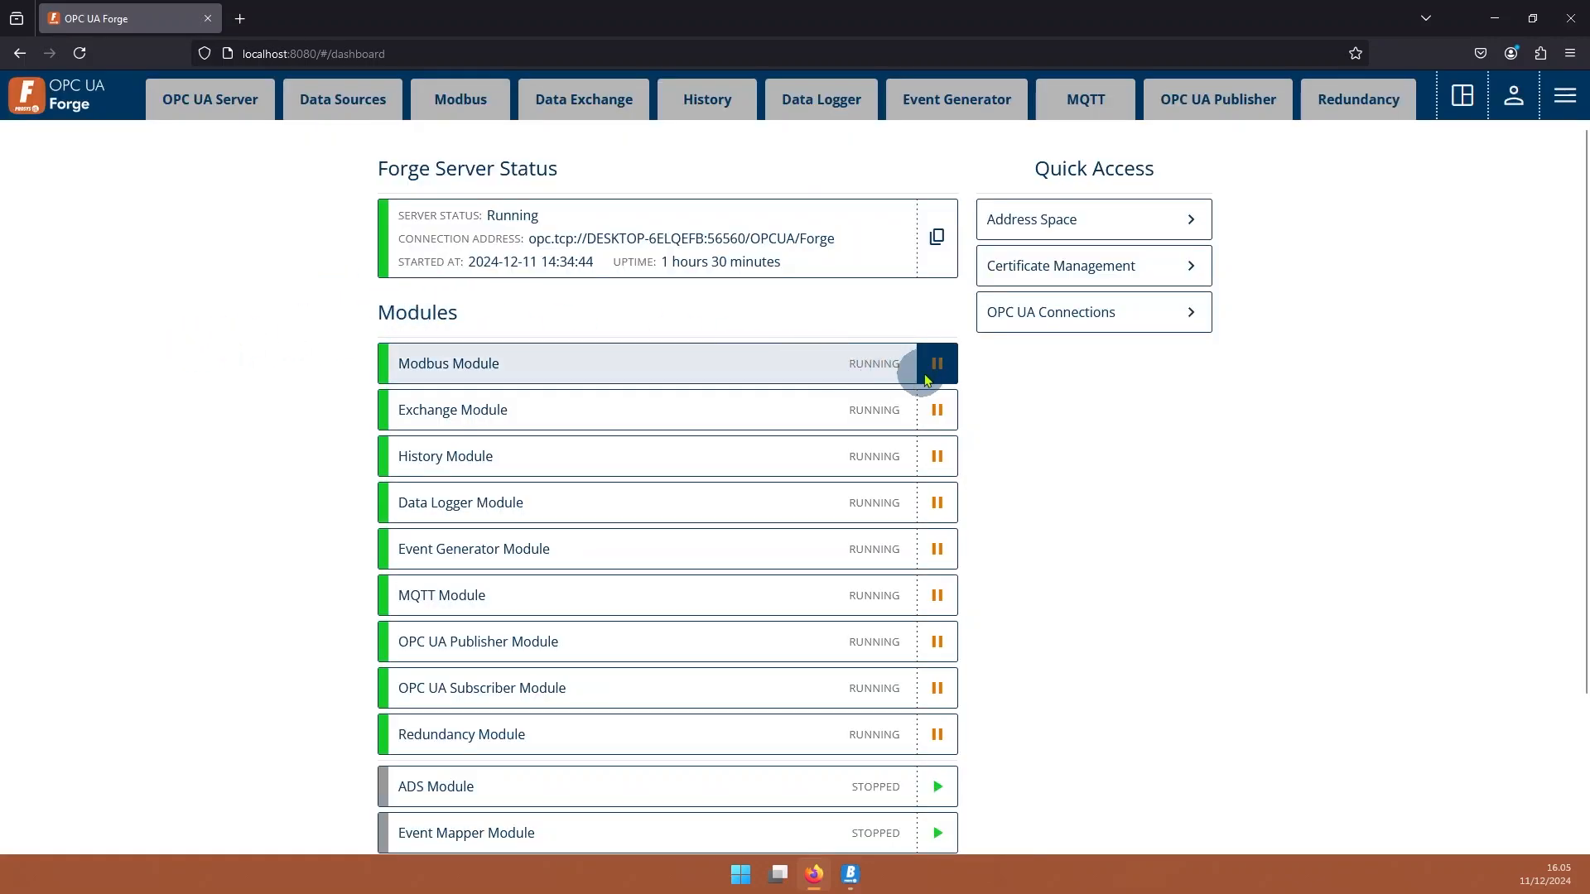
Try to stop the Exchange Module from the dashboard as visitor
double_click(950, 418)
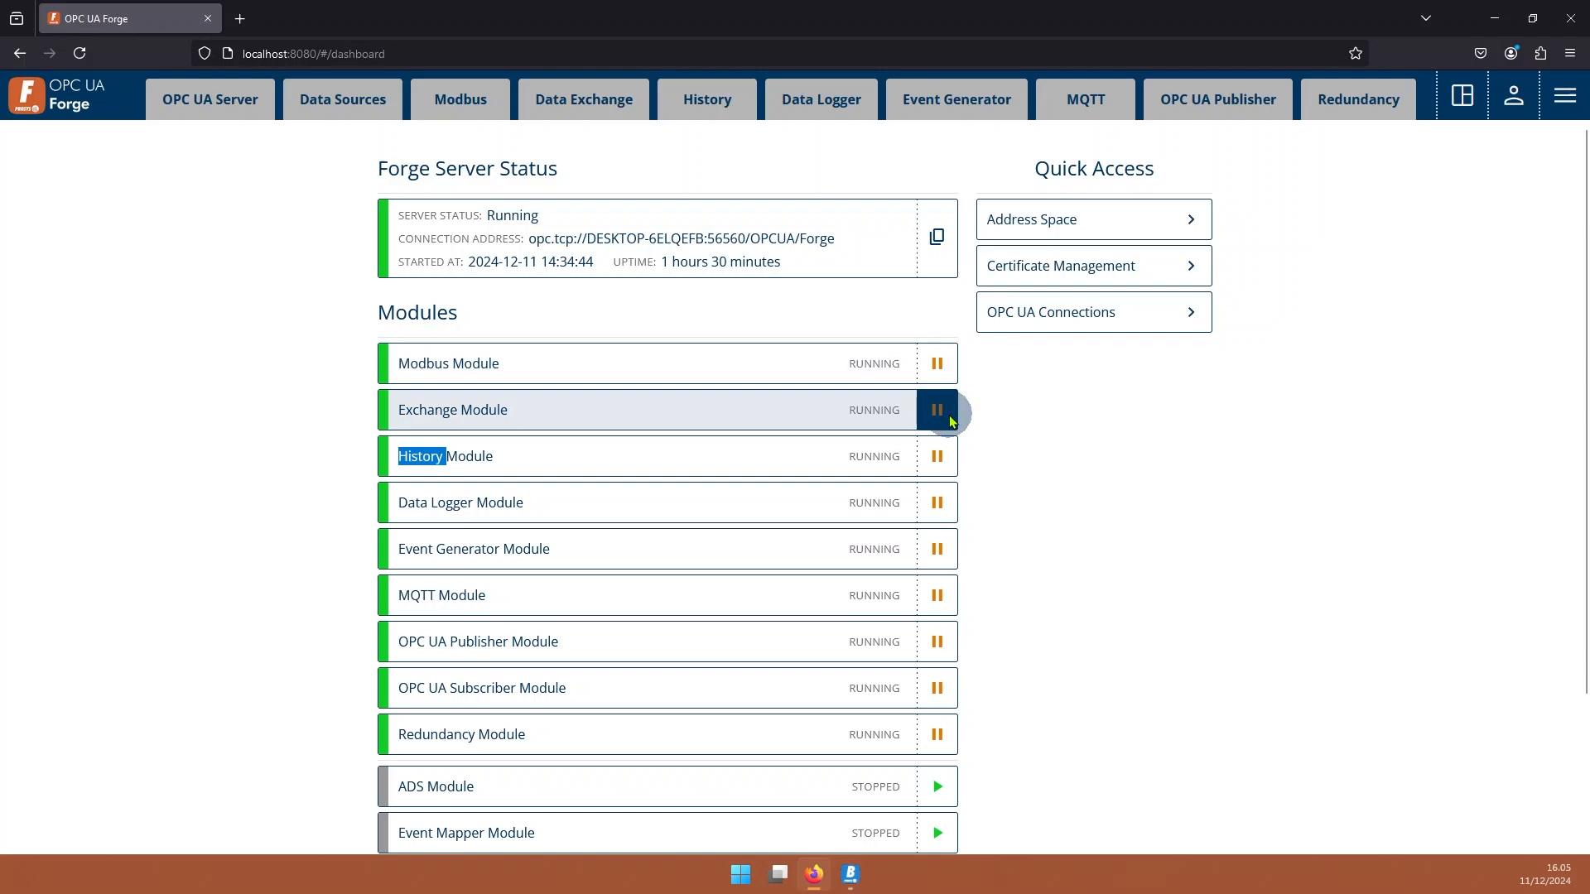
click(1054, 437)
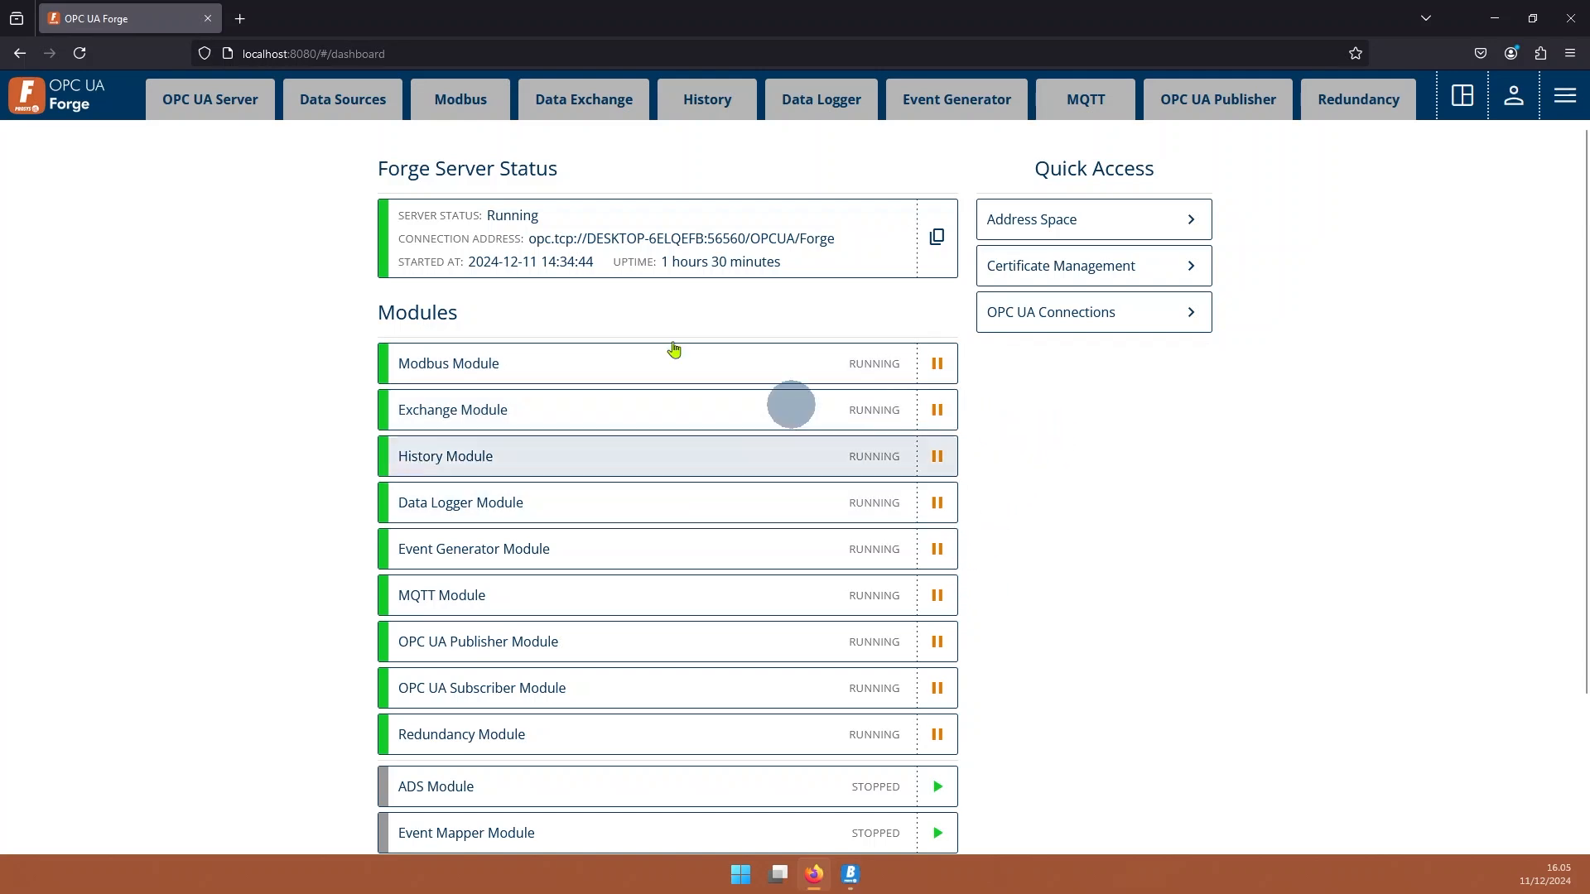
Examine the attribute mappings of BoilerPressureSteam under MyKitchen, MyCoffee, Parameters in the OPC UA server's address space
click(212, 113)
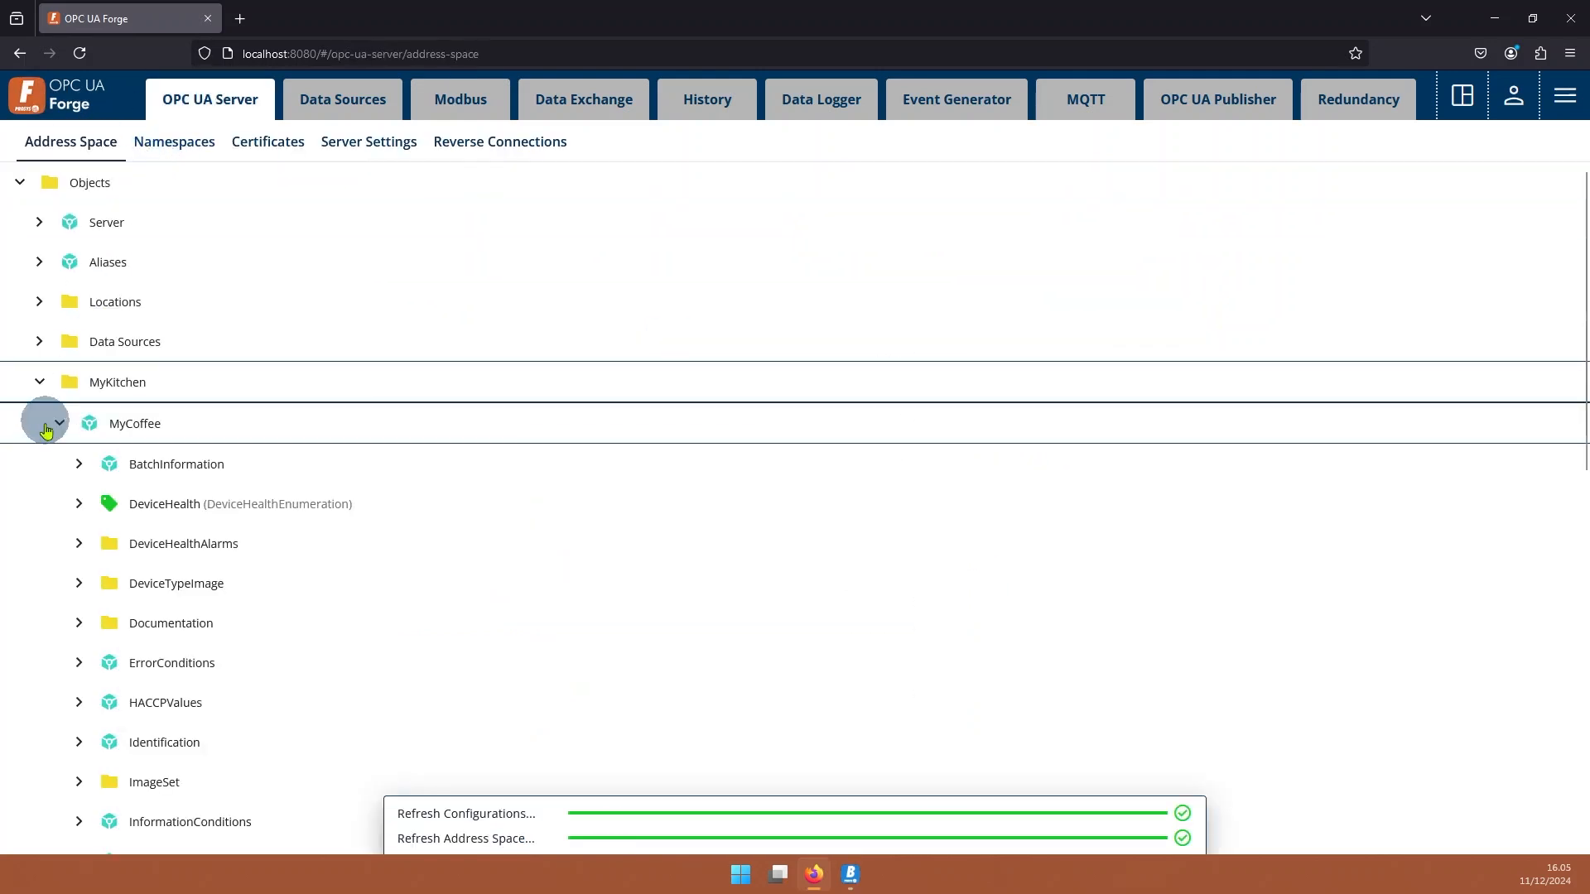
scroll(97, 501, down, 2)
scroll(97, 501, down, 5)
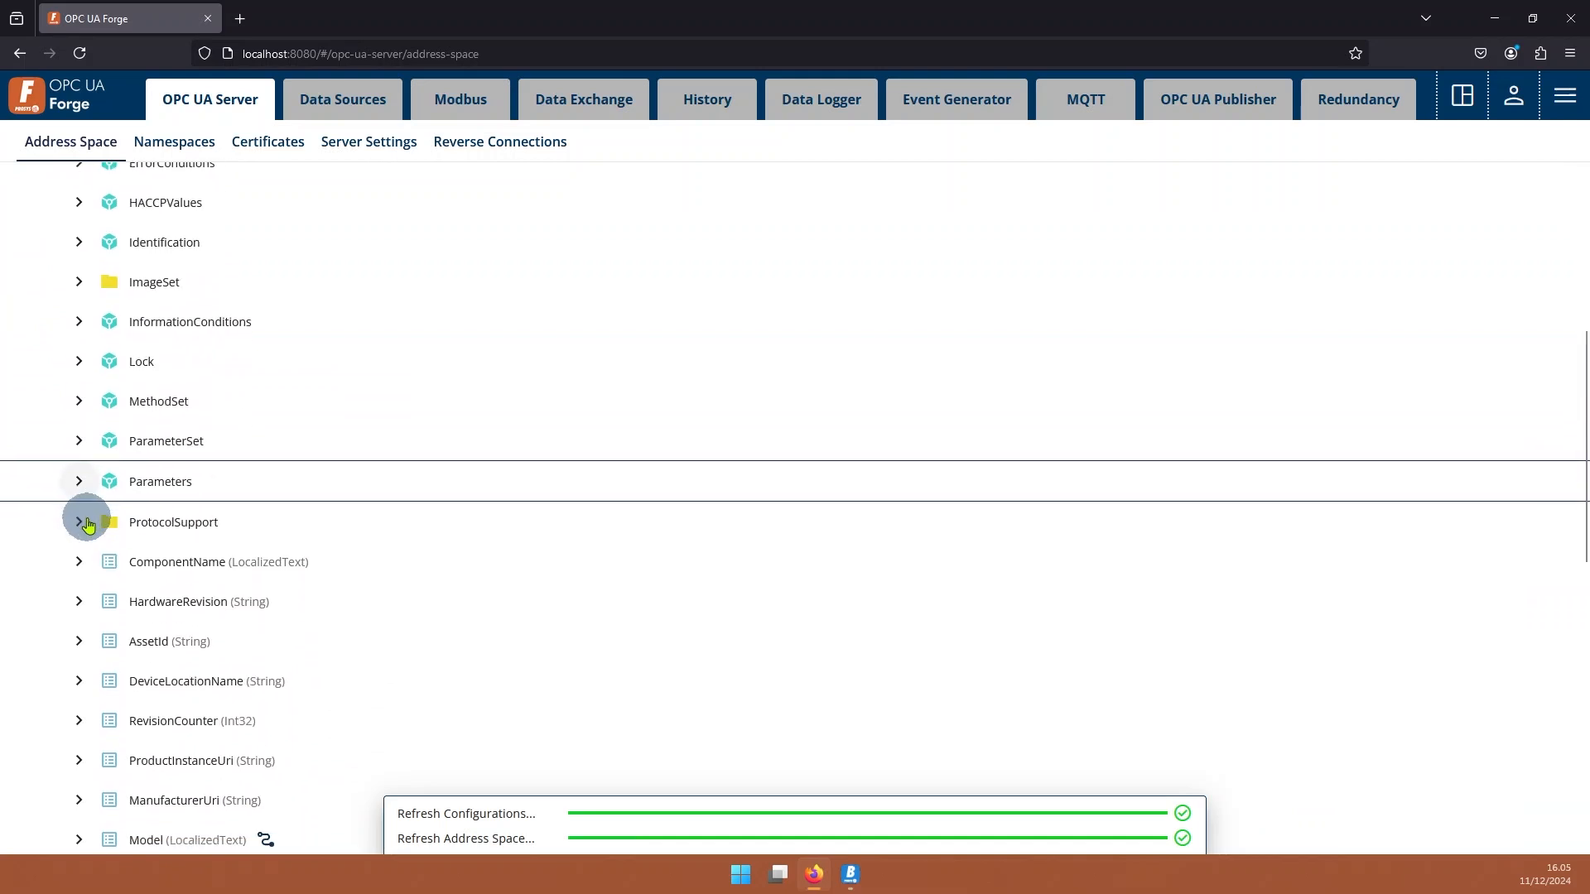
click(75, 481)
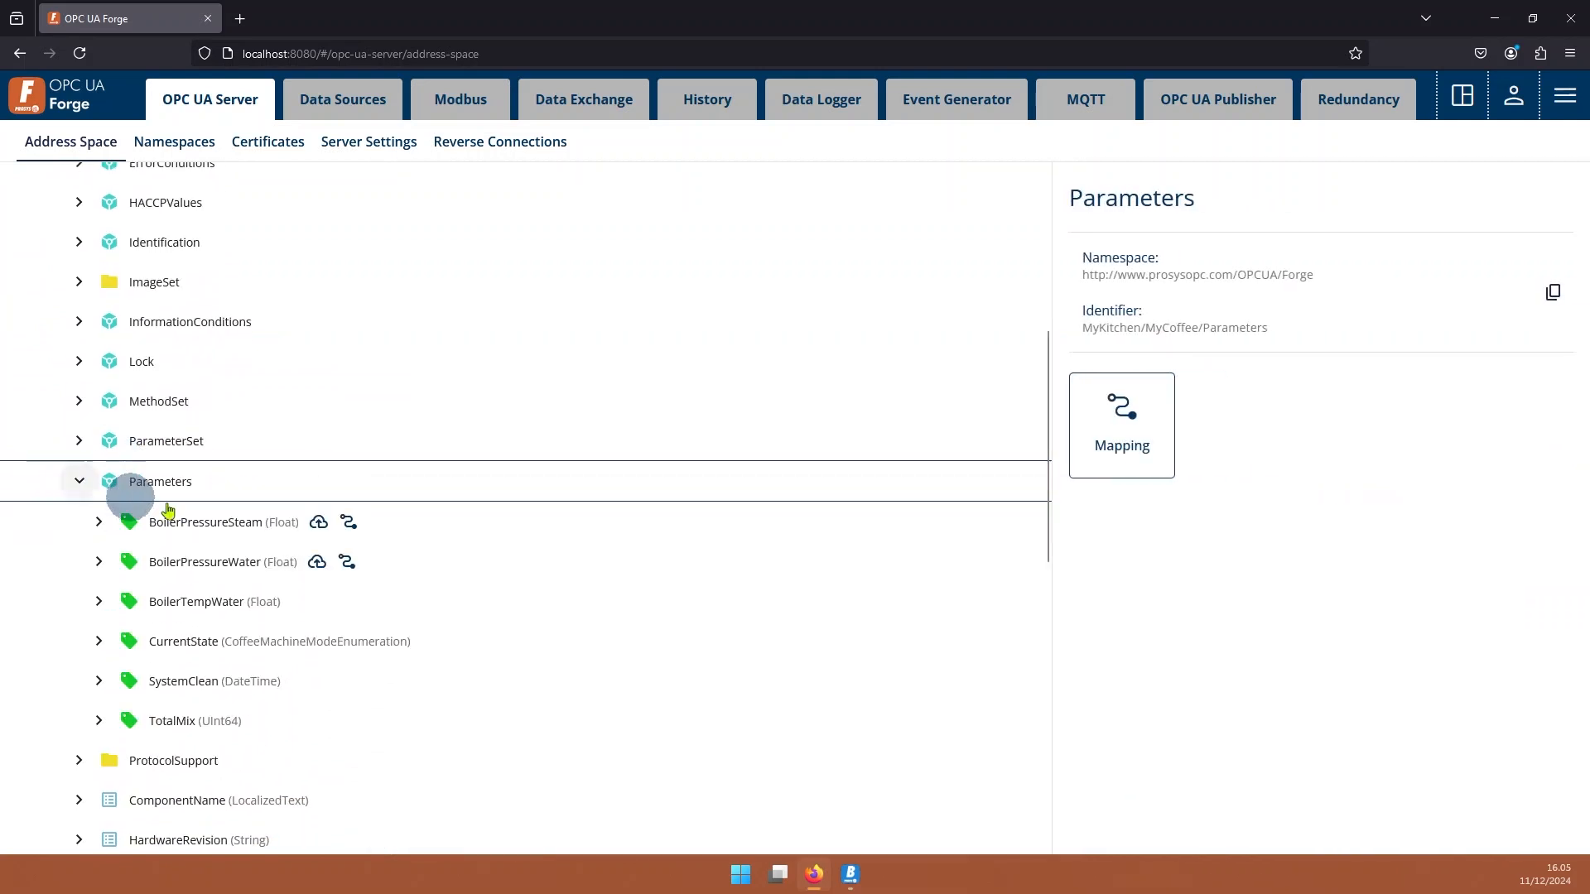
click(245, 522)
click(352, 528)
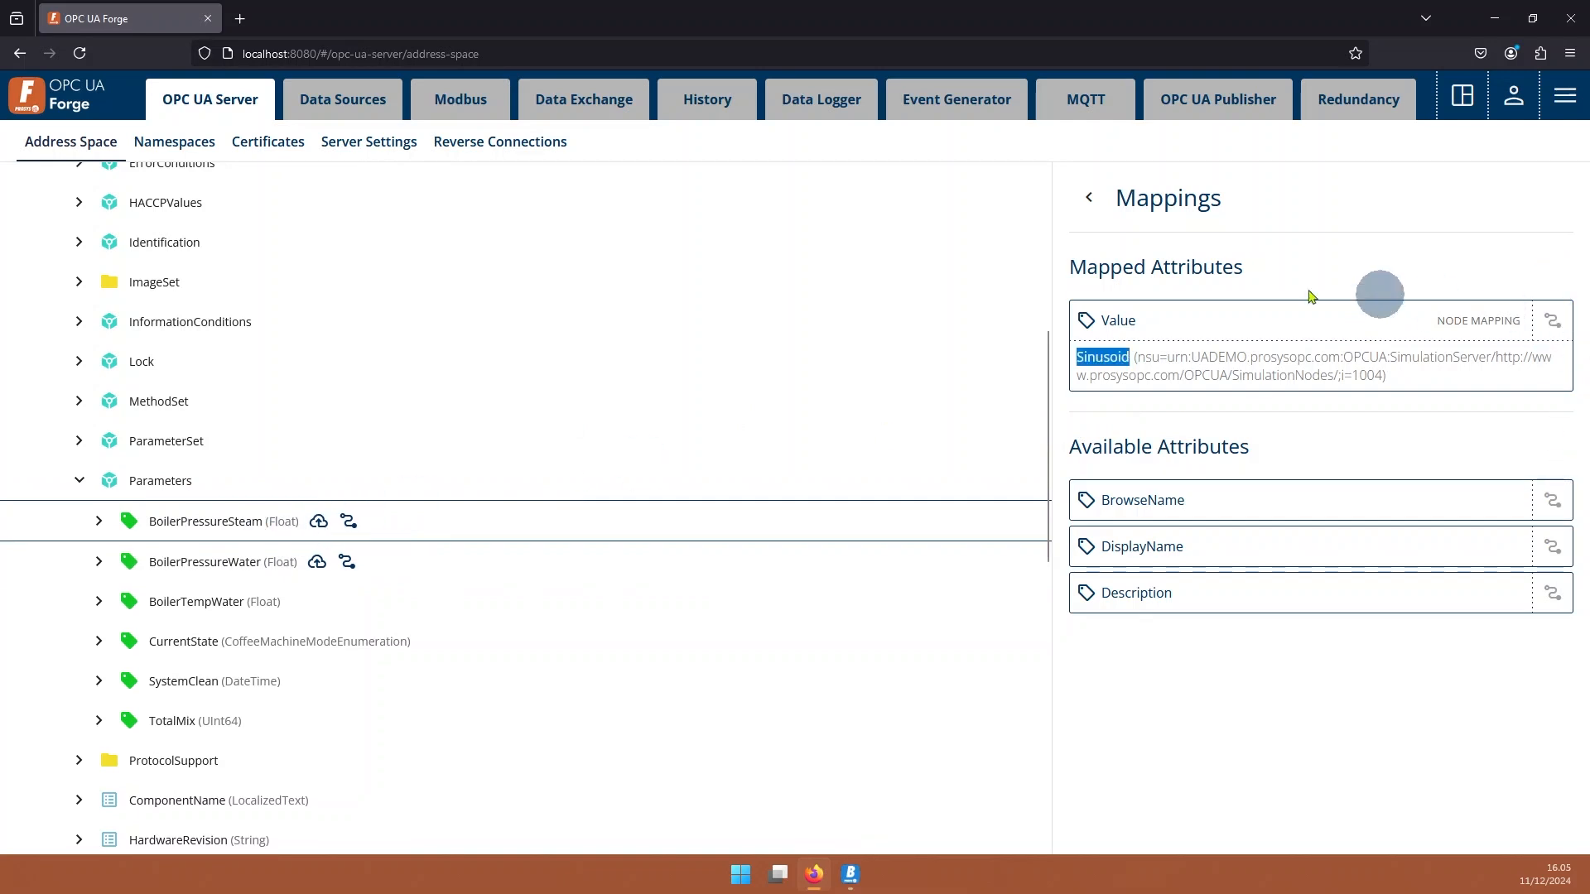
click(1102, 202)
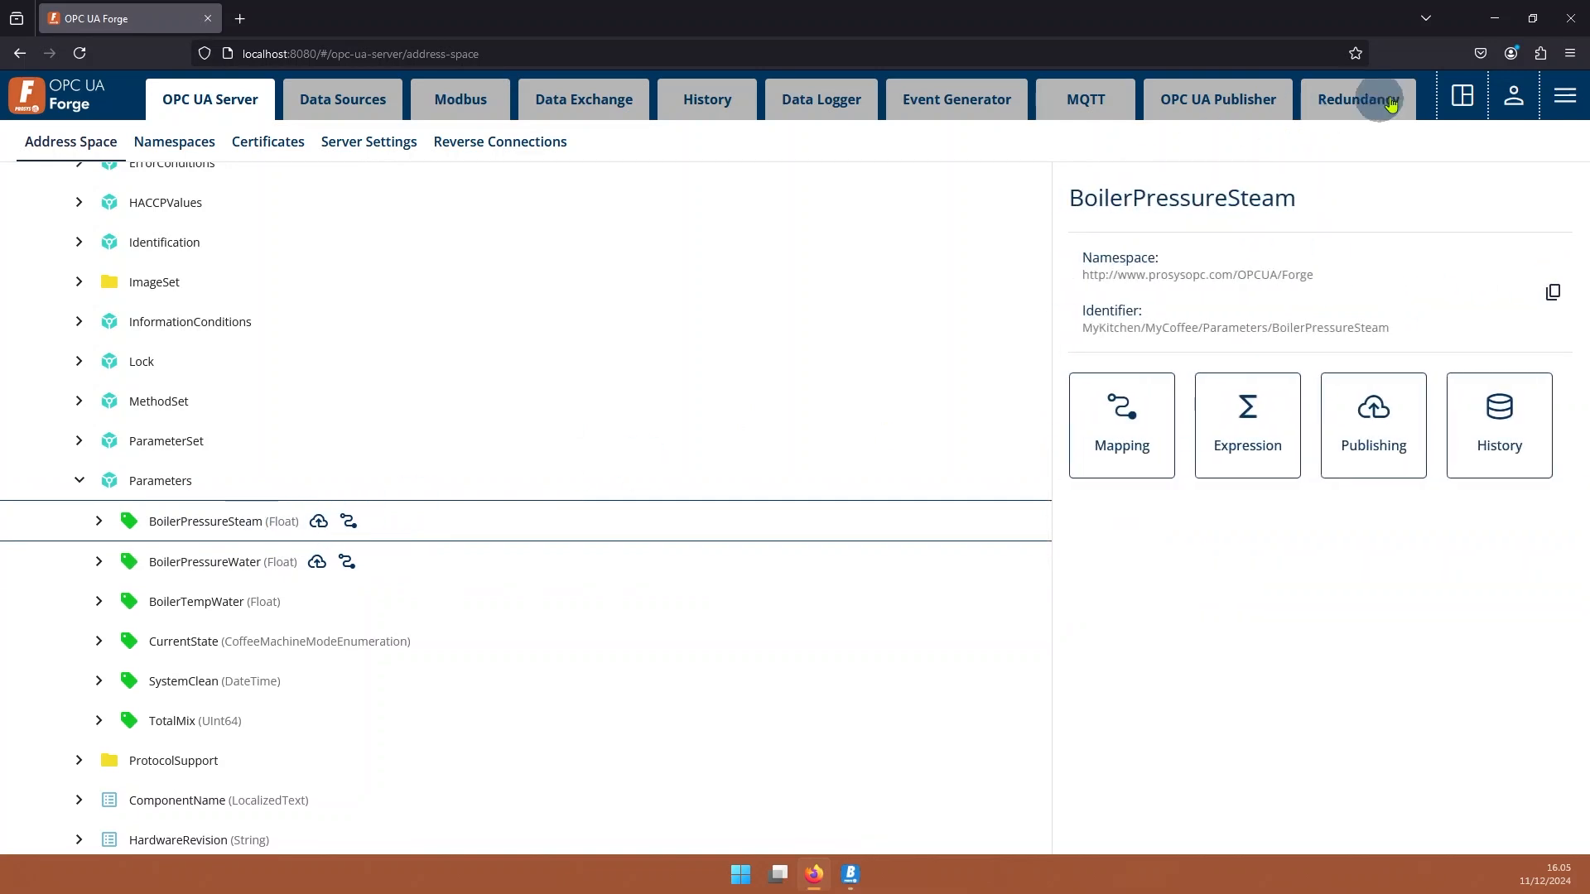
Log out of the visitor account and log in as the LDAP user with that account's username and password
click(1514, 95)
click(1435, 273)
click(700, 488)
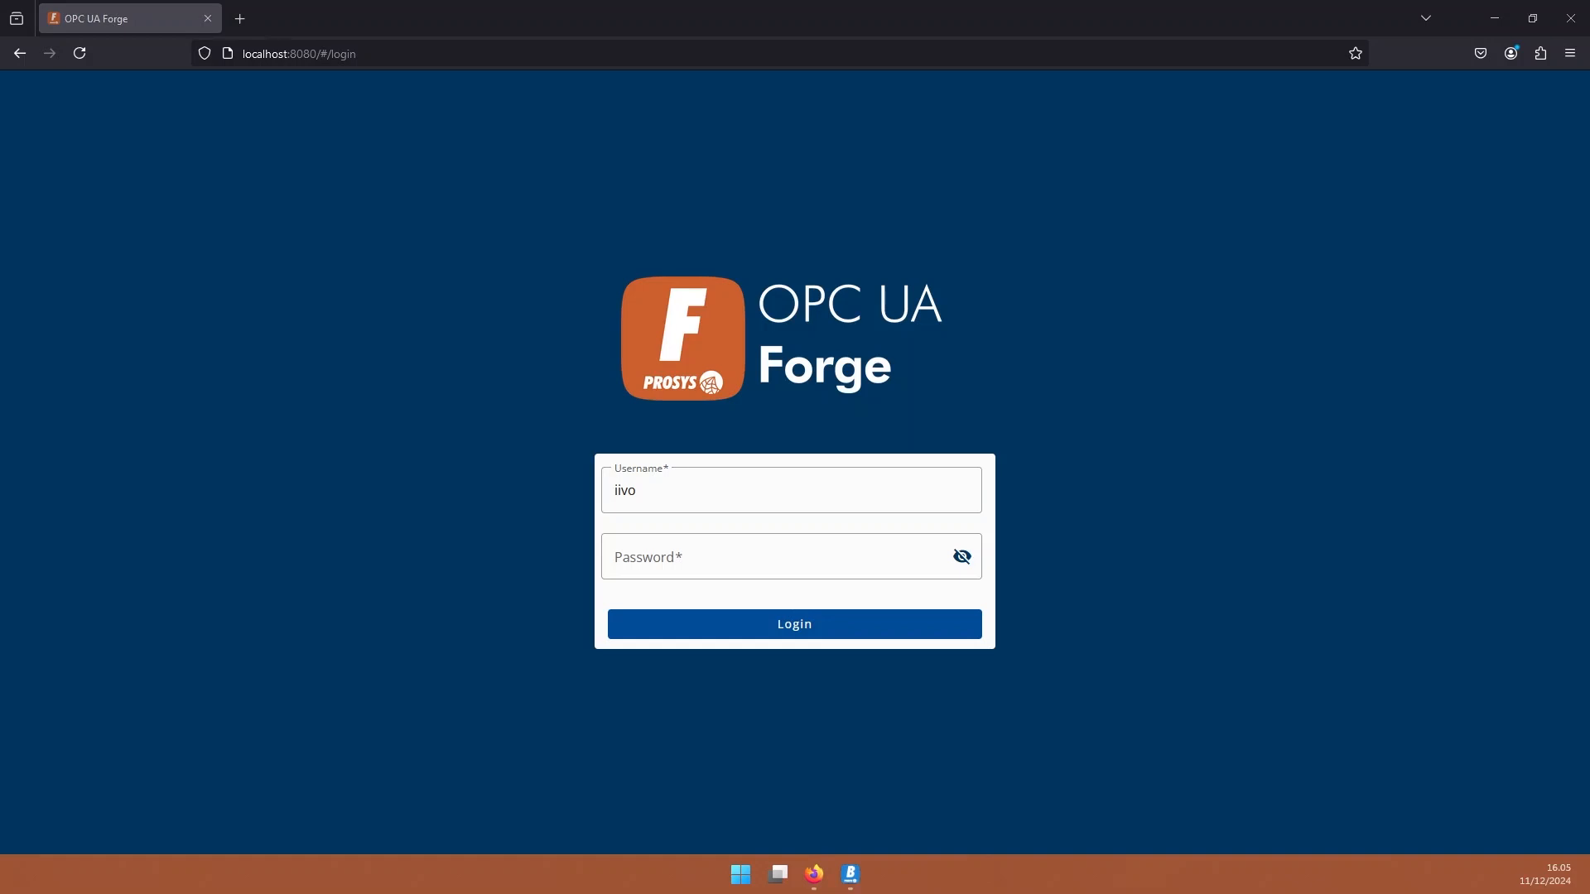
click(680, 567)
key(ctrl+v)
click(745, 621)
Stop the Redundancy Module from the dashboard as the LDAP user
scroll(530, 309, down, 3)
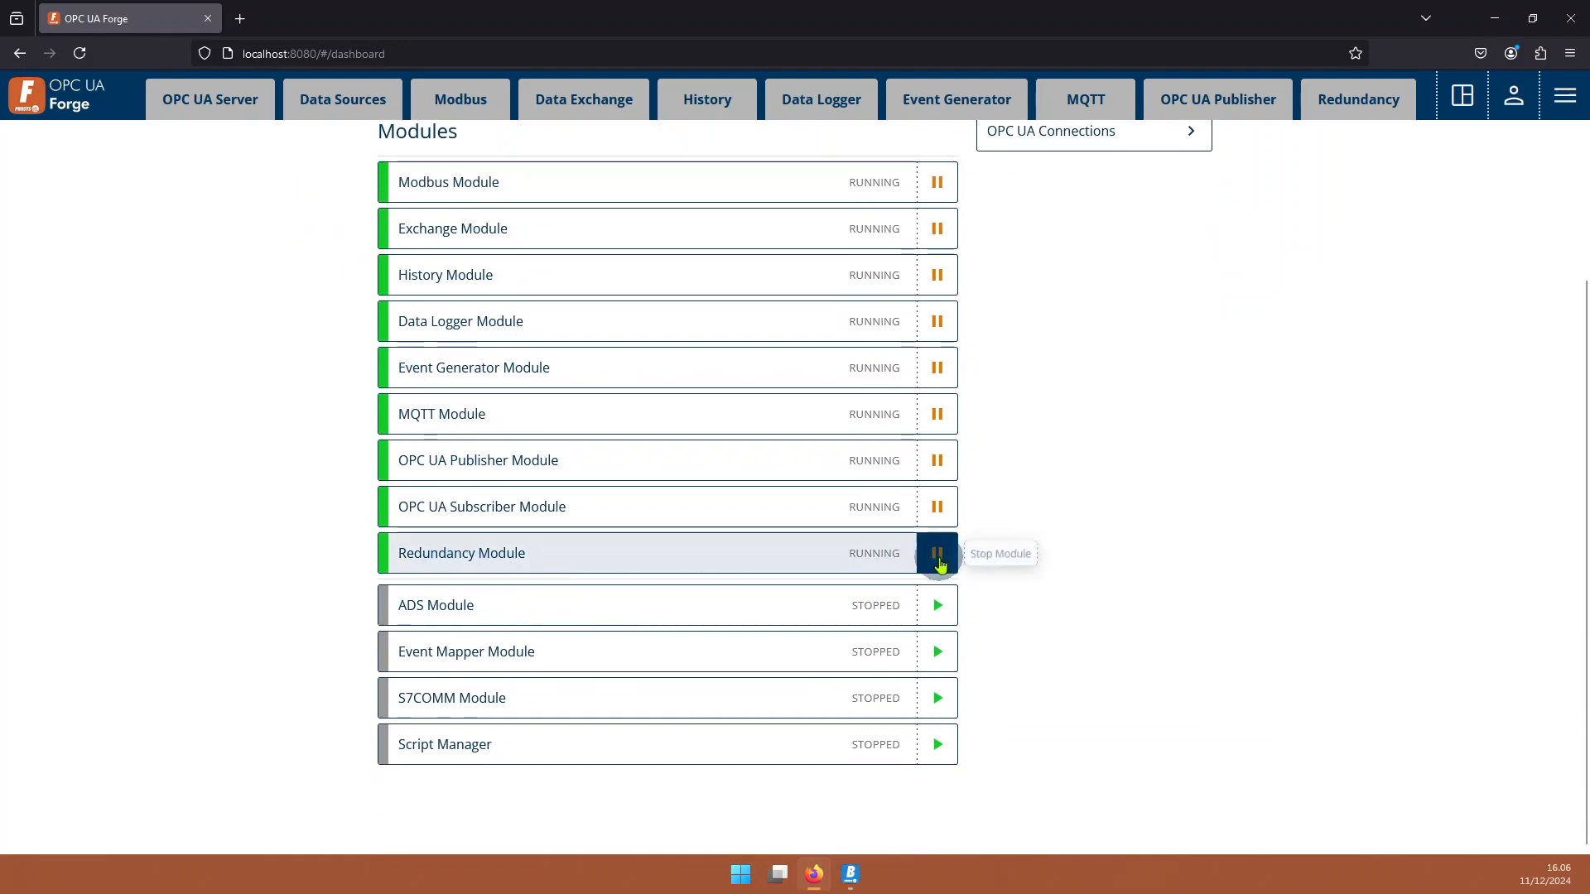
click(939, 561)
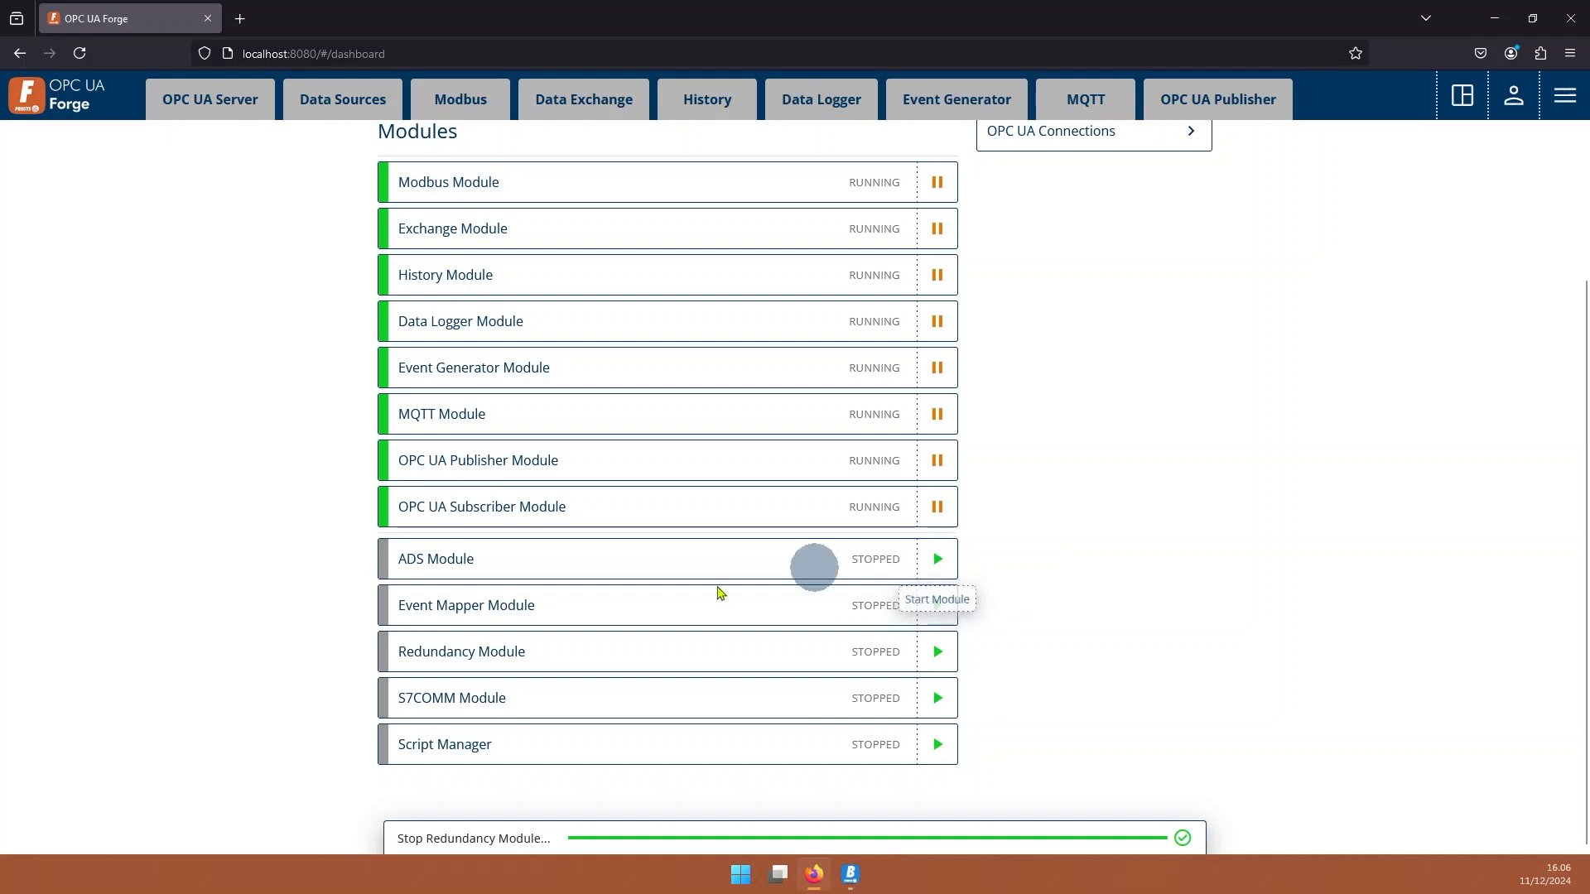
Check which configuration and integration options are available to the LDAP user
scroll(489, 356, up, 2)
scroll(488, 356, up, 1)
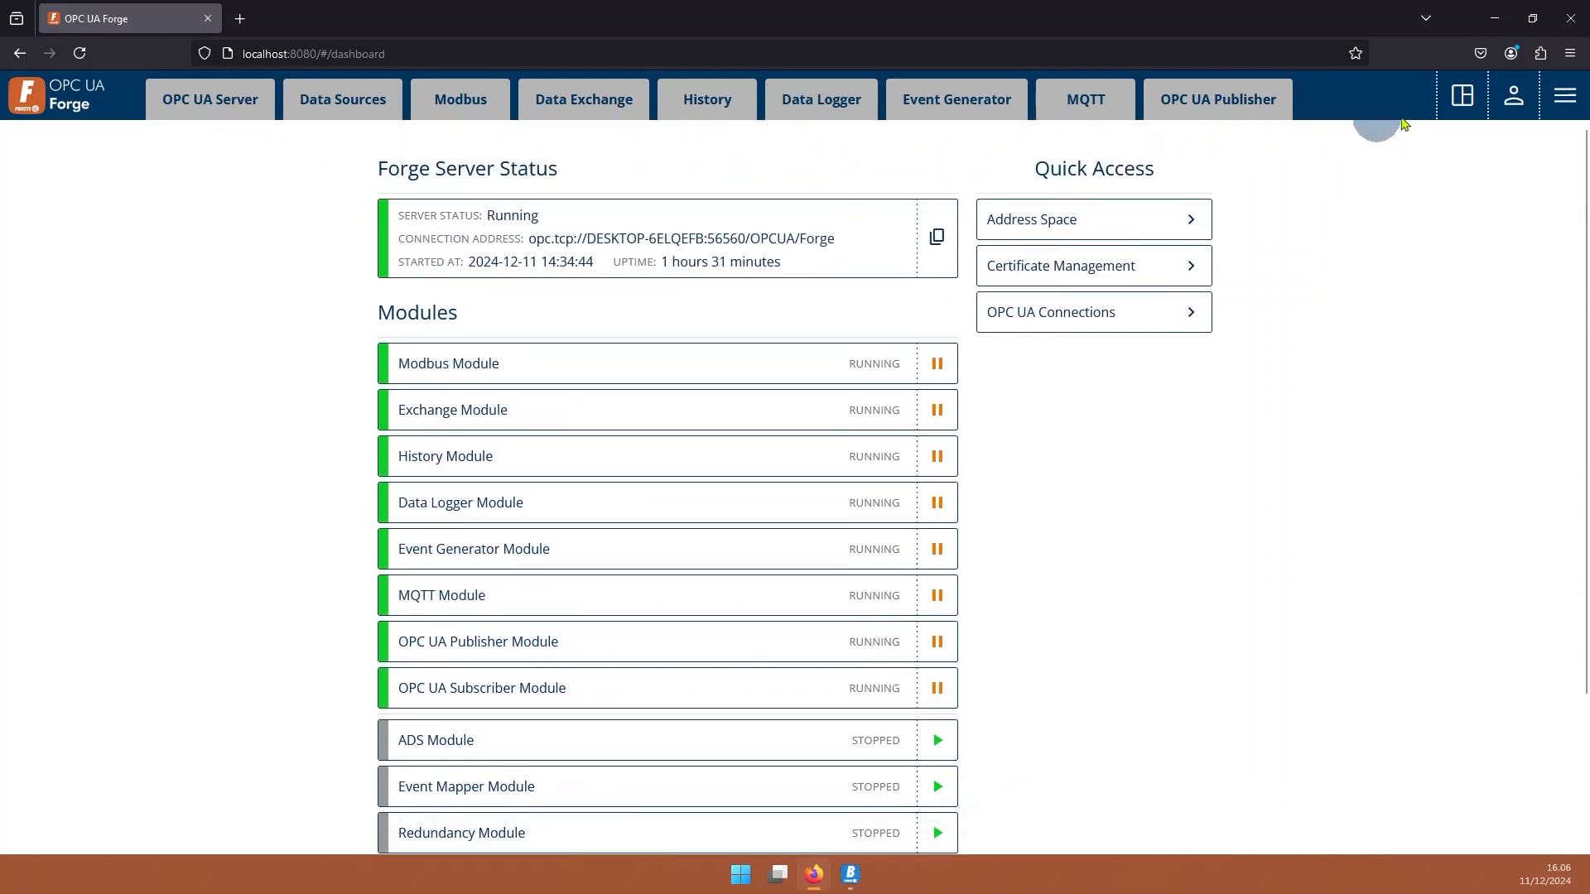
click(1545, 93)
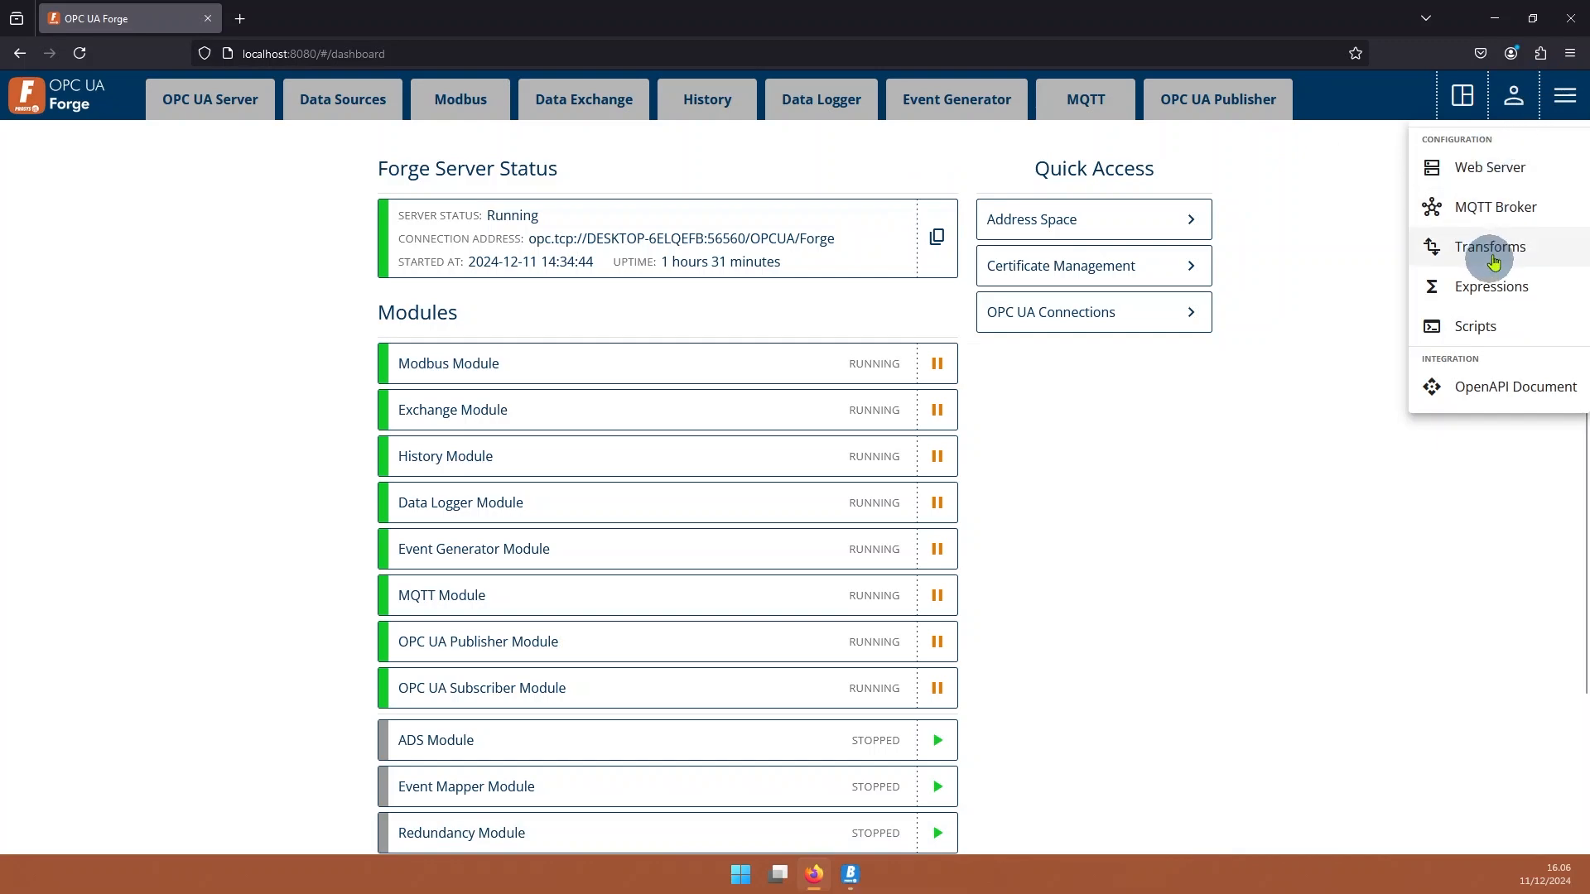
click(1420, 207)
click(1300, 255)
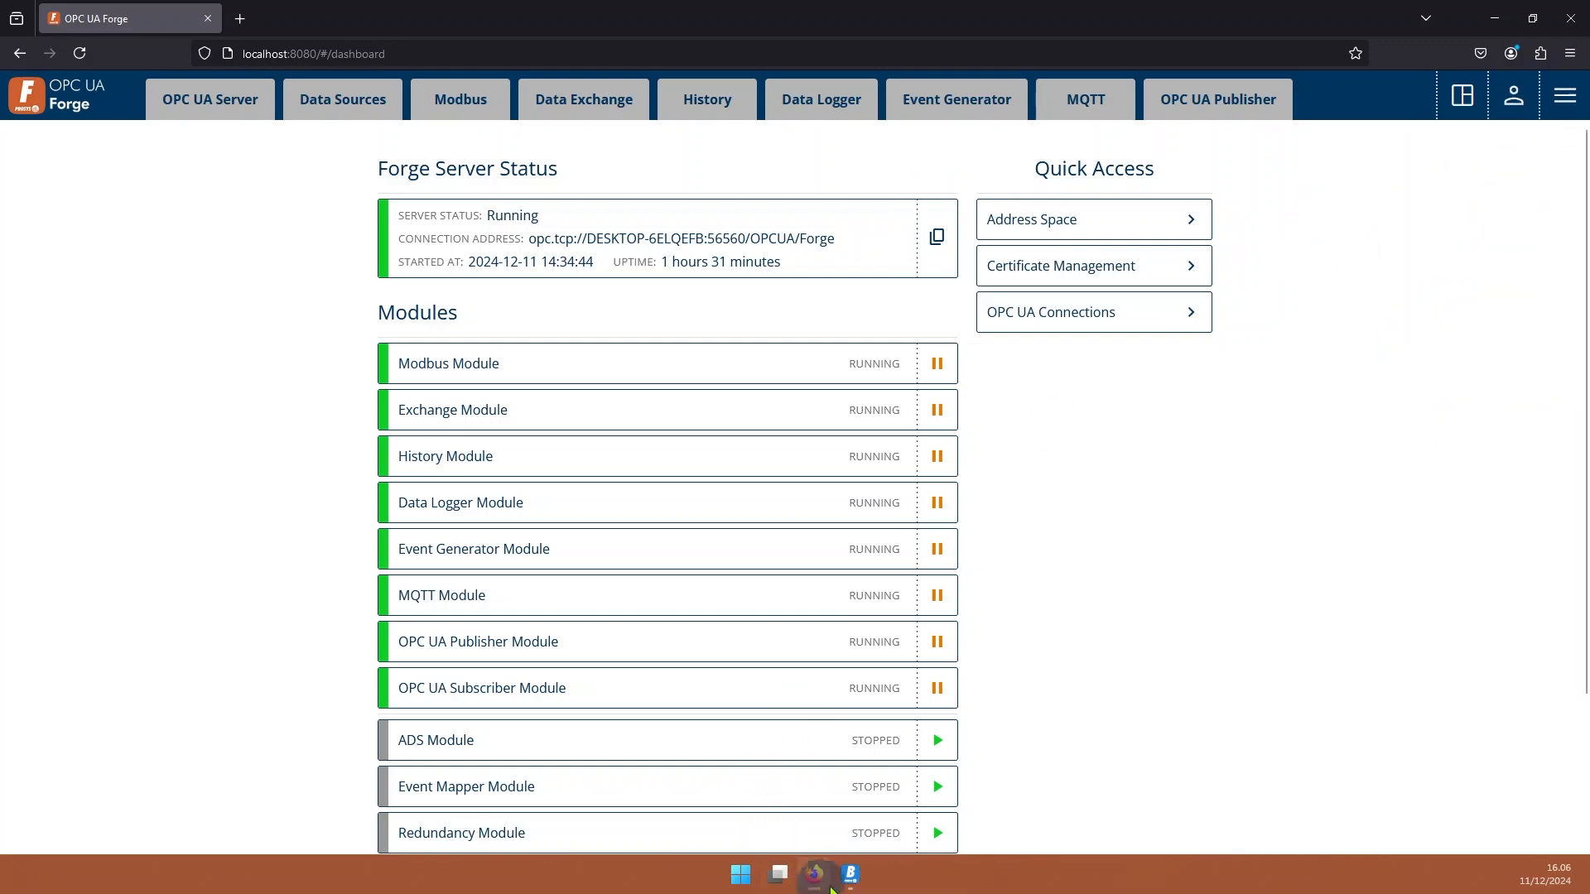
Switch to Prosys OPC UA Browser and connect to the Forge server with Sign & Encrypt, Basic128Rsa15 and the saved user credentials, accepting the certificate once
click(851, 874)
double_click(727, 298)
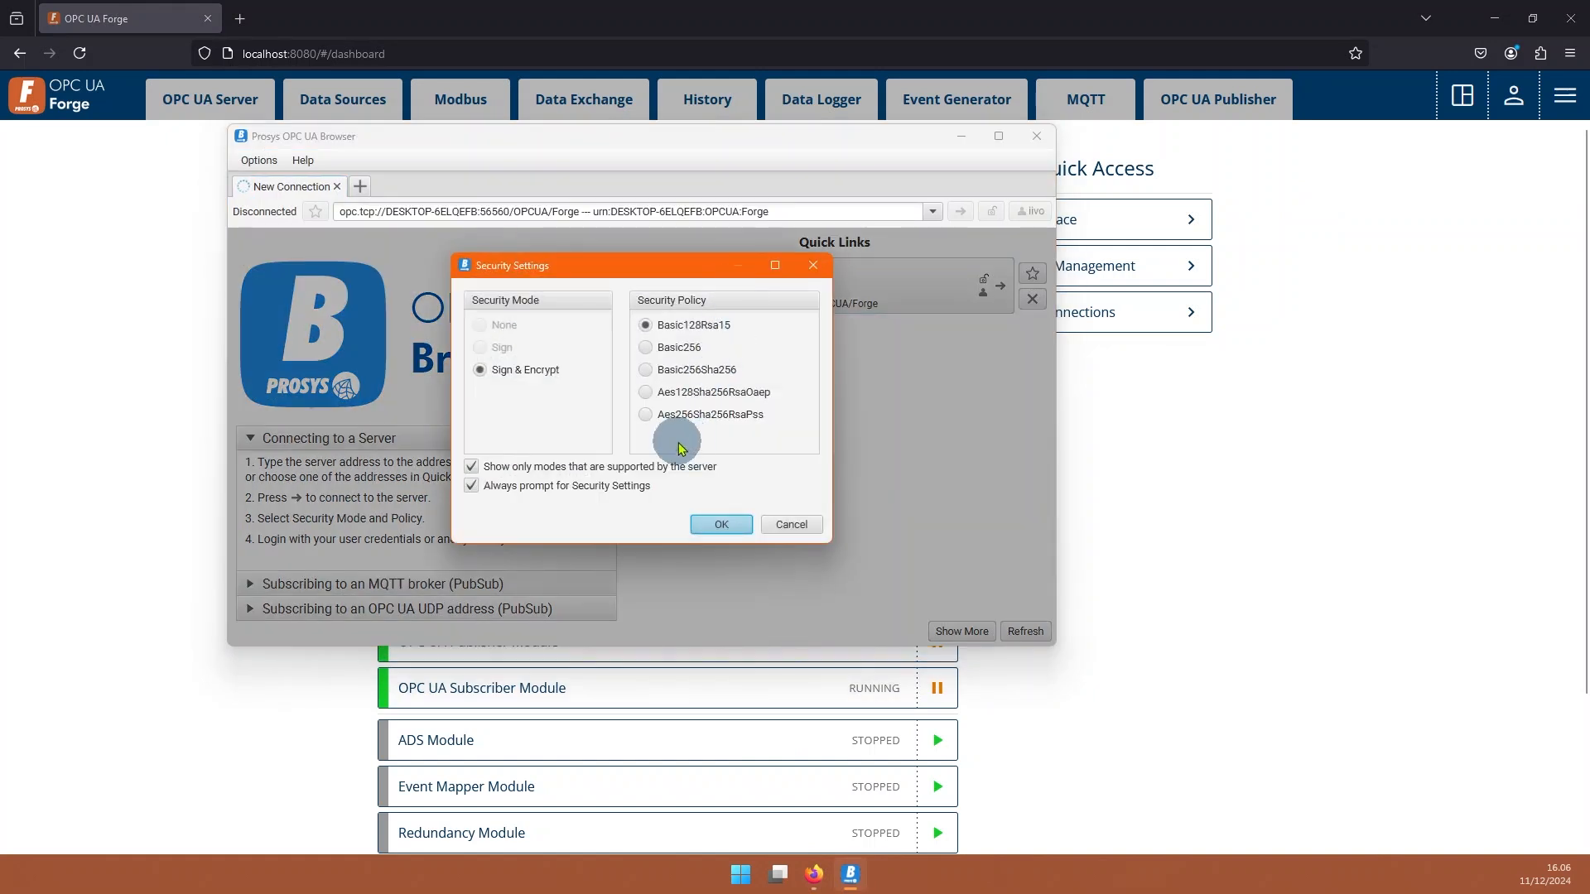
click(717, 527)
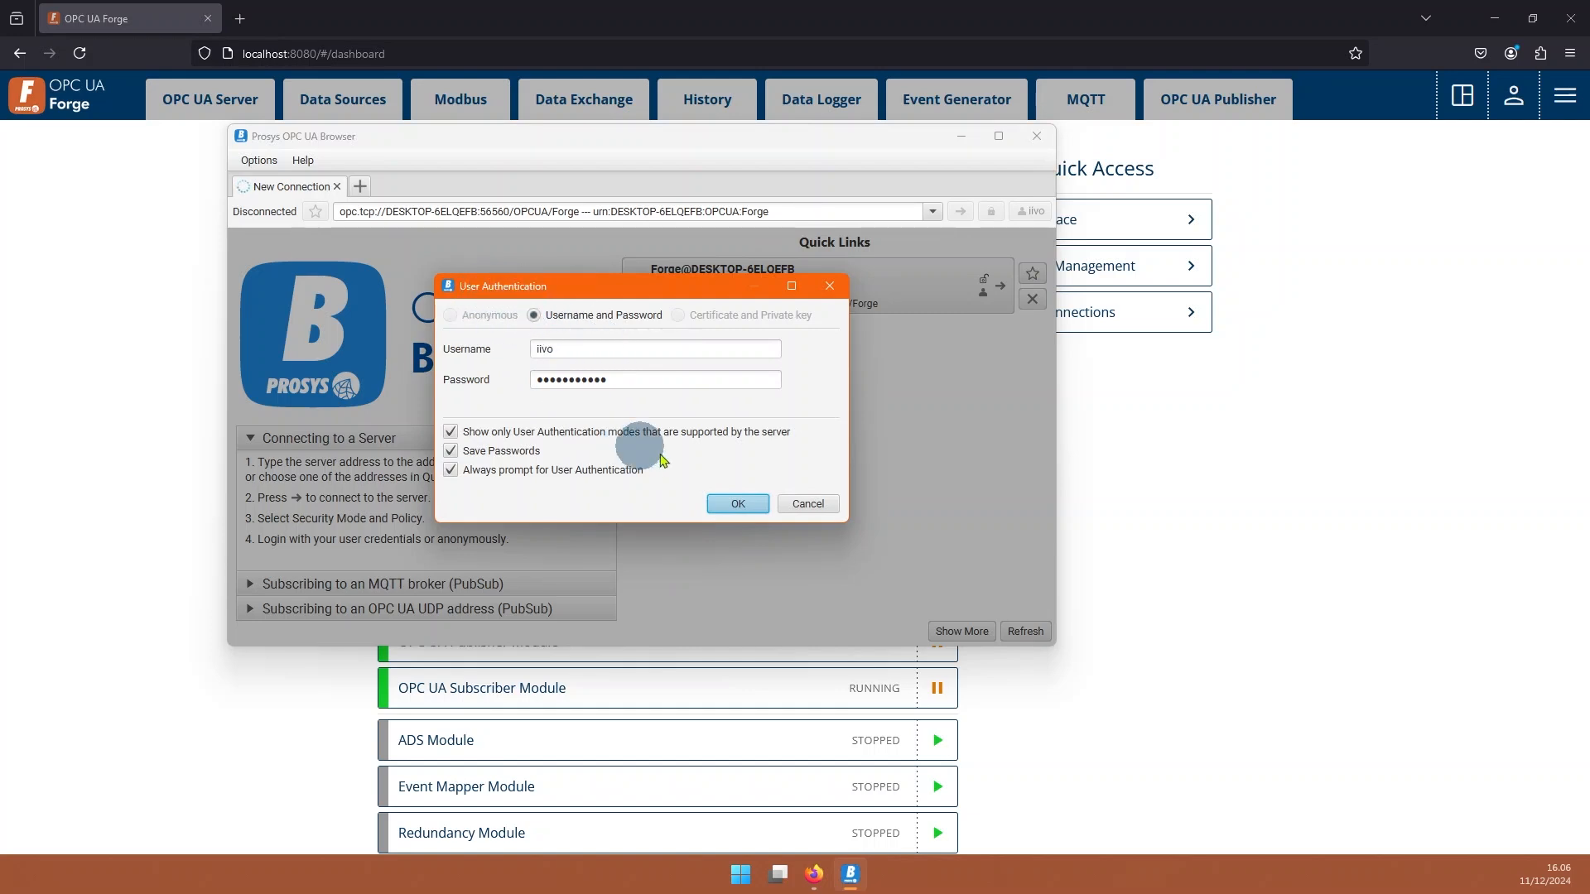
click(737, 506)
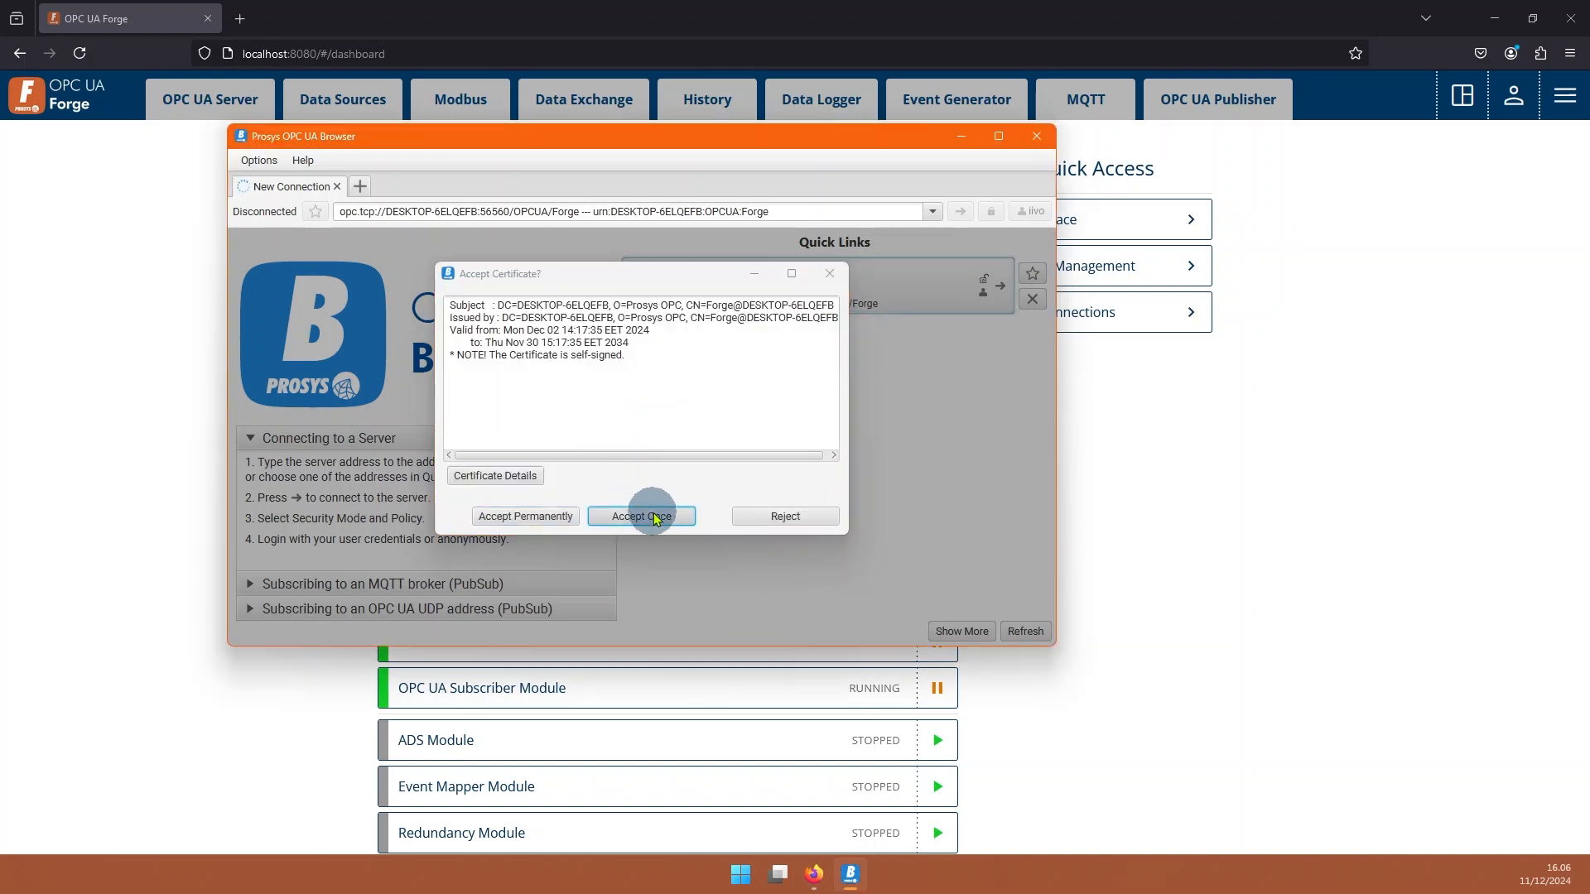
click(646, 515)
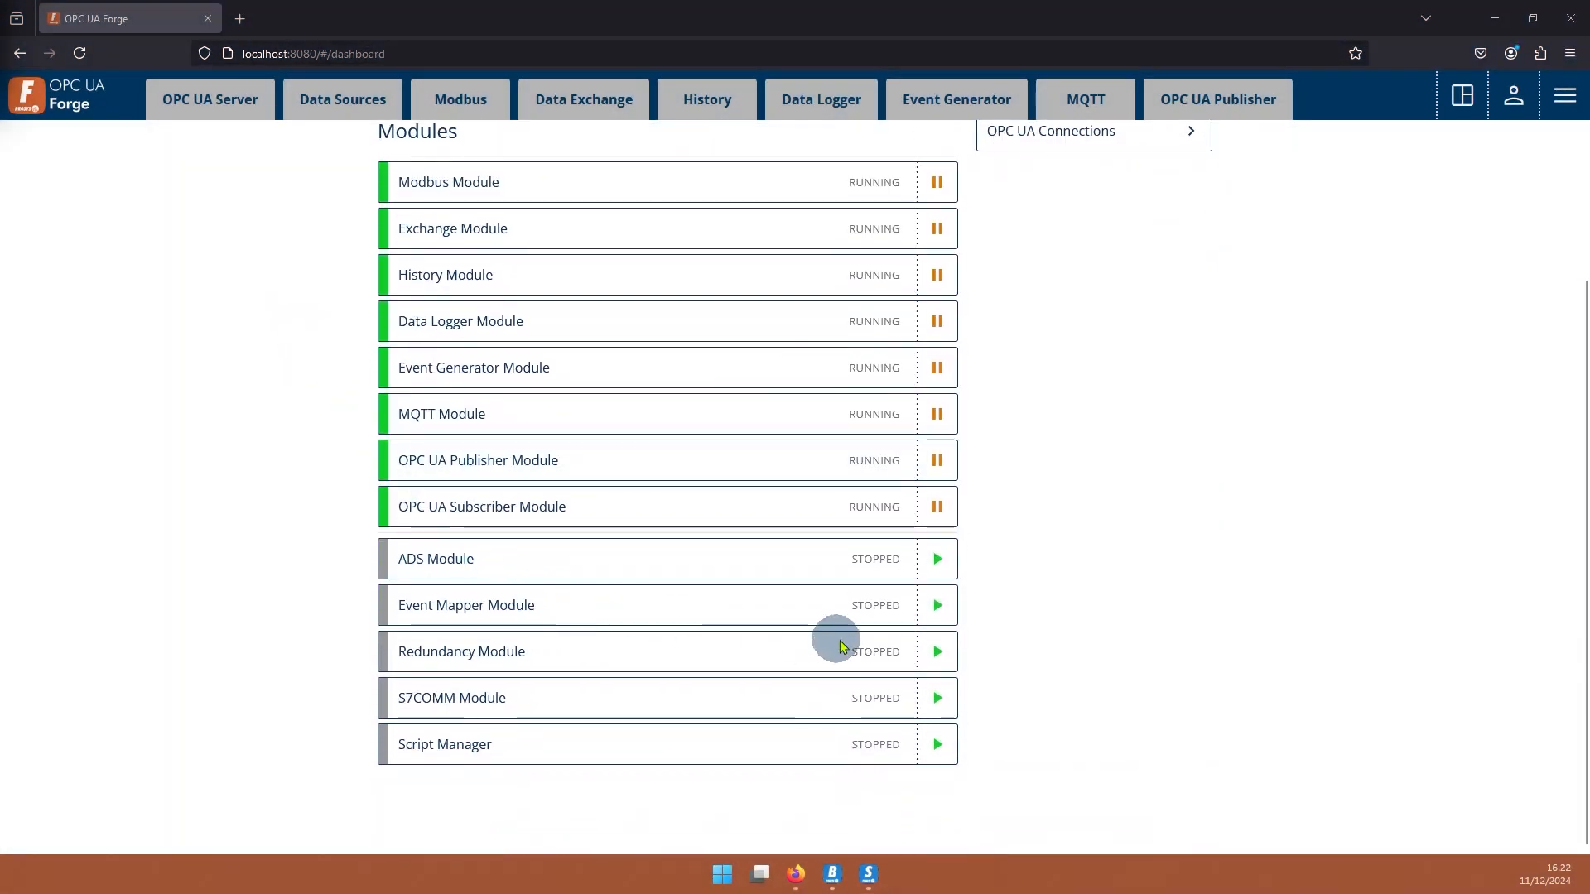
Start the Event Mapper Module in OPC UA Forge and add an enabled event mapper named SimulationServer with the default settings
click(938, 605)
click(1093, 99)
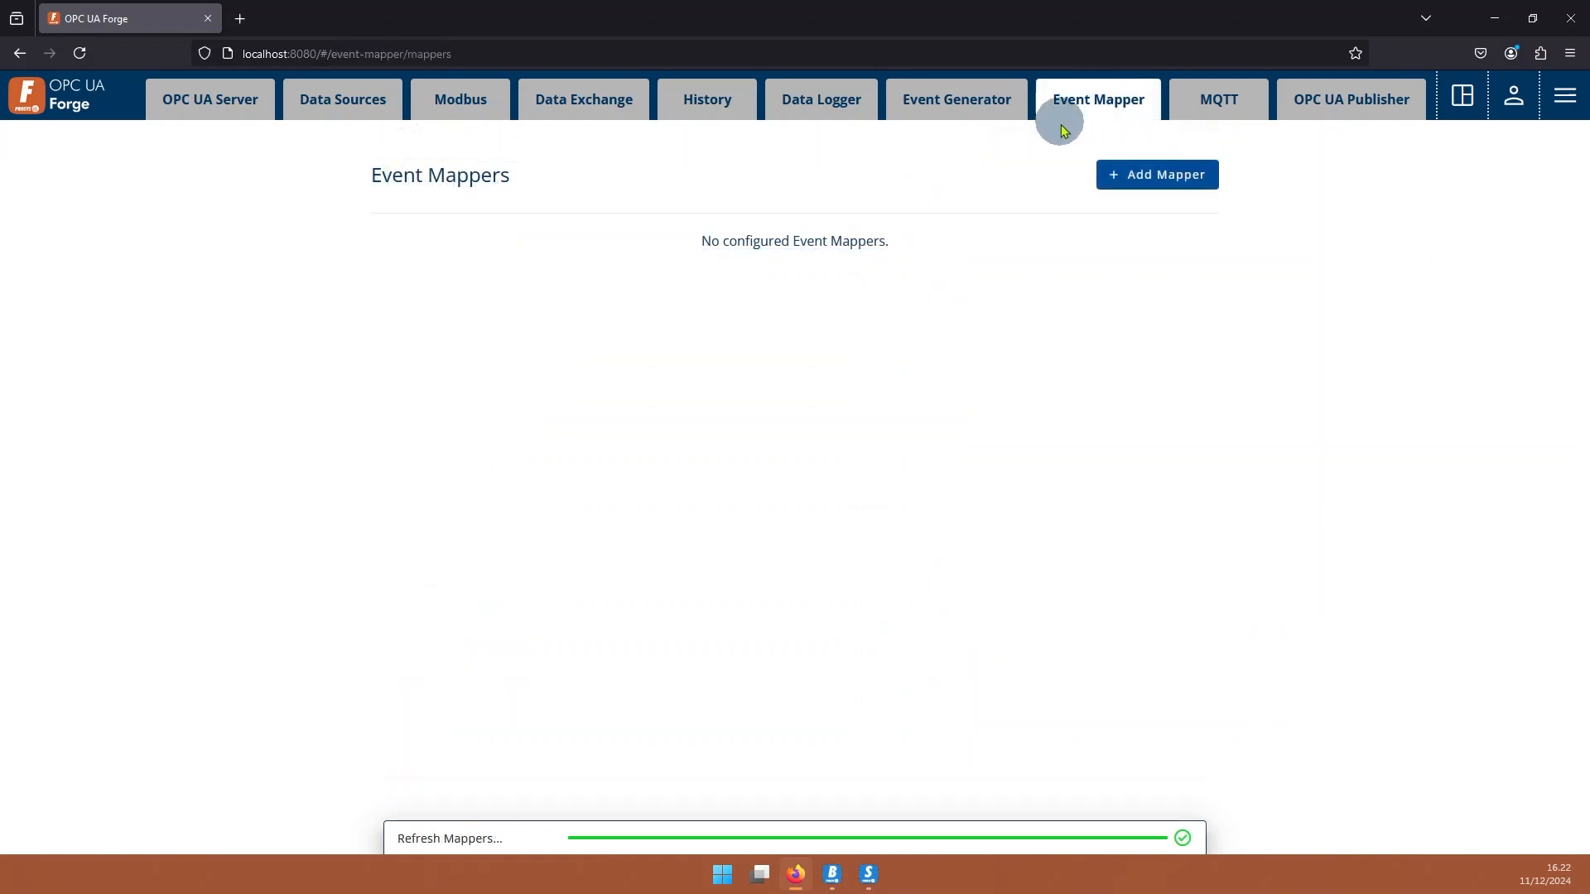
click(1159, 175)
click(568, 330)
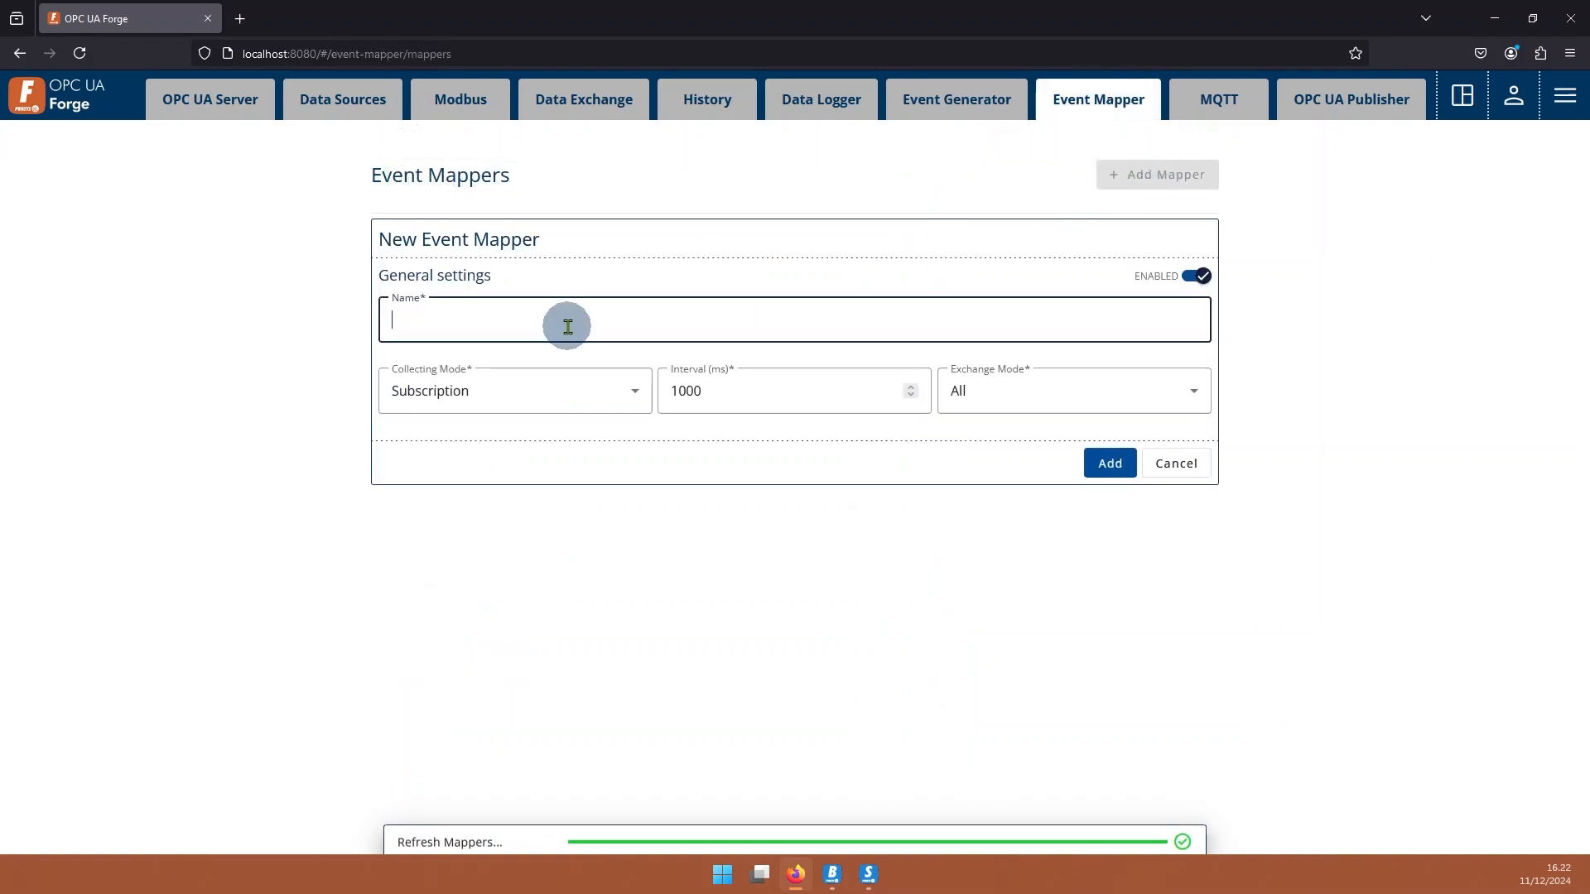
text(SimulationSer)
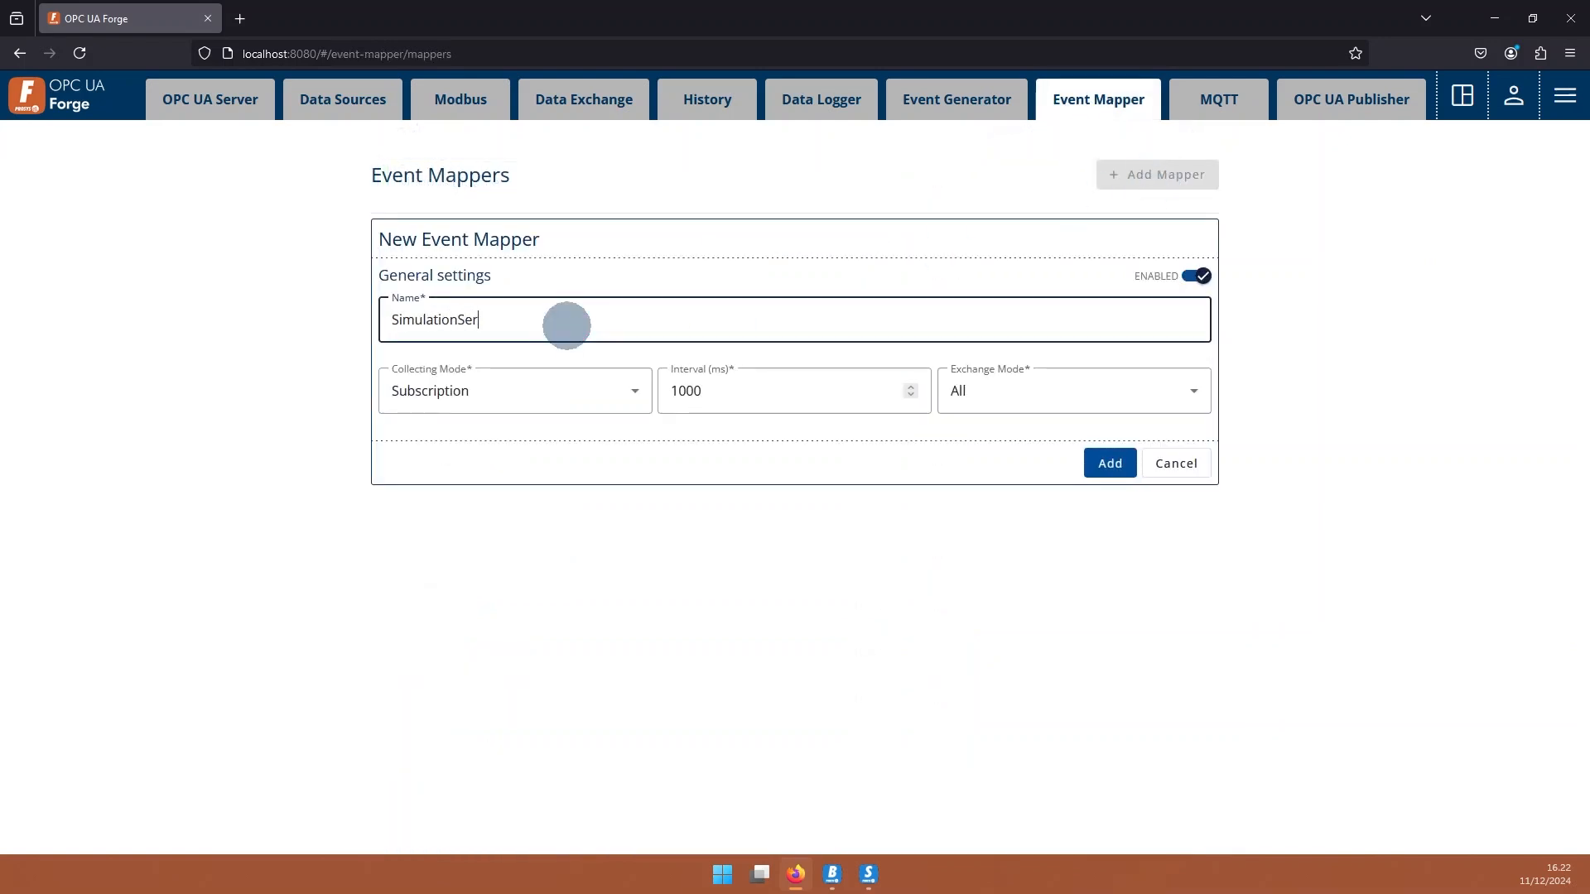
text(ver)
click(1110, 463)
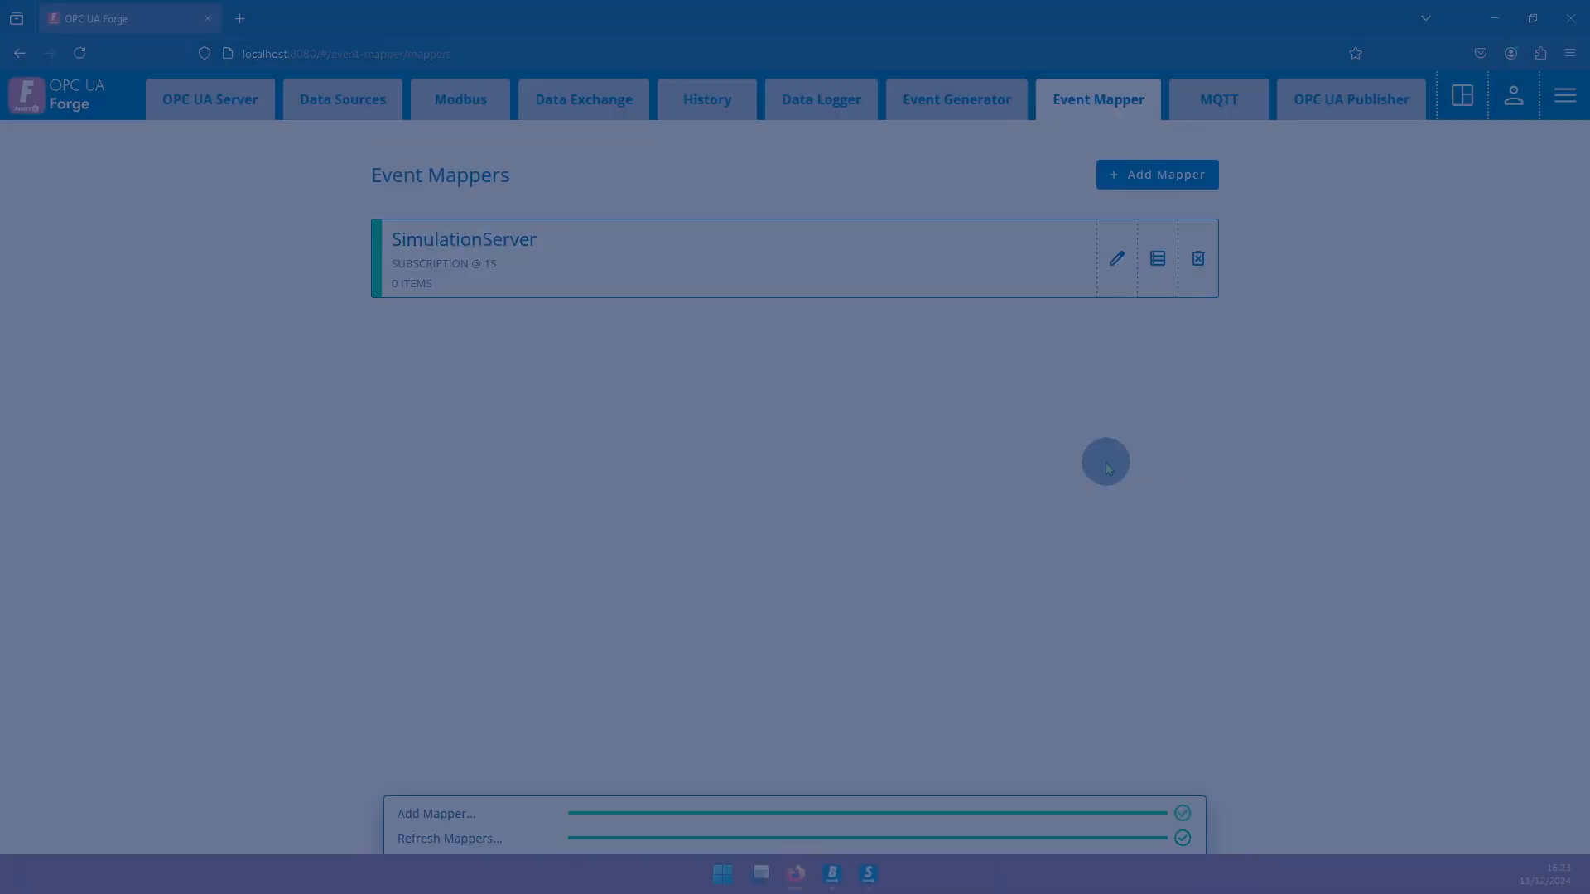